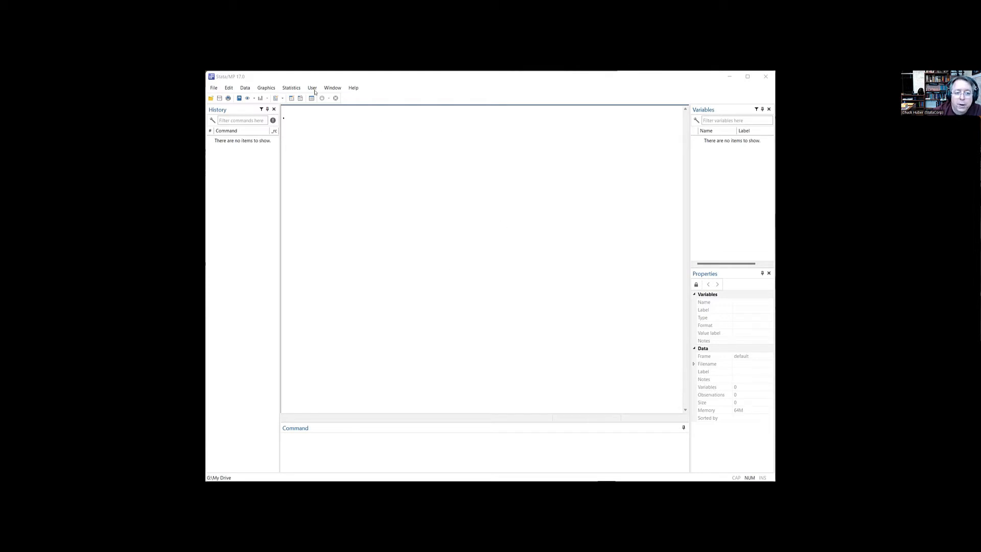
Run the command display "Hello World".
click(434, 271)
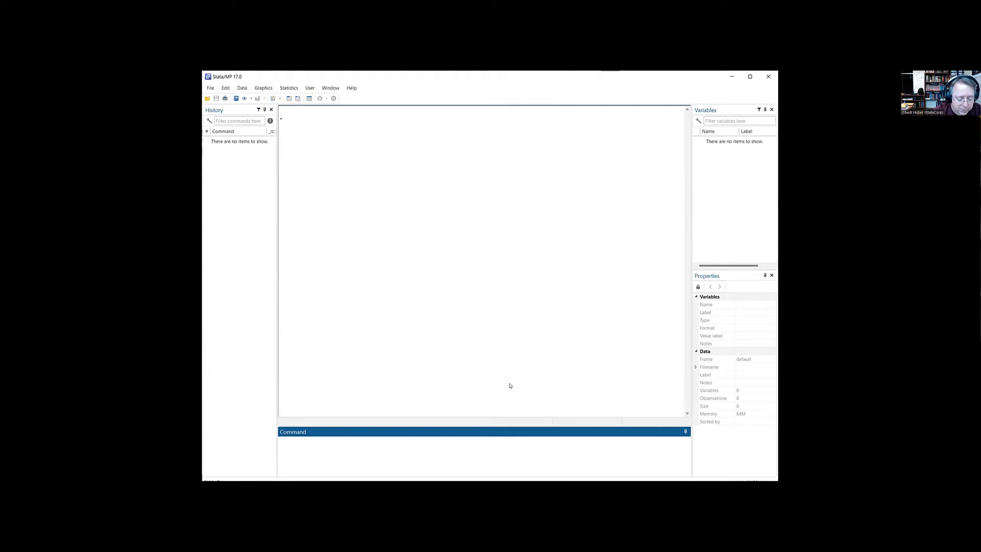
text(display )
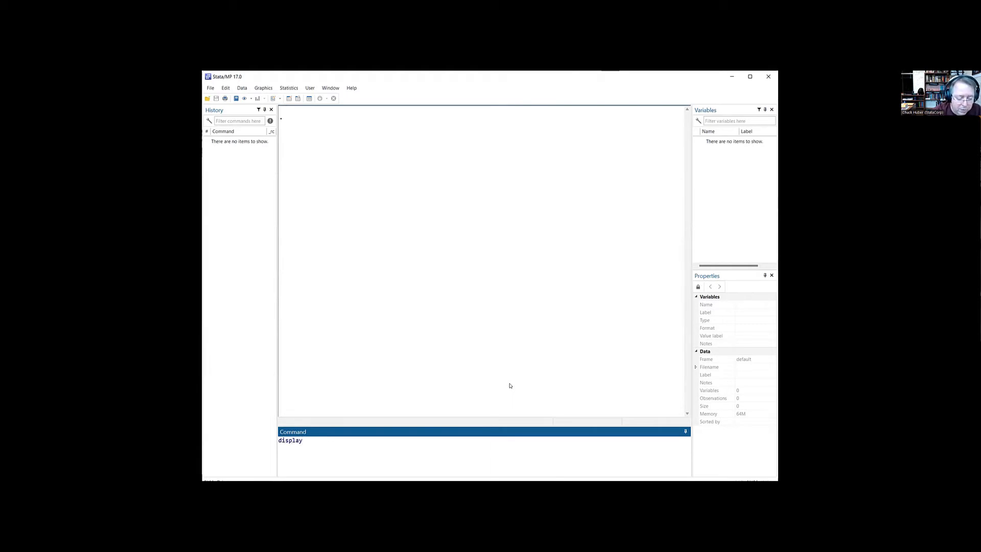
text("Hello World)
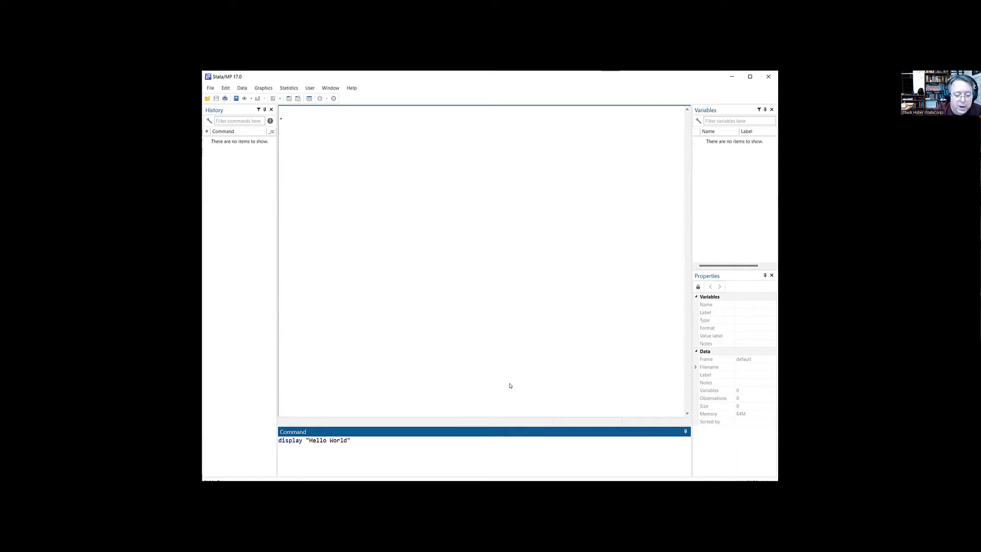
key(Return)
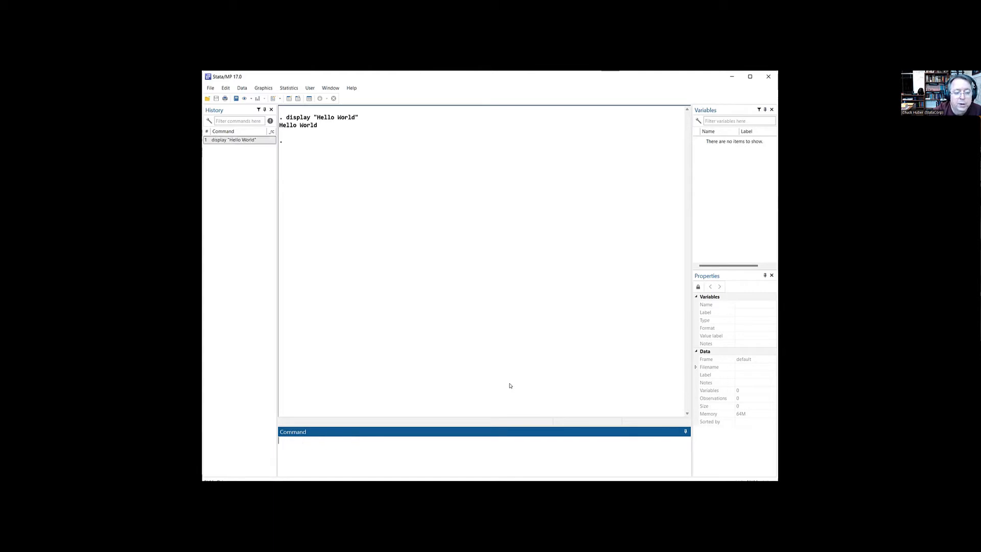
Set the font size of the results output to 16.
right_click(367, 138)
click(404, 173)
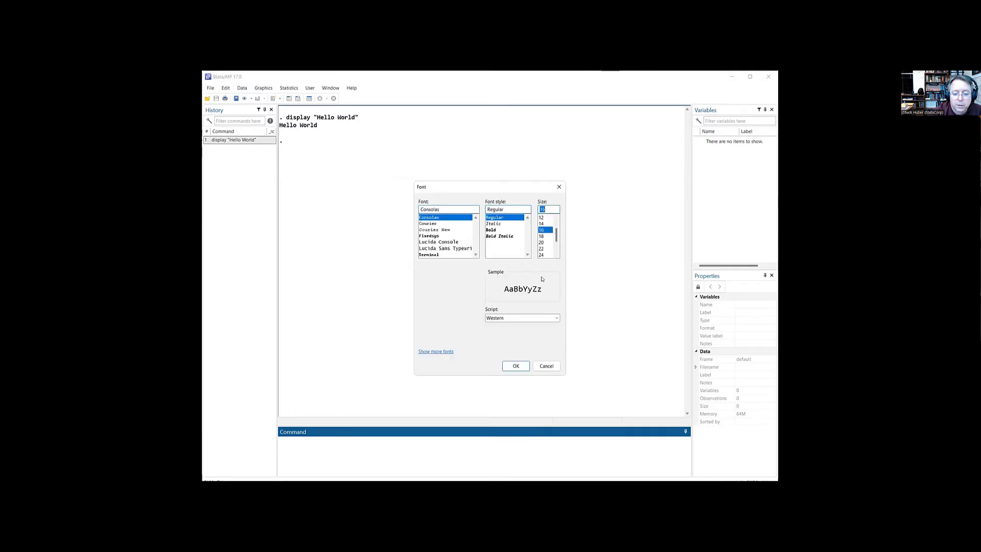
click(516, 366)
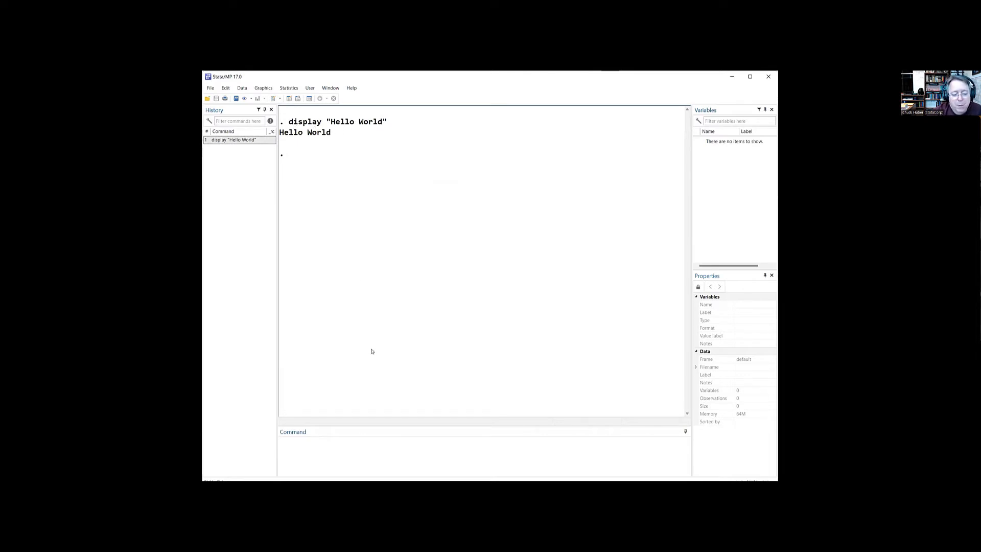
drag(288, 123, 387, 125)
click(332, 136)
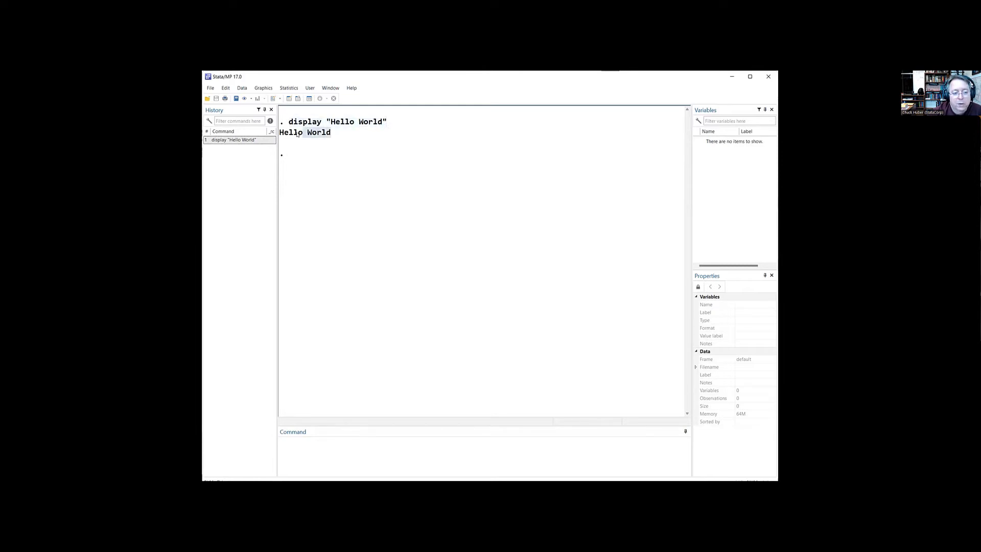
drag(331, 135, 279, 134)
click(321, 139)
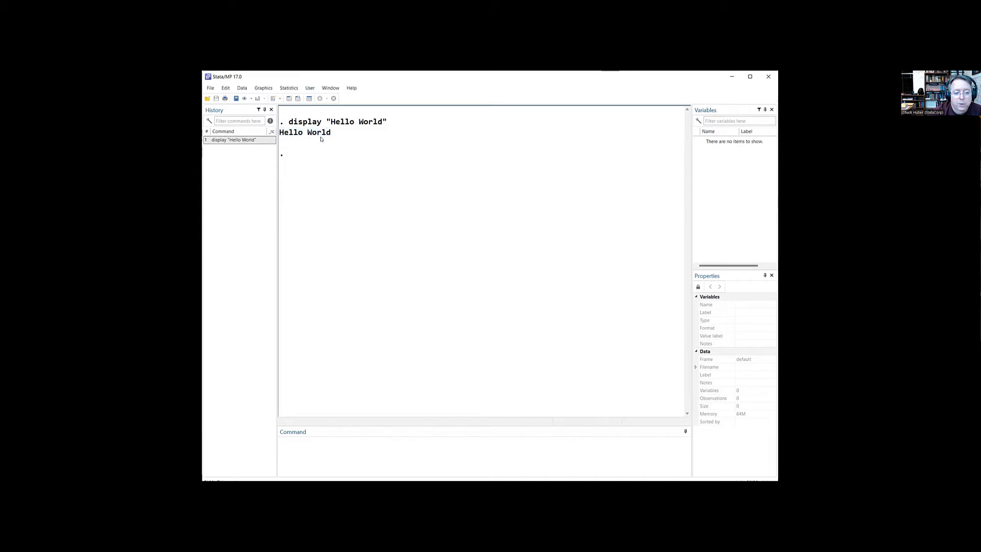
Load the built-in automobile example dataset with the command sysuse auto.
click(448, 449)
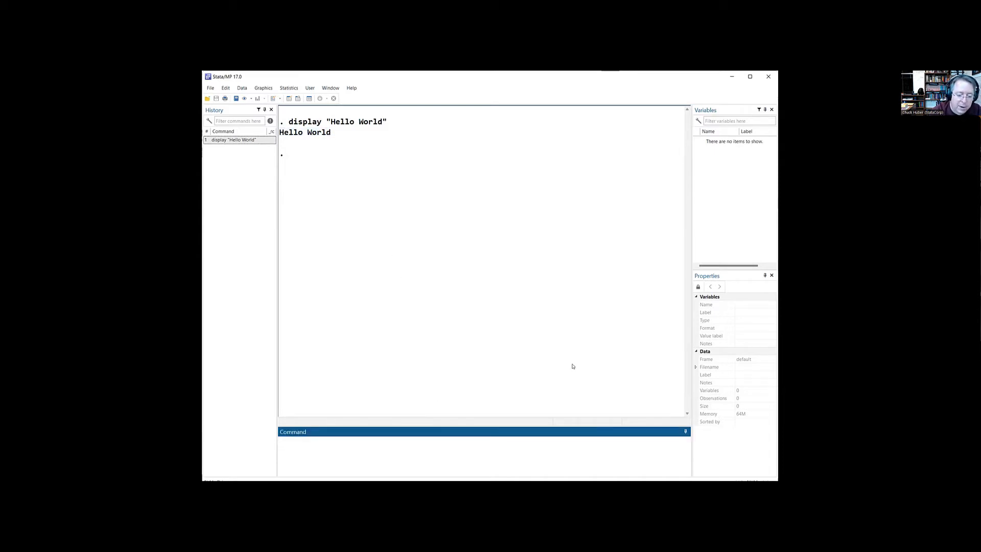
text(sysuse auto)
key(Return)
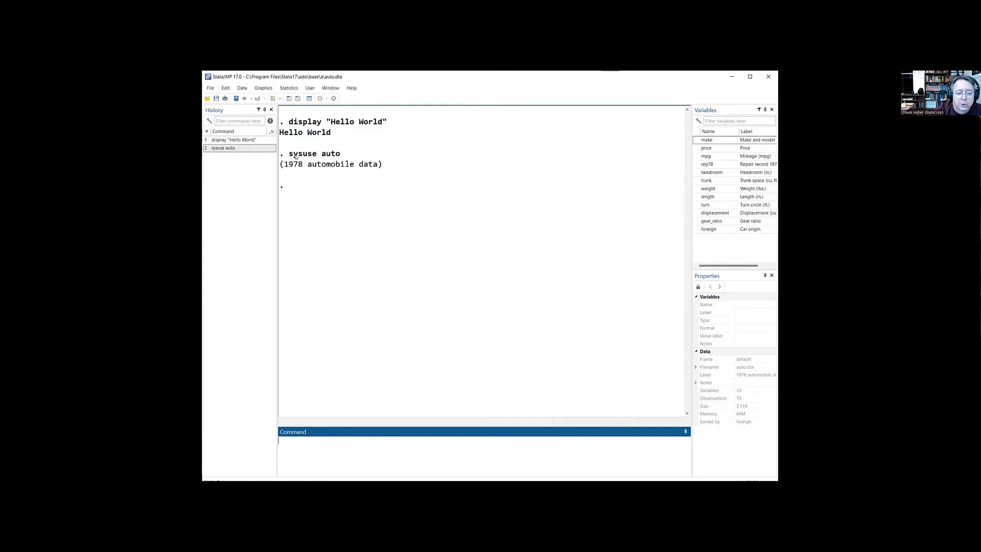
drag(289, 156, 314, 157)
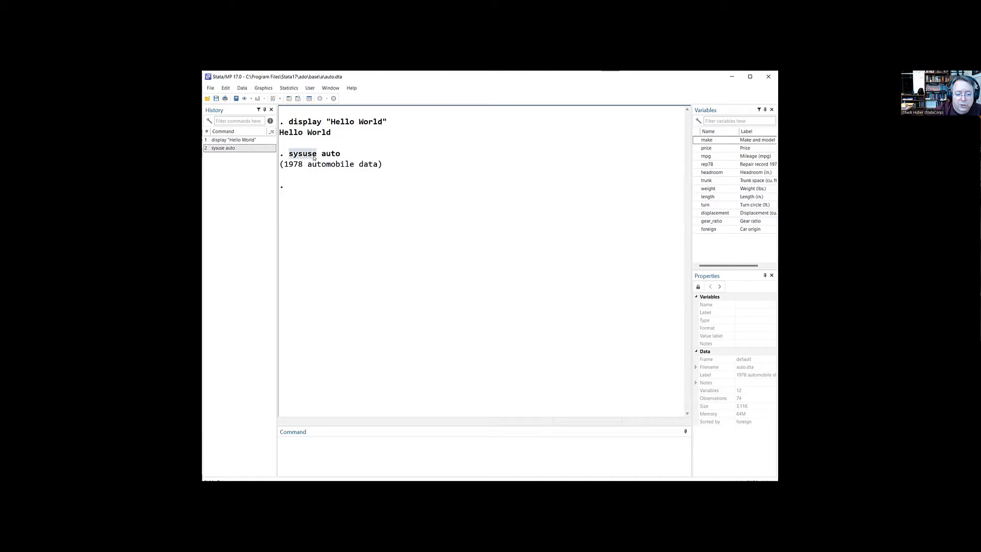
click(315, 158)
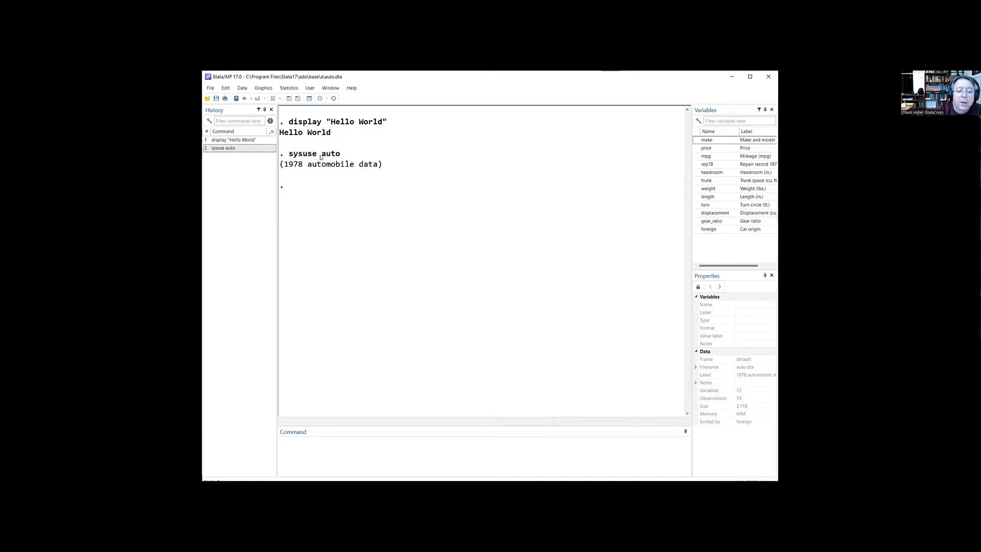
click(390, 450)
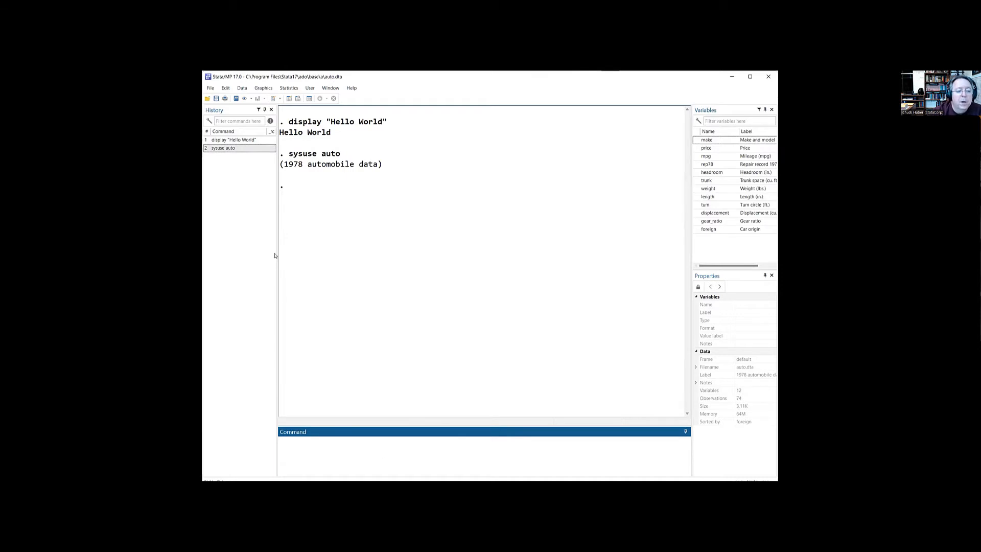
Widen the command history area and set its font size to 14.
drag(293, 242, 309, 242)
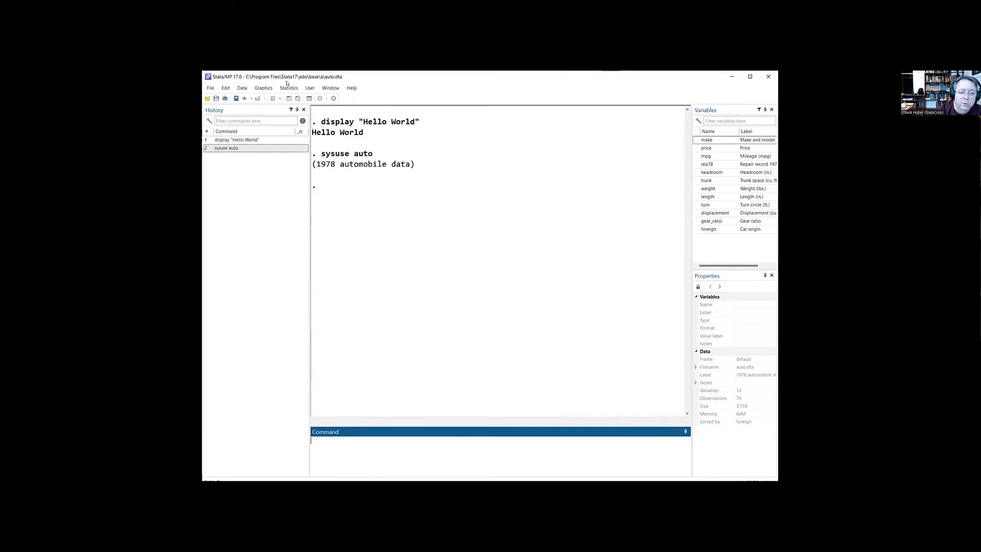
right_click(230, 164)
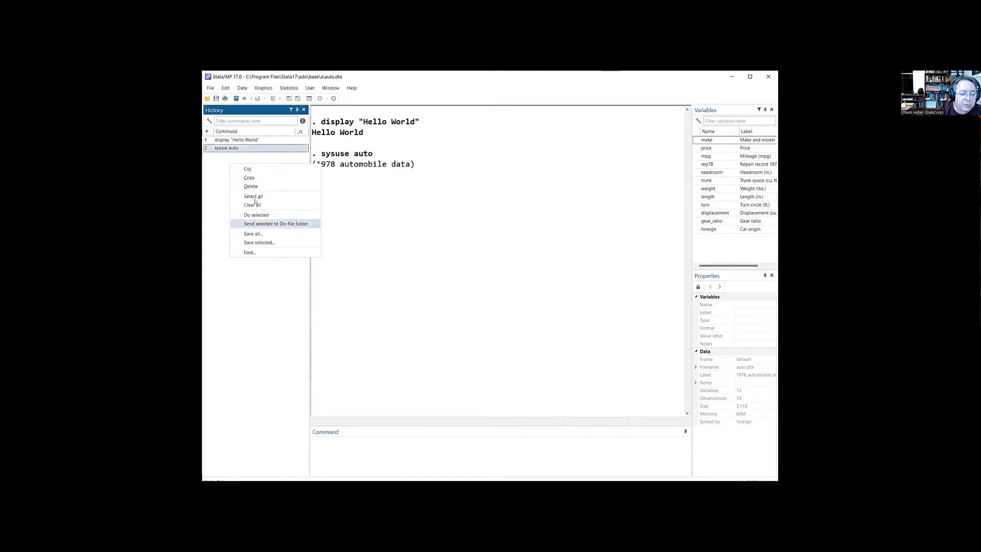
click(255, 259)
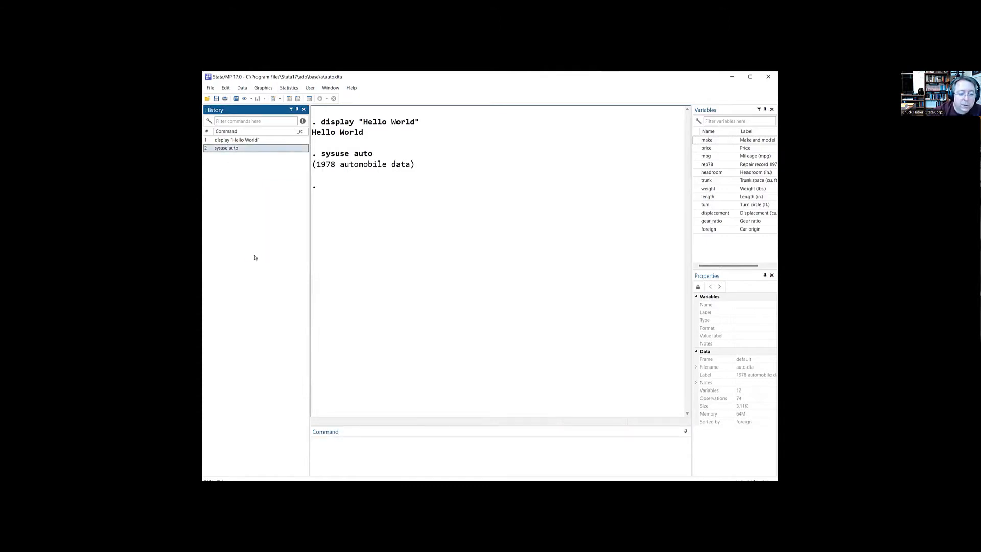
click(542, 242)
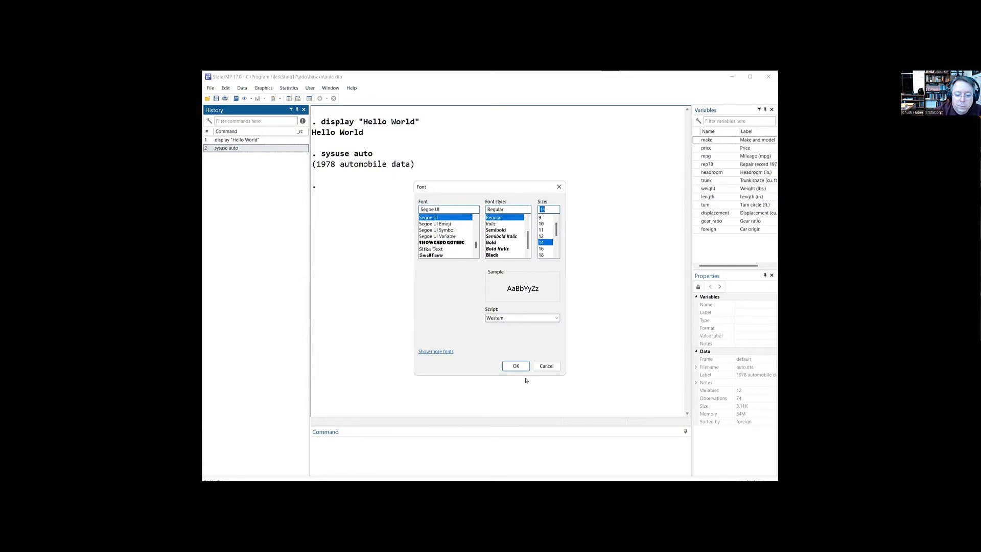
click(516, 366)
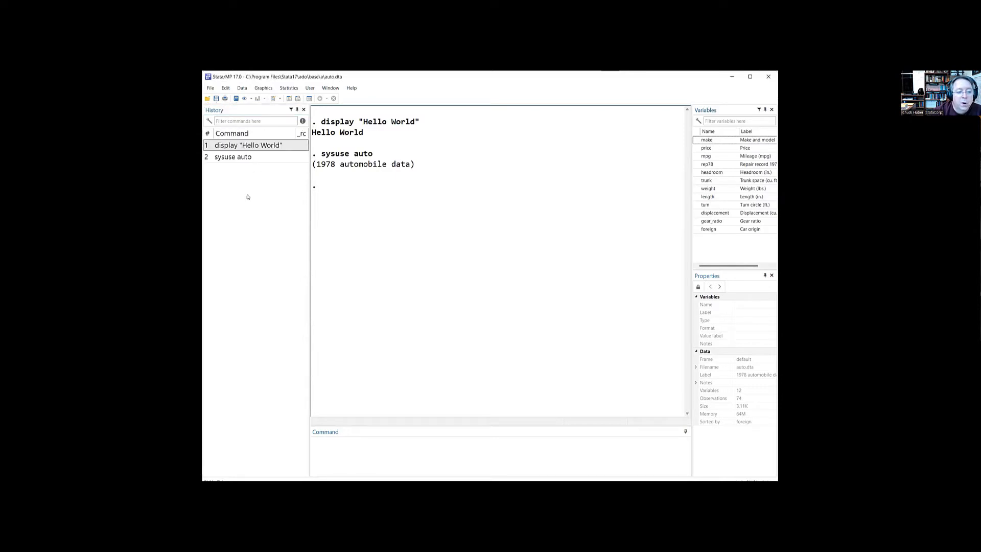
Recall the display "Hello World" command from the history, misspell it as dislp "Hello World", and run it.
click(240, 146)
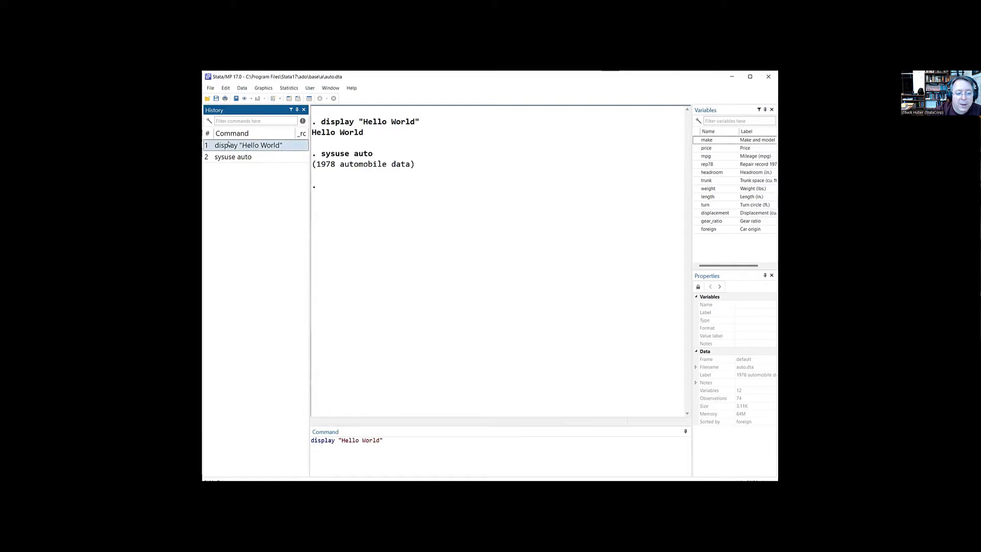
click(386, 440)
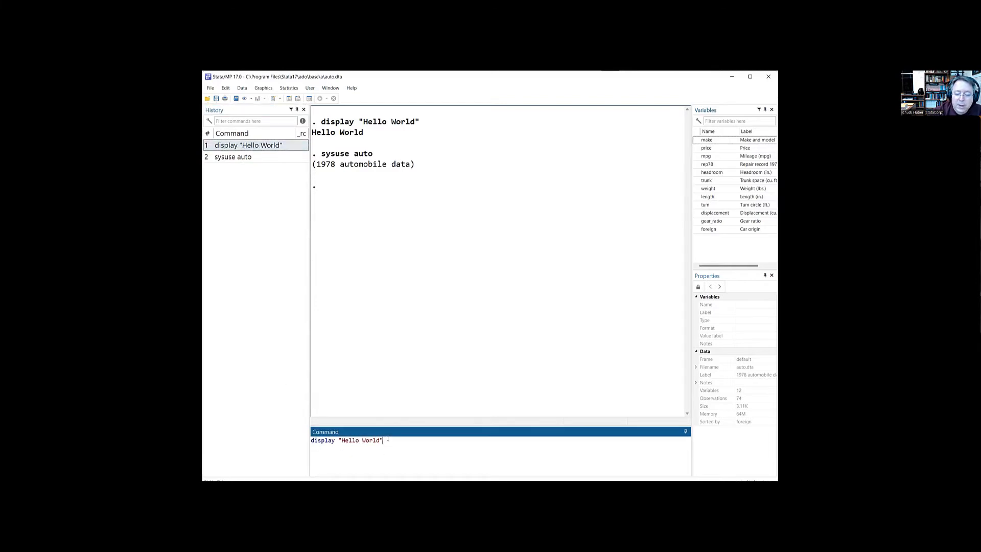
key(Left)
key(Left)
key(Left)
key(Left)
key(Left)
key(Left)
key(Left)
key(Left)
key(Left)
key(Left)
key(Left)
key(Left)
key(Left)
key(Left)
key(BackSpace)
key(BackSpace)
key(BackSpace)
key(BackSpace)
text(lp)
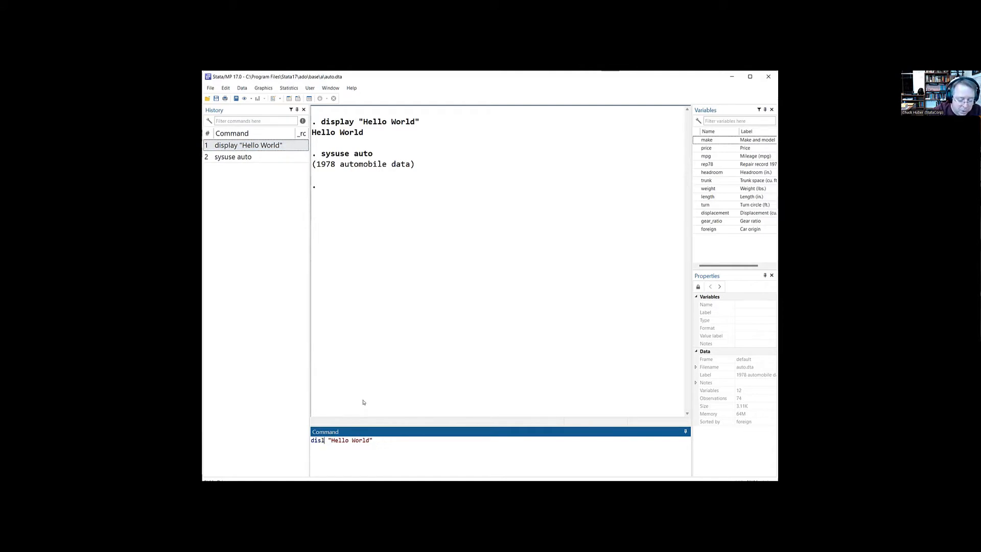
key(Return)
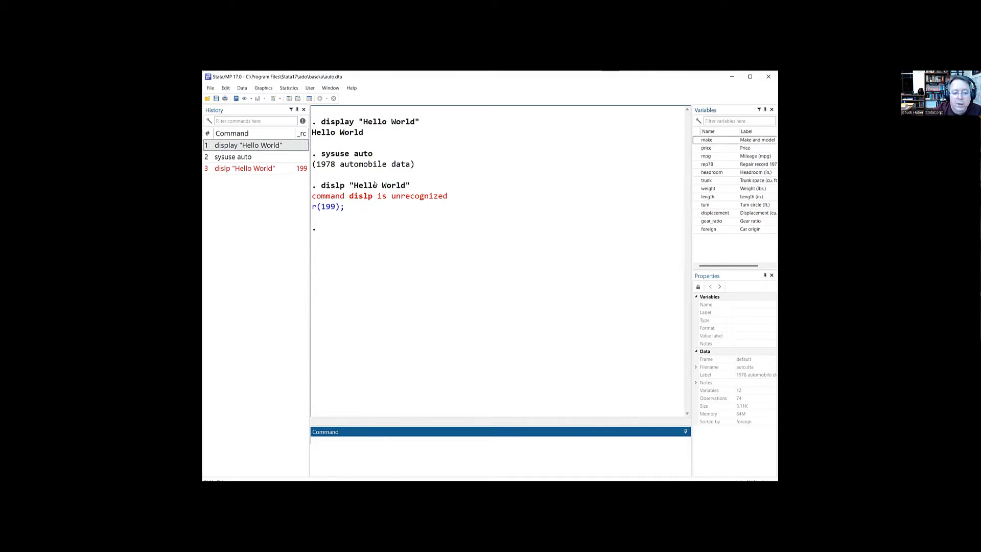
Recall the misspelled dislp command from the history, correct it to display "Hello World", and run it.
click(265, 171)
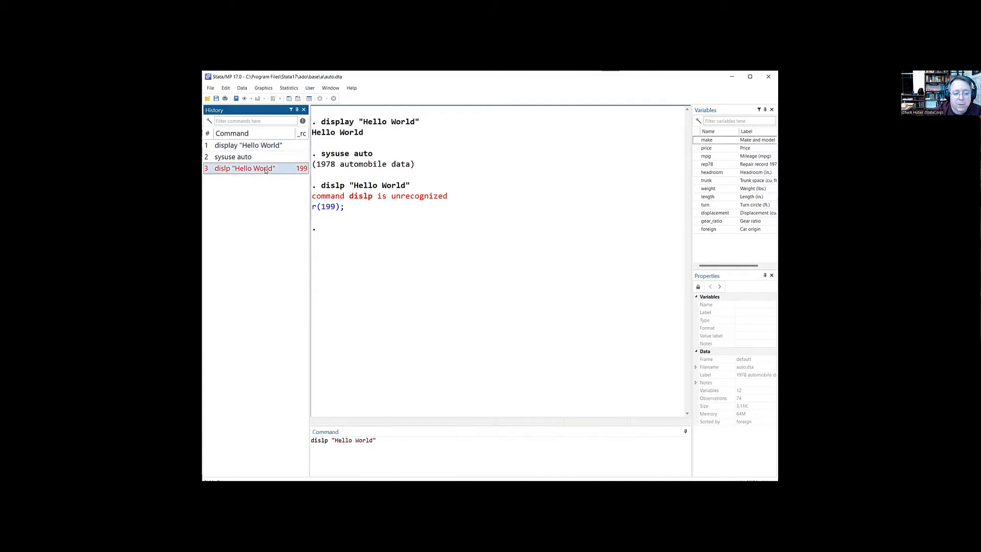
click(328, 440)
key(BackSpace)
key(BackSpace)
key(BackSpace)
text(splay)
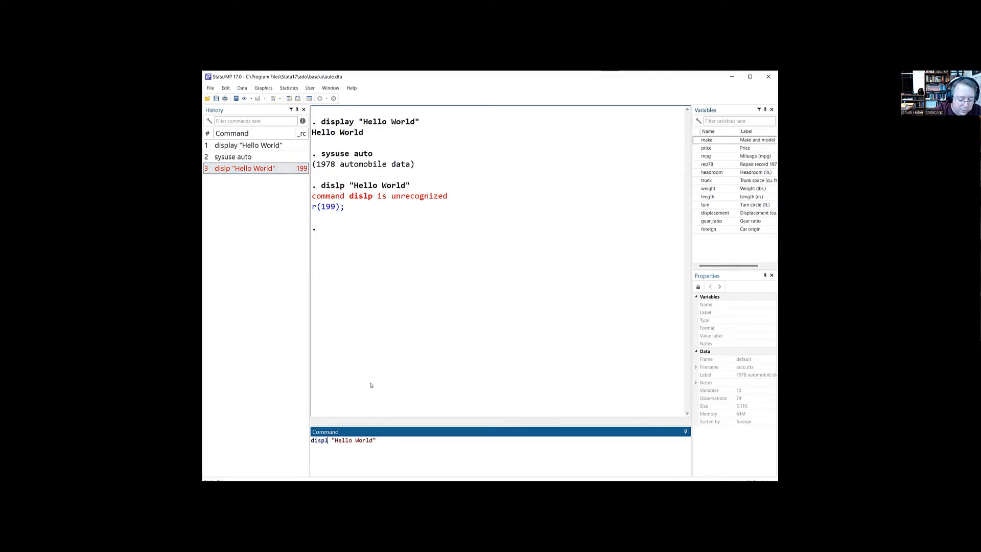
key(Return)
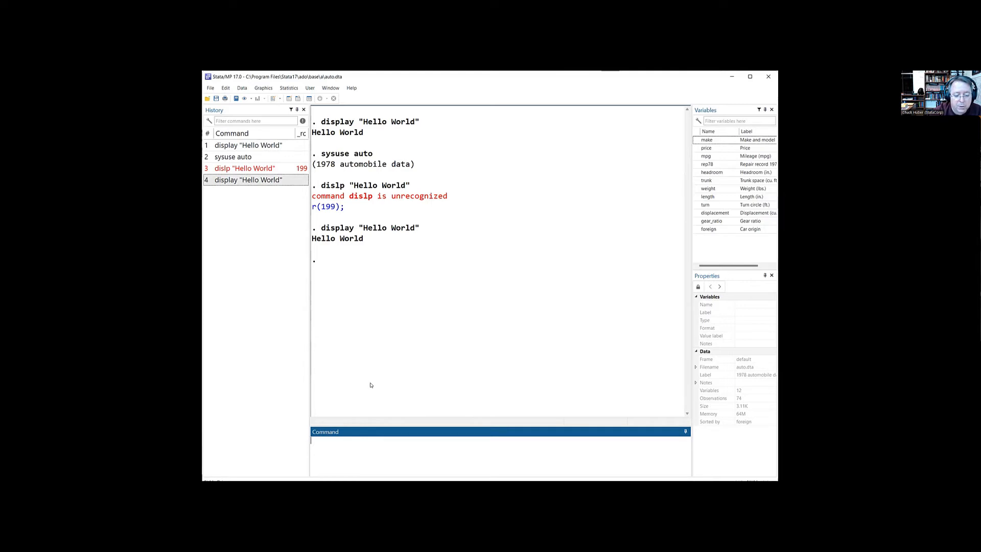
Bring the last executed command back into the command line, and clear it again without running it.
key(Page_Up)
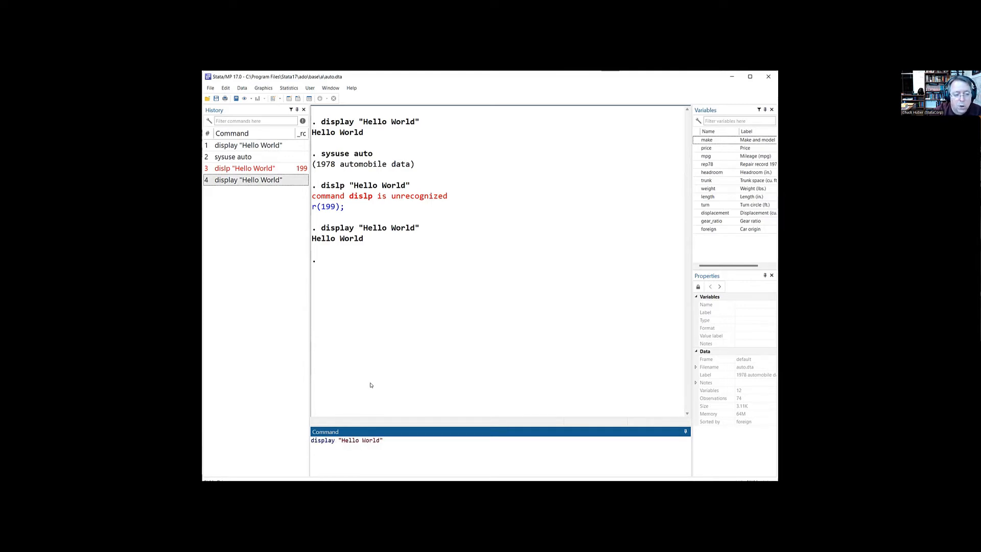
key(Page_Down)
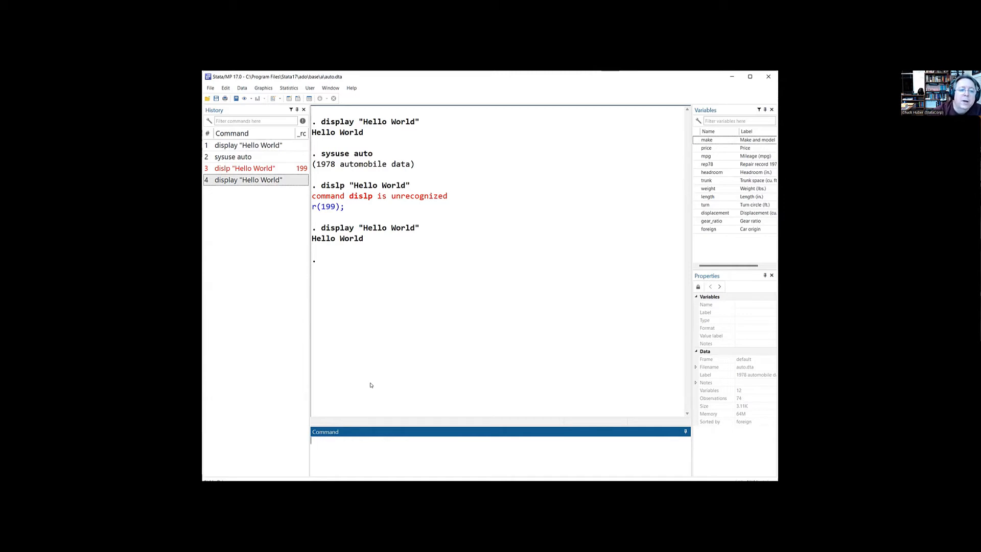
Set the font size of the variables list to 12 and widen the list so the labels fit.
click(725, 112)
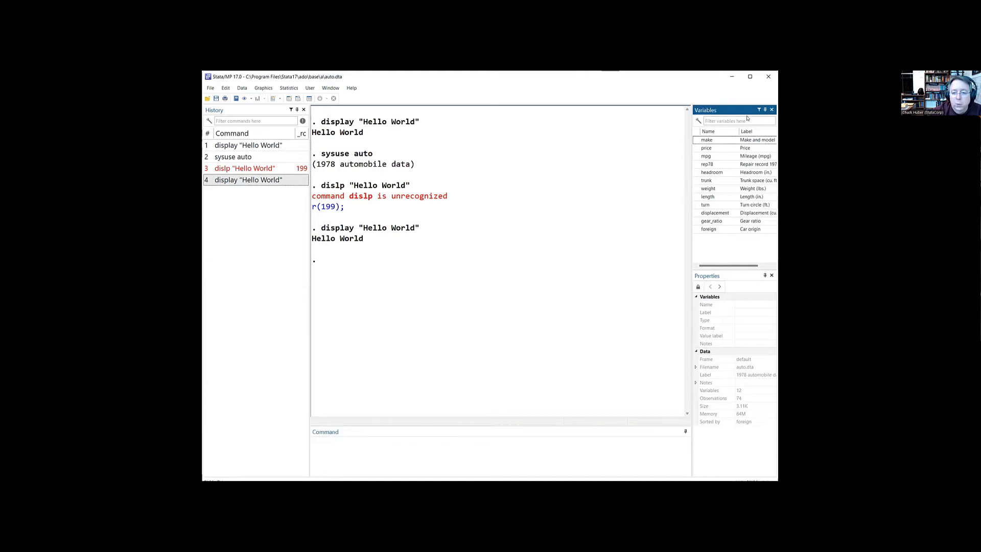
click(716, 166)
right_click(716, 165)
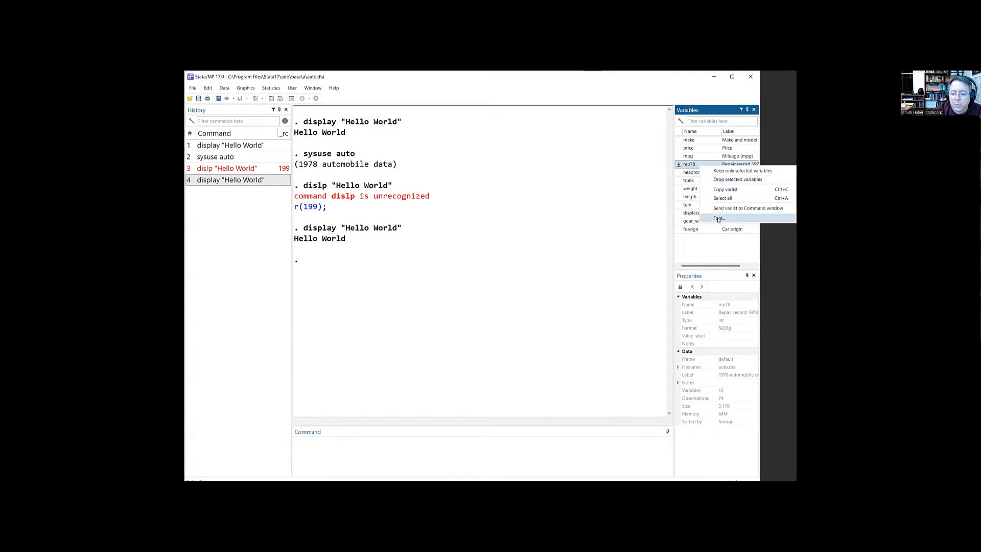
click(730, 218)
click(542, 236)
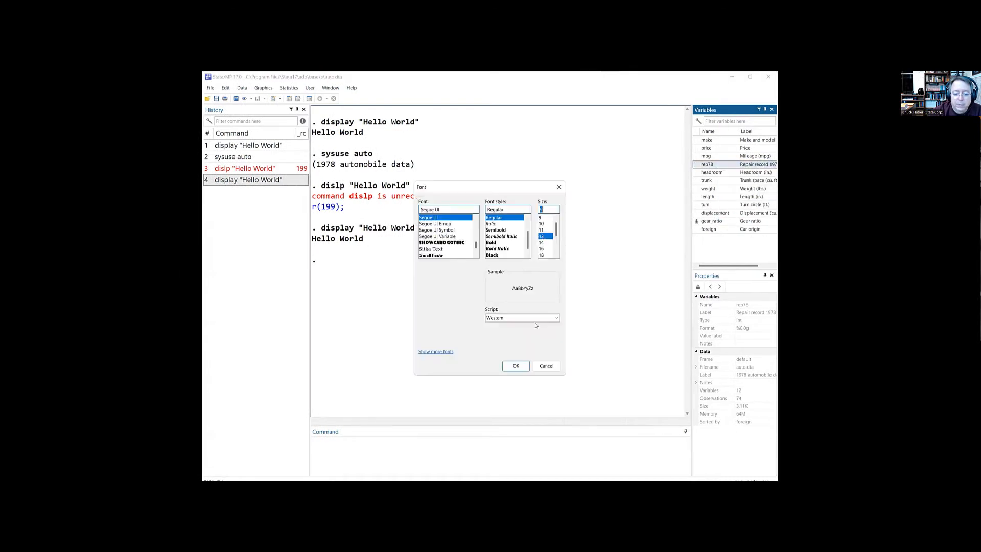
click(515, 365)
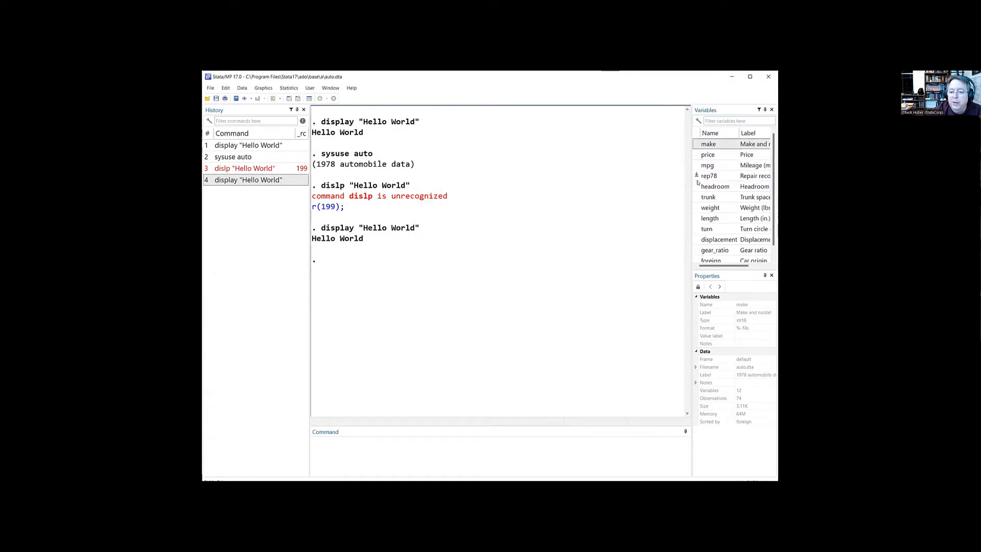
drag(690, 182, 659, 183)
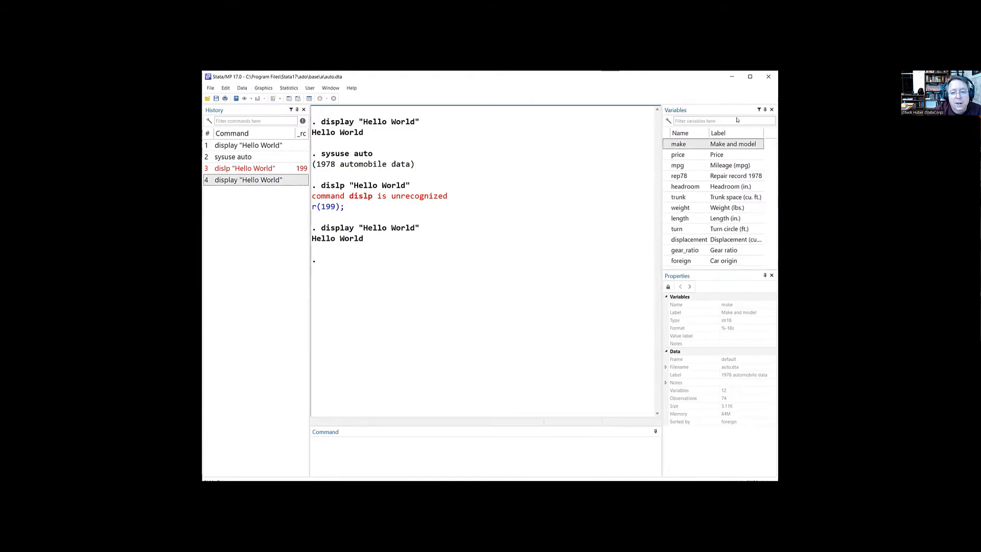
Hide the filter box of the variables list and show it again.
click(714, 111)
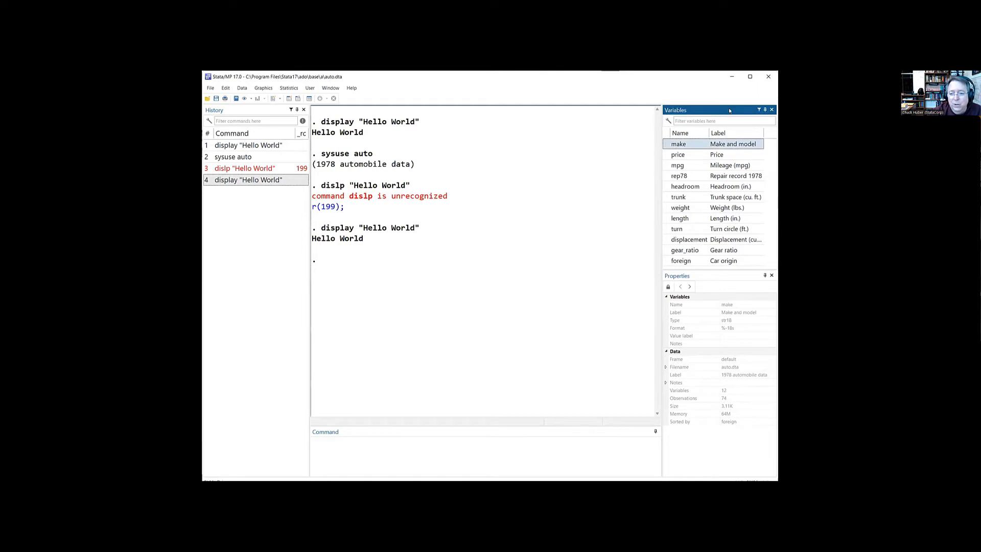
click(758, 110)
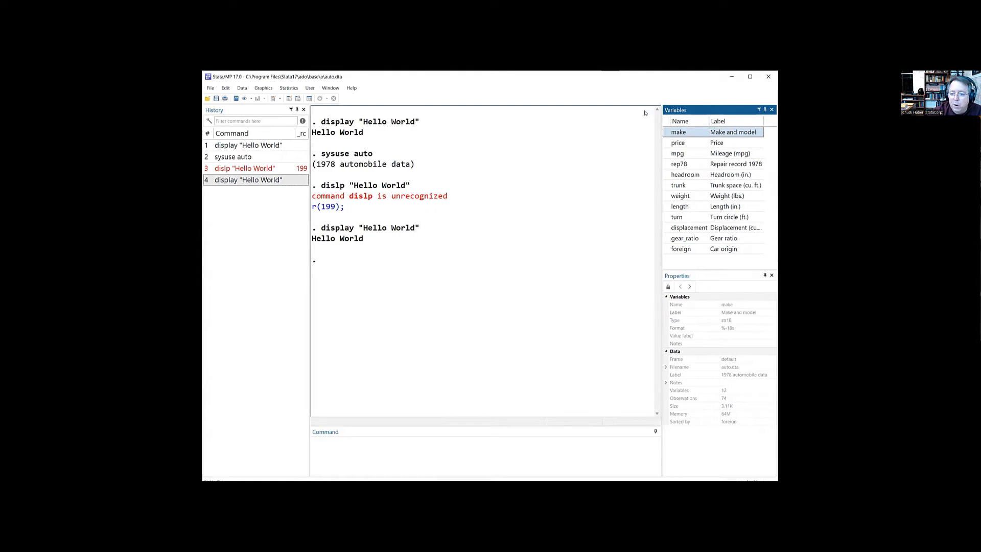
click(760, 110)
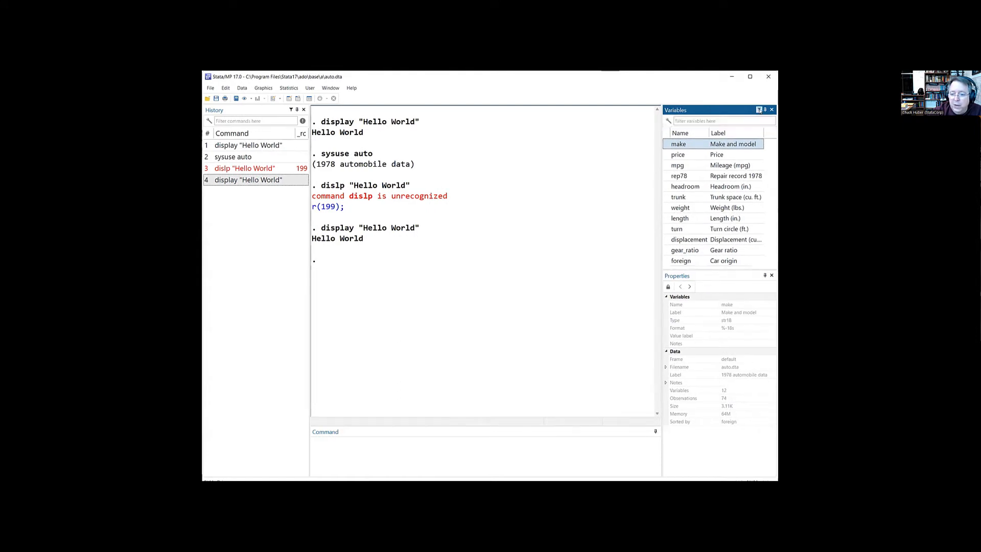
Filter the variables list by "make", and clear the filter again to list all variables.
click(725, 120)
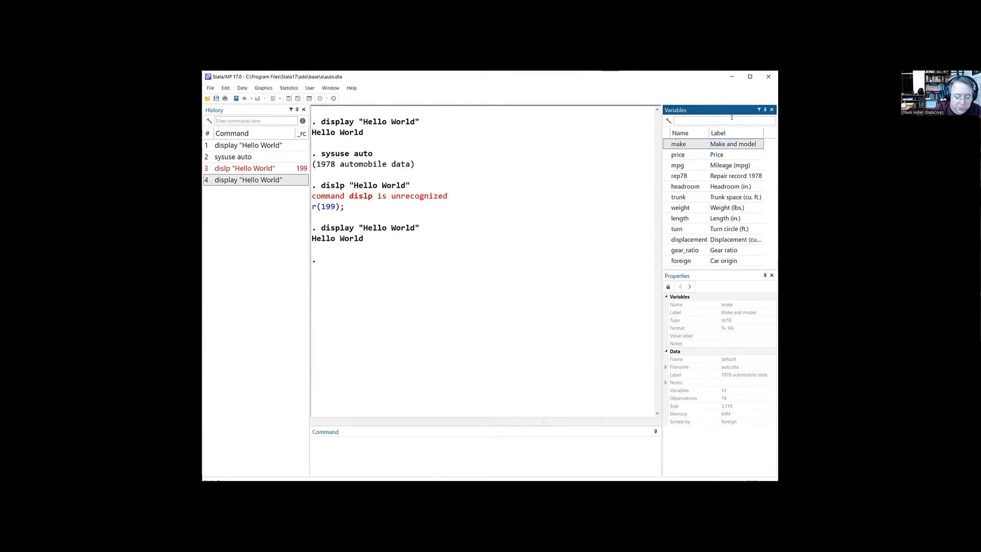
text(make)
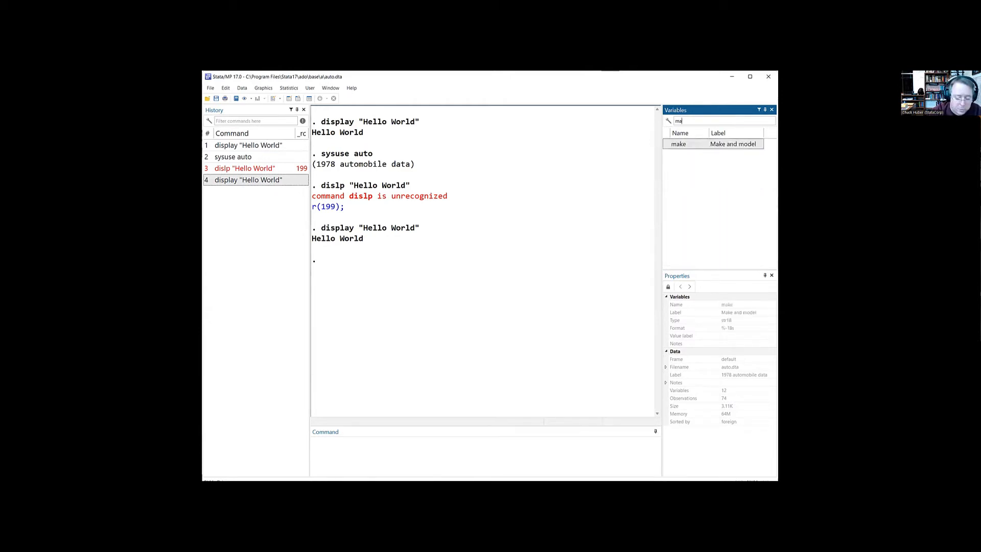
key(BackSpace)
key(BackSpace)
key(BackSpace)
key(BackSpace)
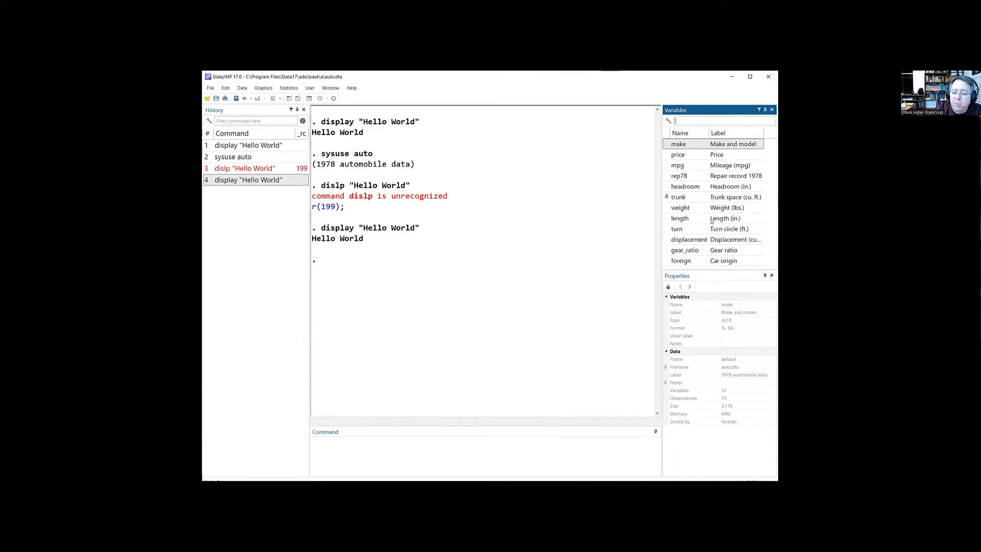
Select the weight variable in the variables list and unlock its properties for editing.
click(705, 278)
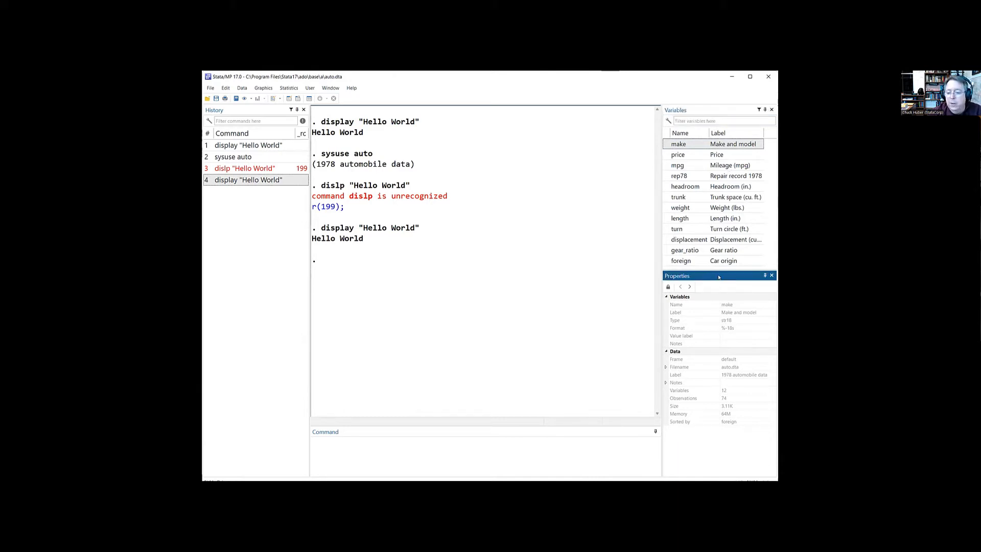
click(679, 208)
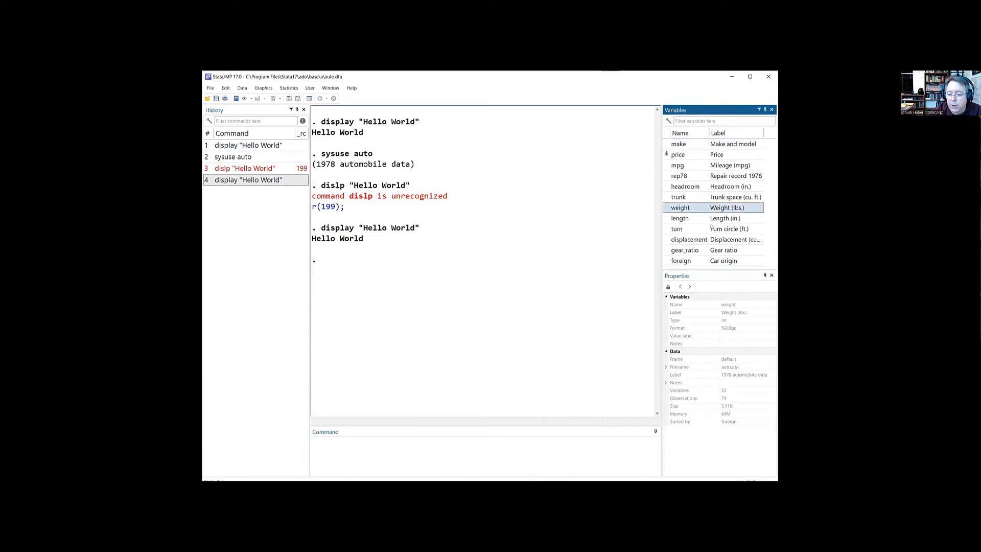
click(709, 279)
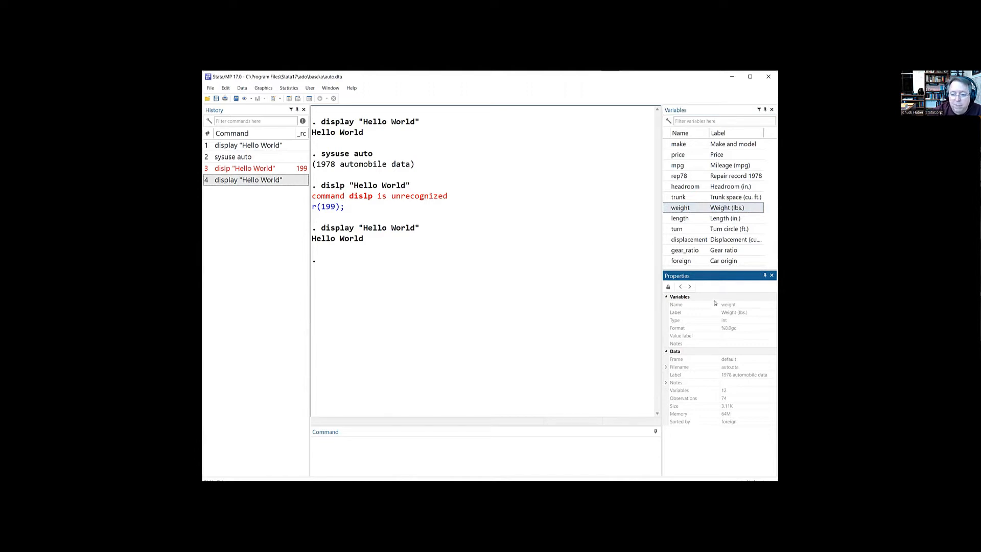
click(667, 287)
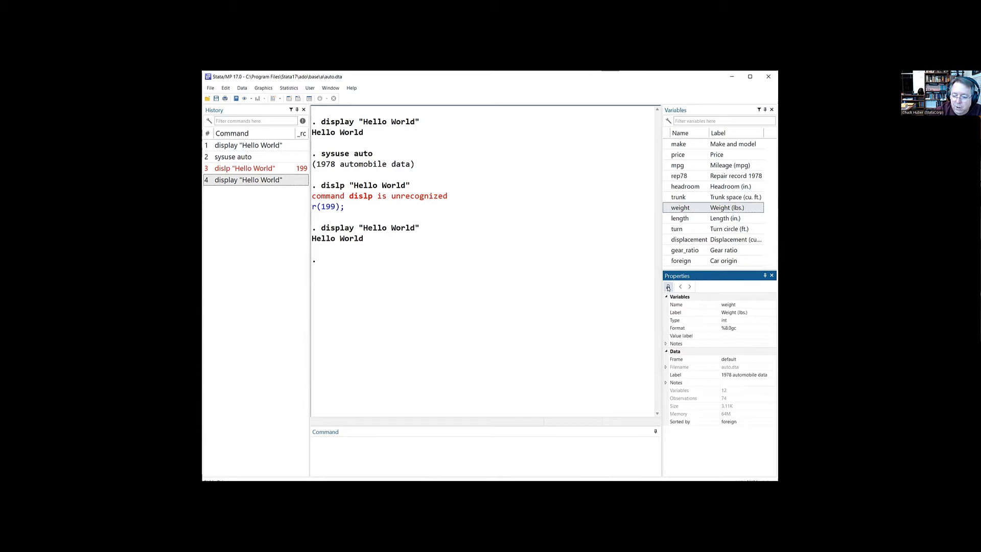
Look at the weight variable's editable label and its available storage types without changing either.
click(675, 313)
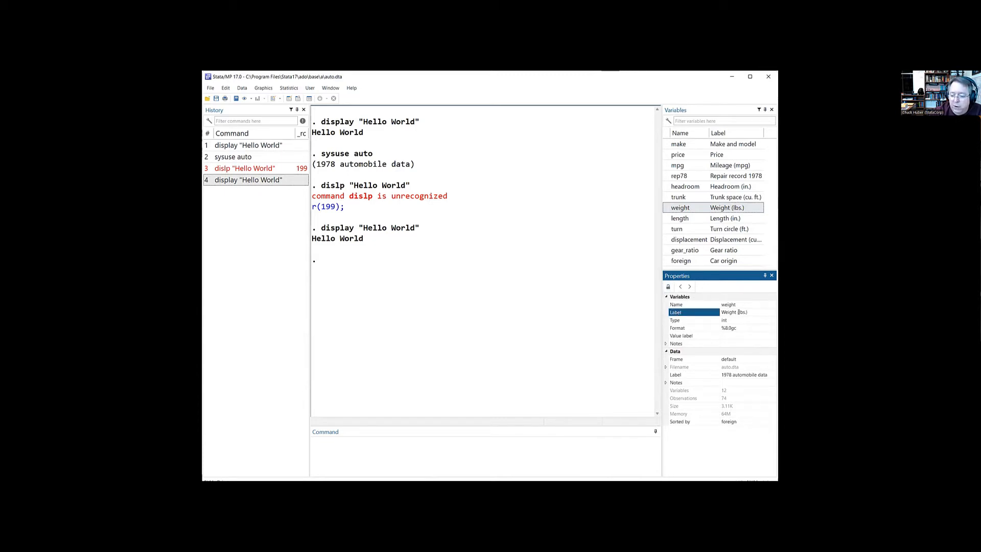
drag(749, 313, 724, 308)
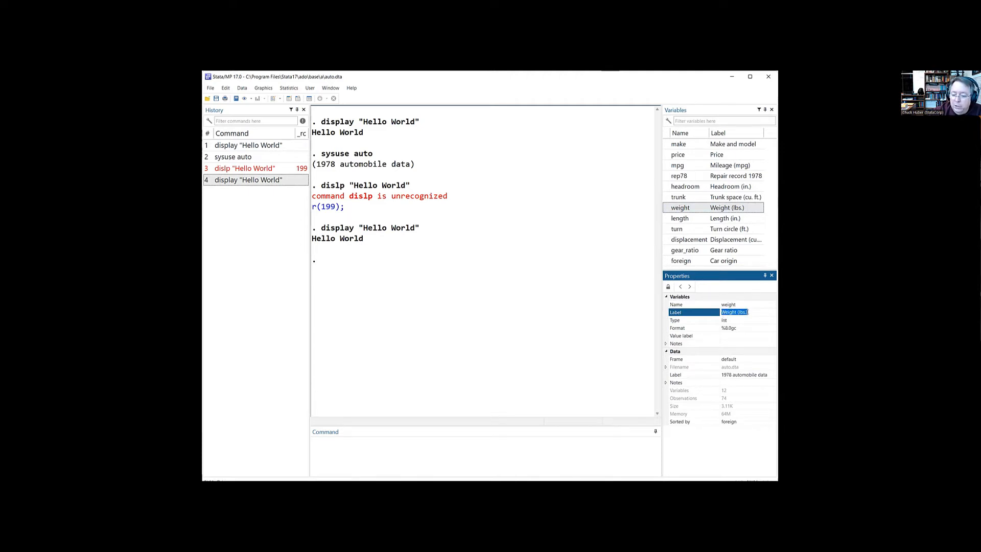
click(690, 321)
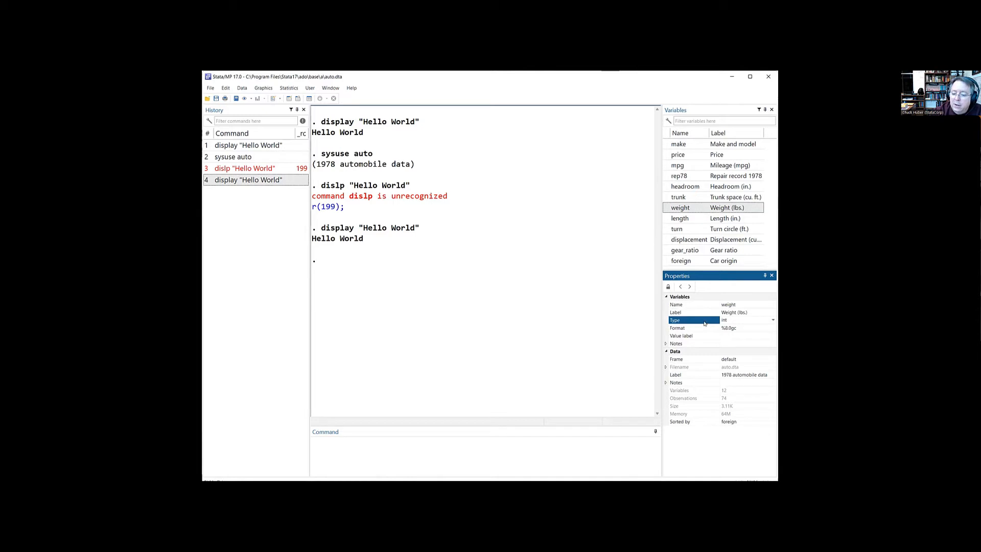
click(772, 321)
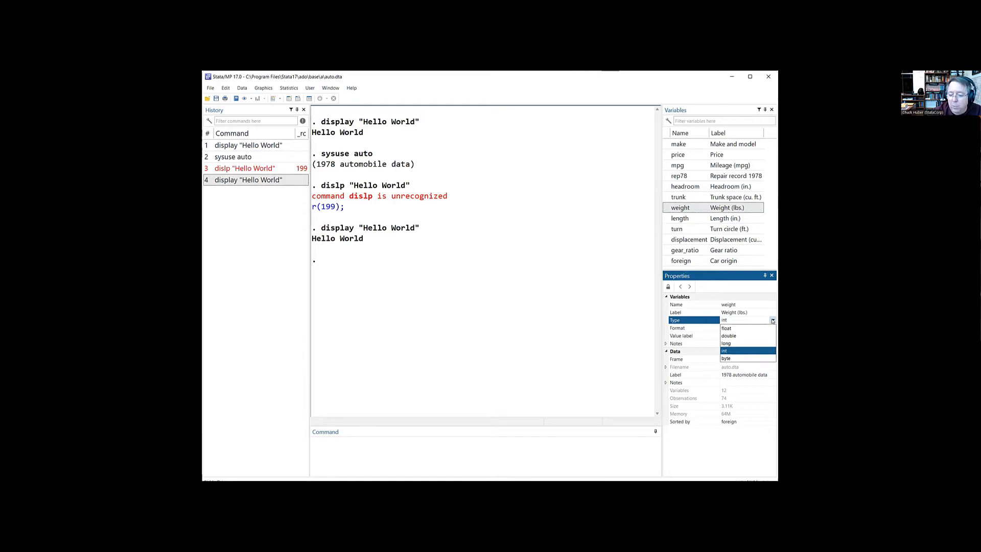
click(772, 321)
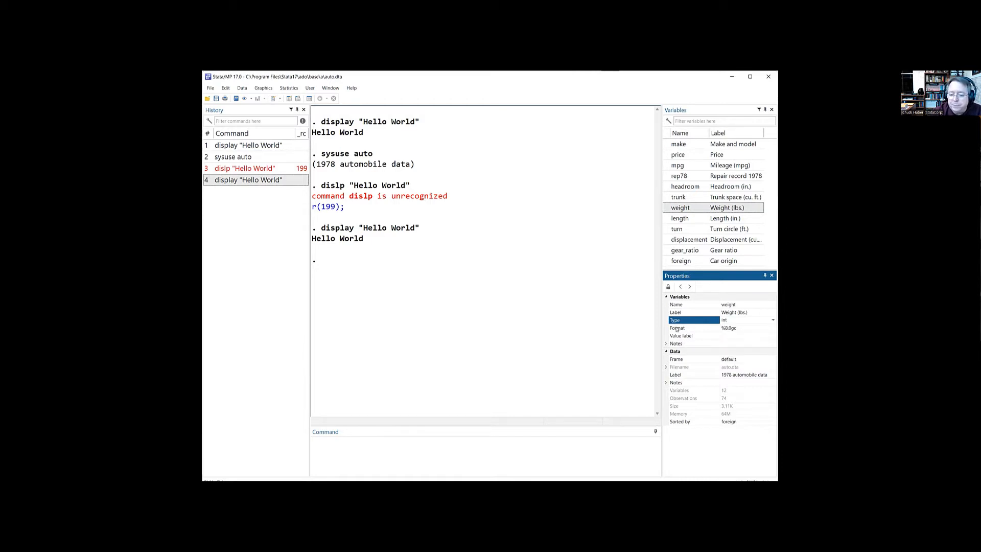
Inspect the display format options for weight under the Clock, Daily and Numeric data types, and close the dialog without applying a format.
click(768, 327)
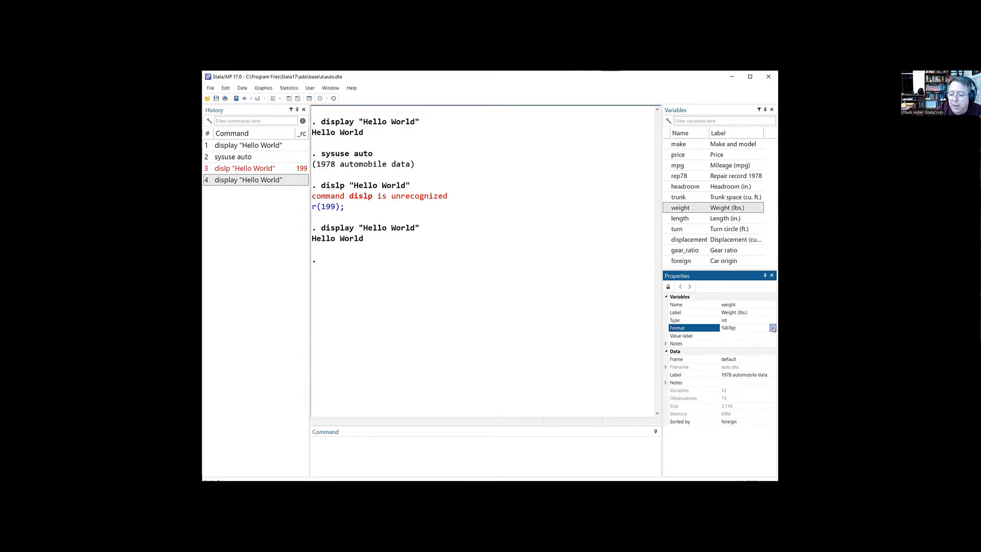
click(772, 328)
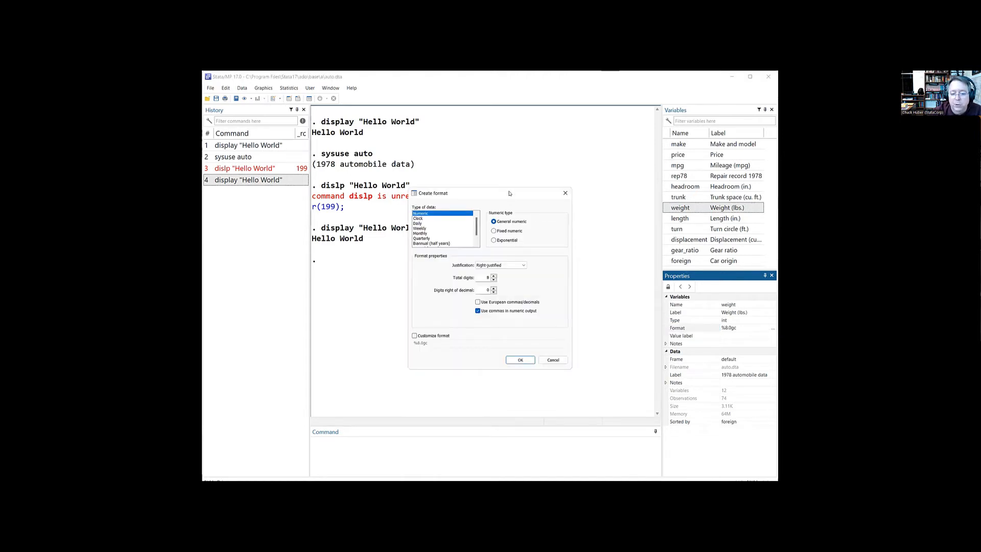
drag(509, 193, 532, 185)
click(440, 210)
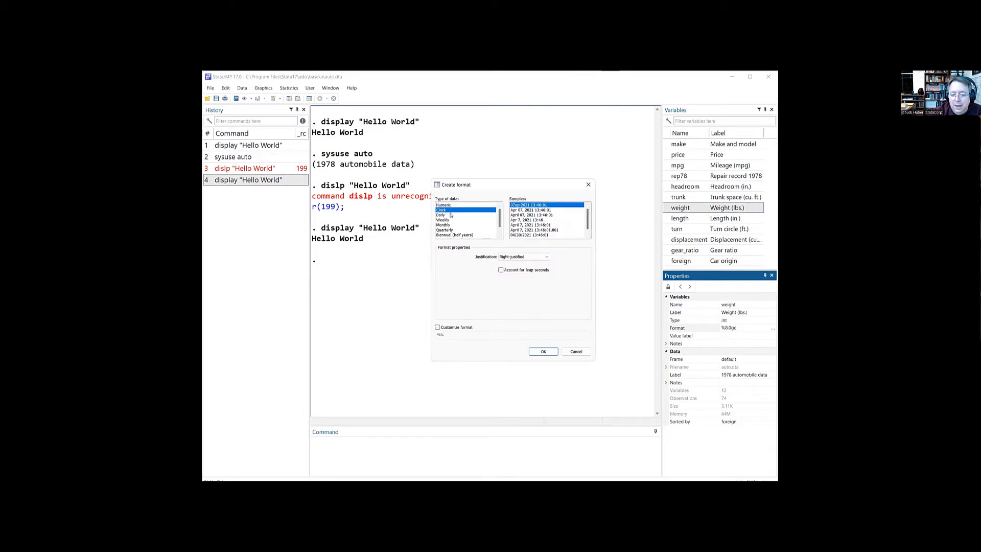
click(448, 215)
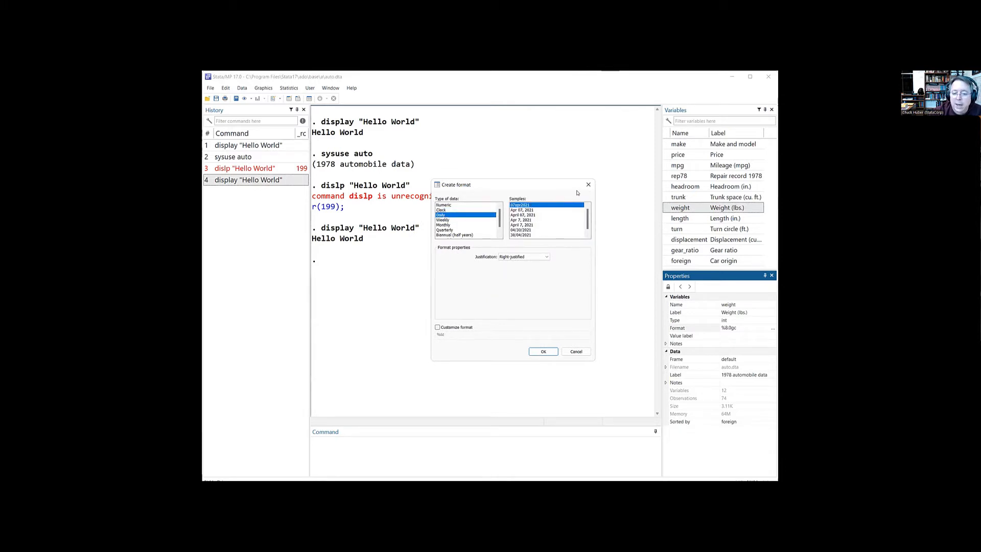
click(444, 206)
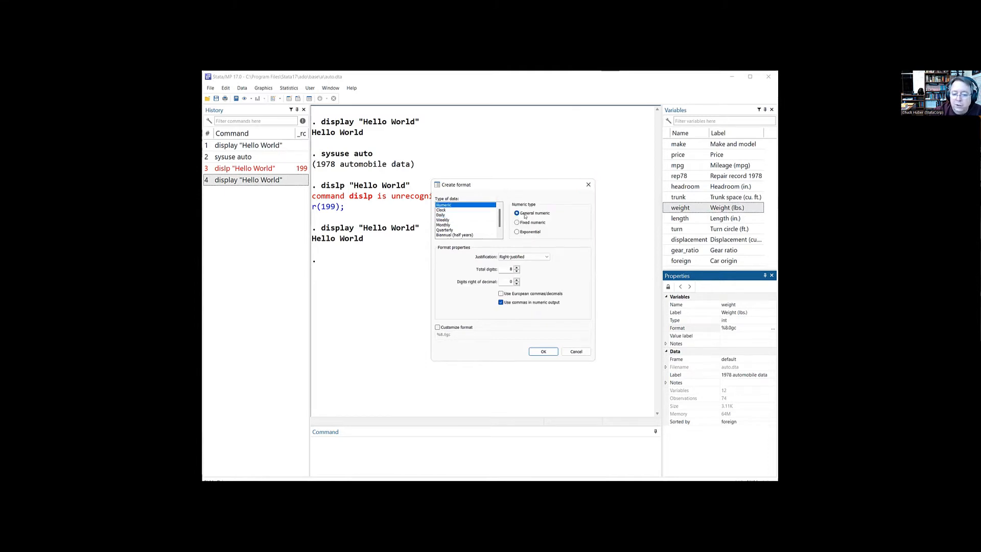
click(588, 184)
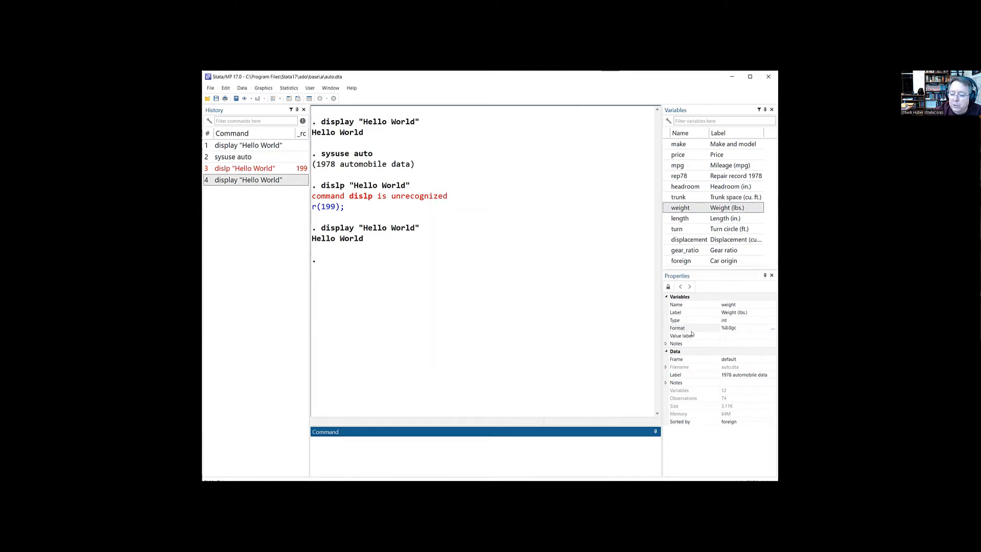
View the value label manager and the notes dialog for weight, closing each without making changes.
click(680, 336)
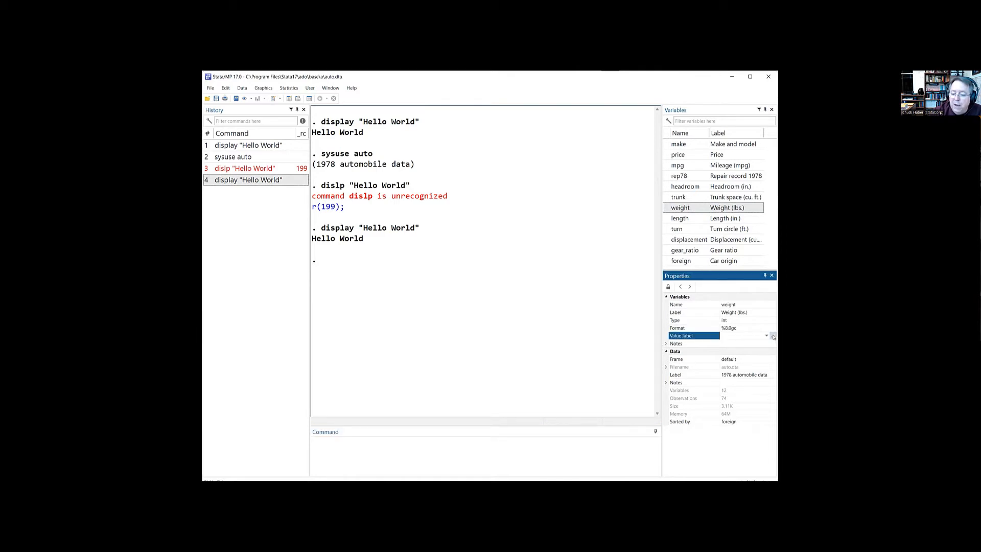
click(772, 336)
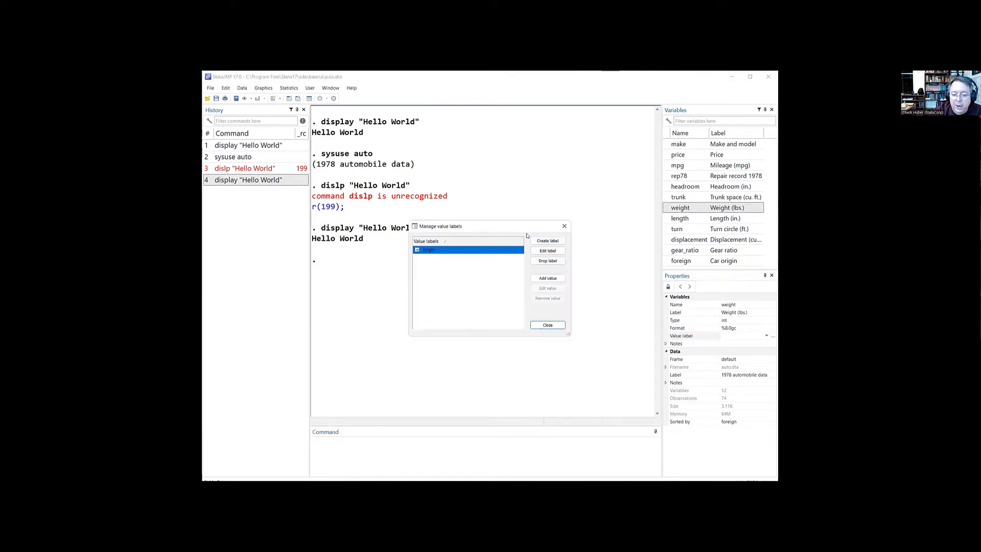
click(566, 225)
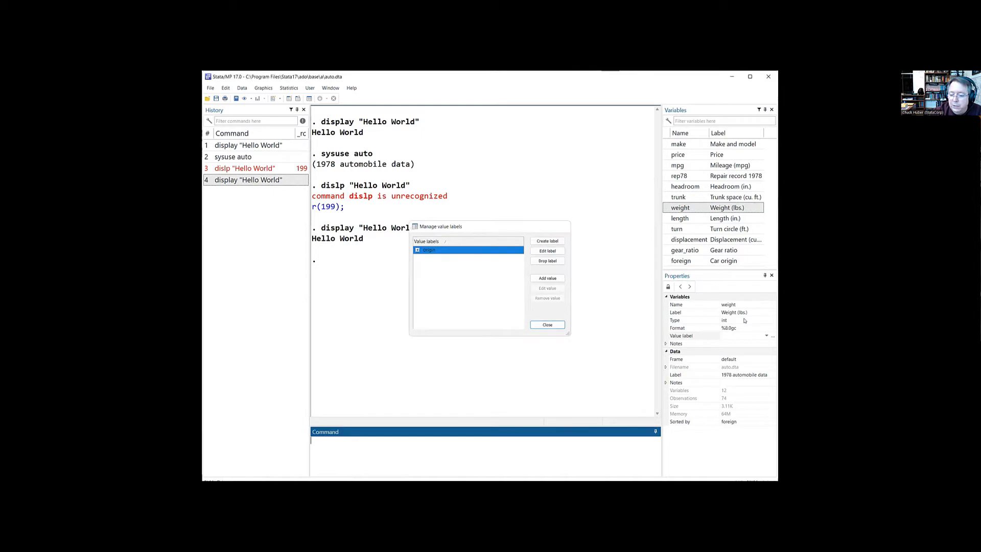
click(686, 344)
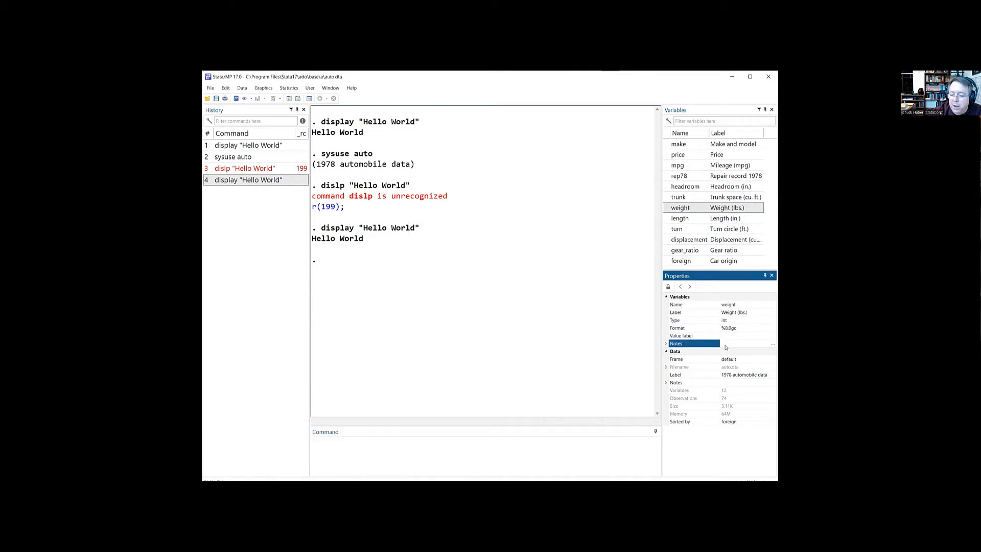
click(771, 344)
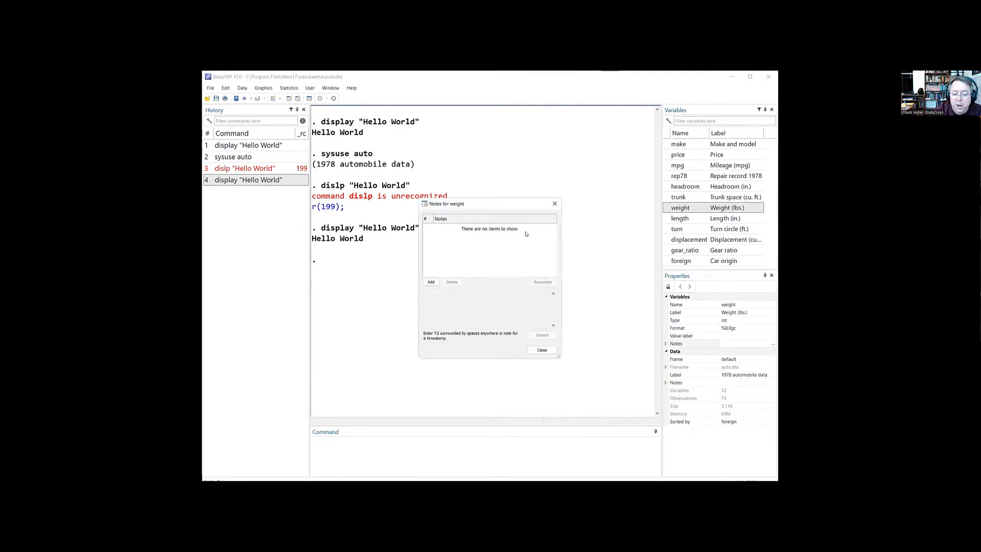
click(555, 204)
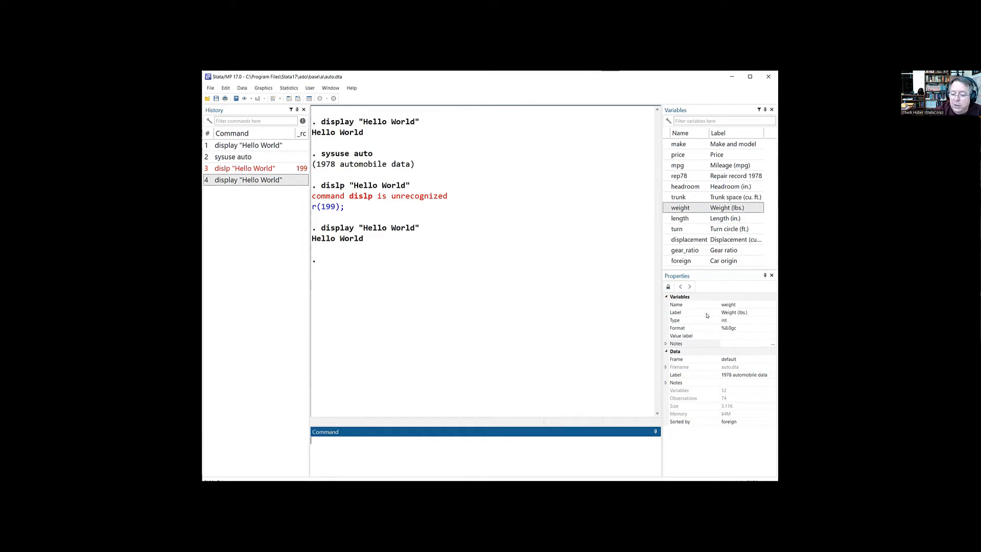
Lock the variable properties, unlock them once more, and leave them locked against editing.
click(684, 354)
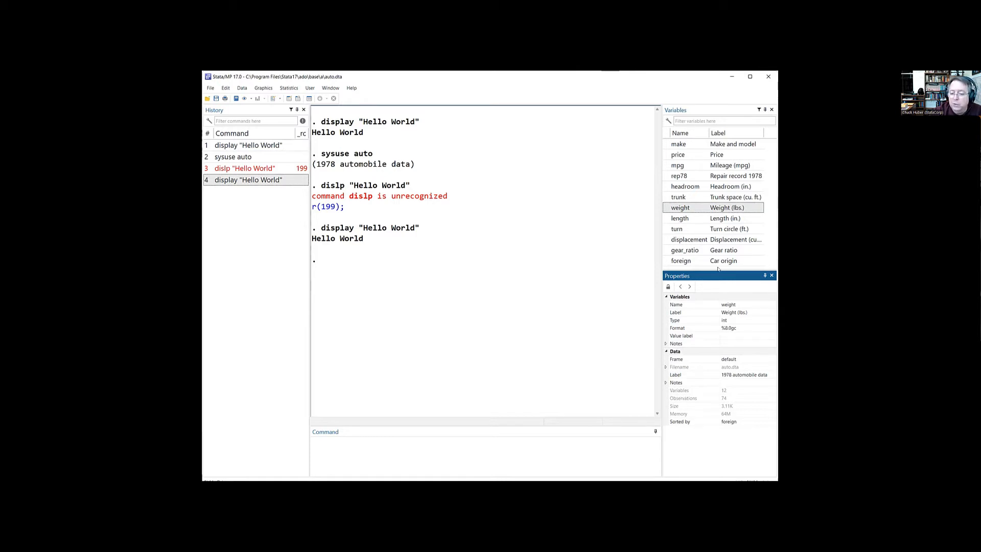
click(667, 287)
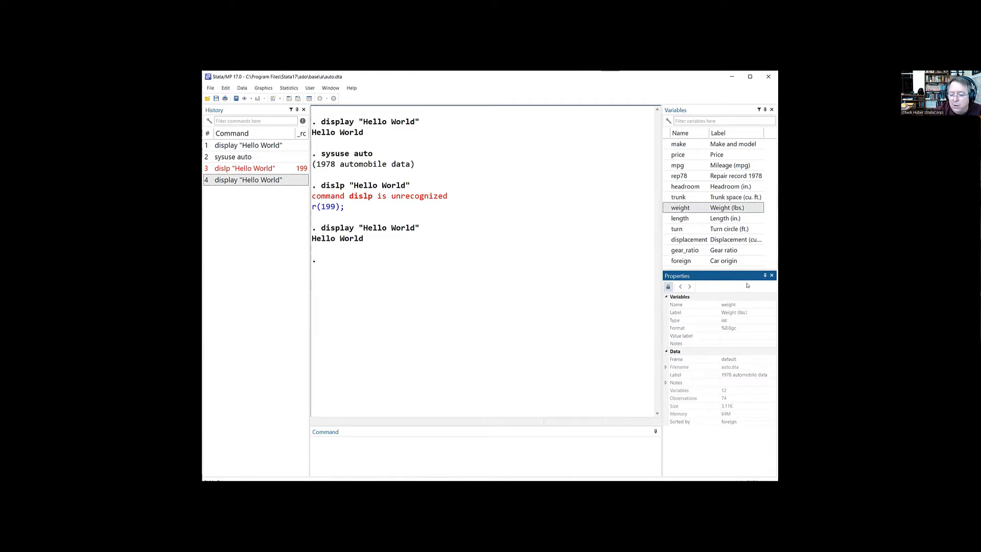
click(668, 287)
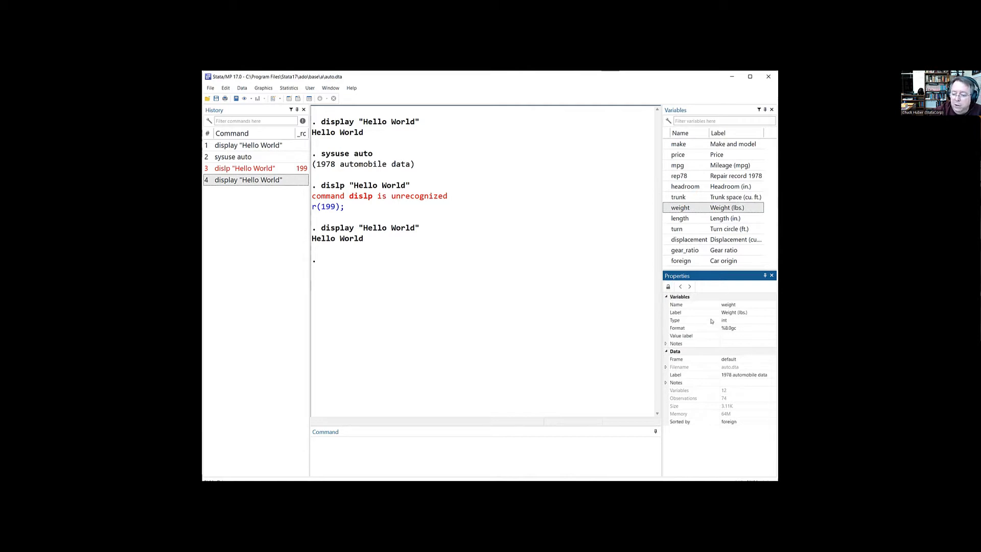
click(667, 287)
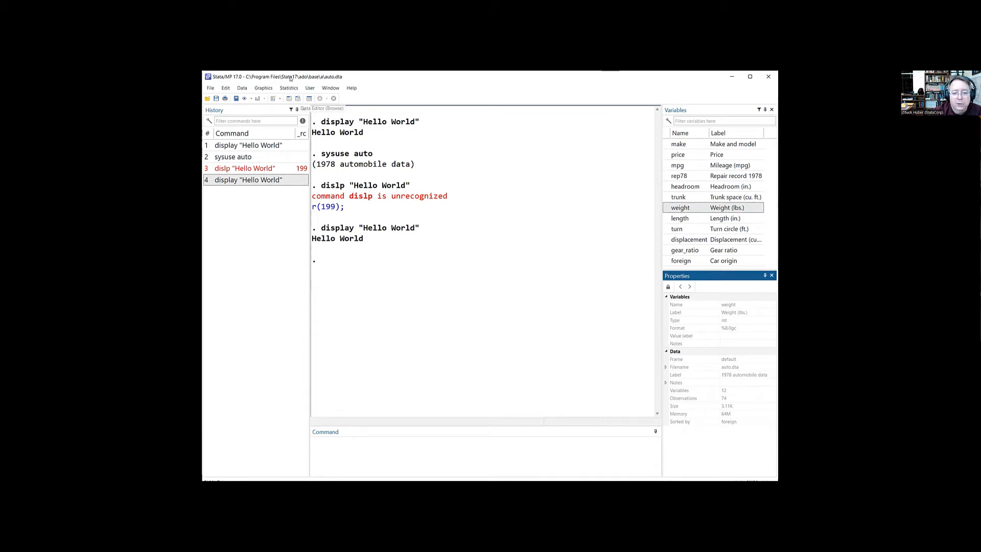
View the auto dataset in the Data Editor in Browse mode, reposition its window, and close it.
click(309, 99)
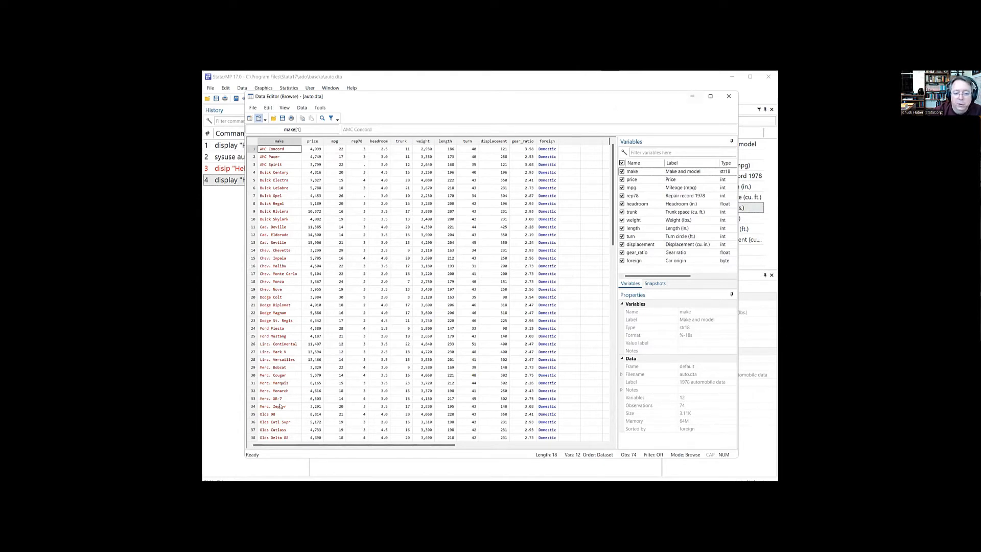
click(679, 143)
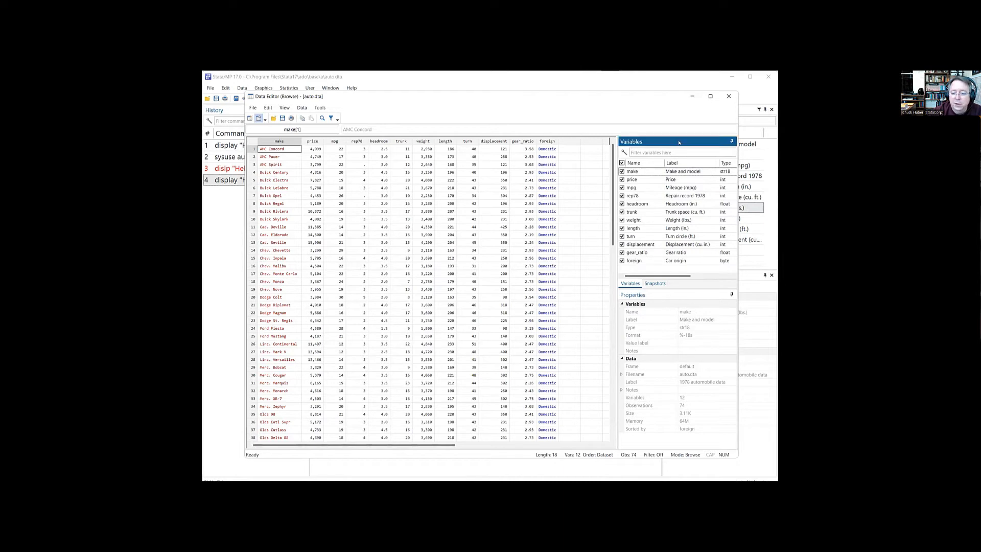
click(667, 294)
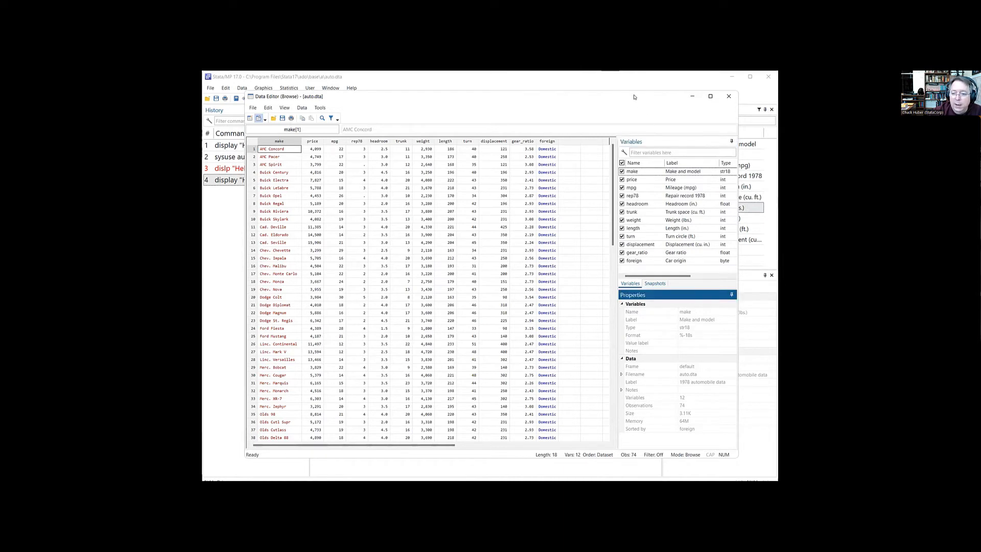
drag(668, 94, 705, 92)
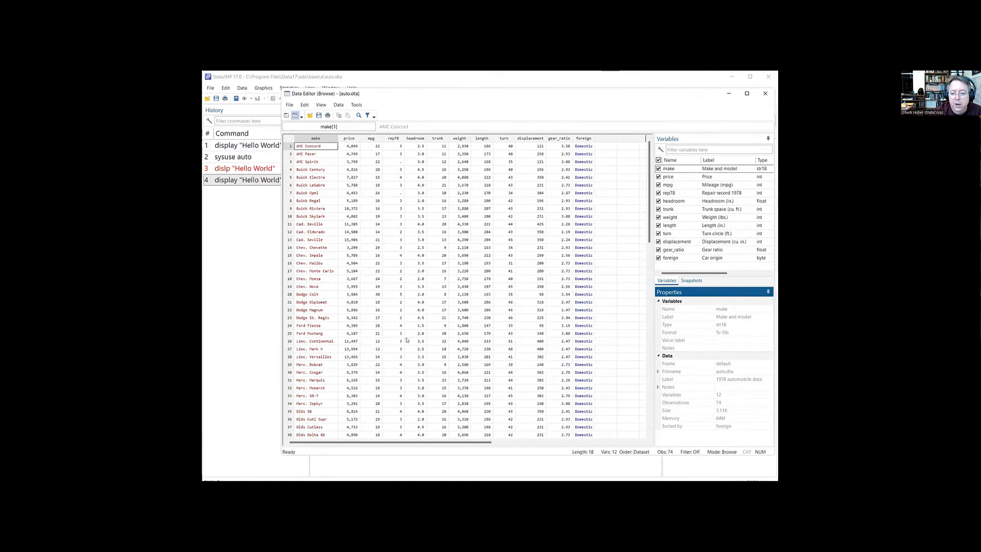
click(444, 193)
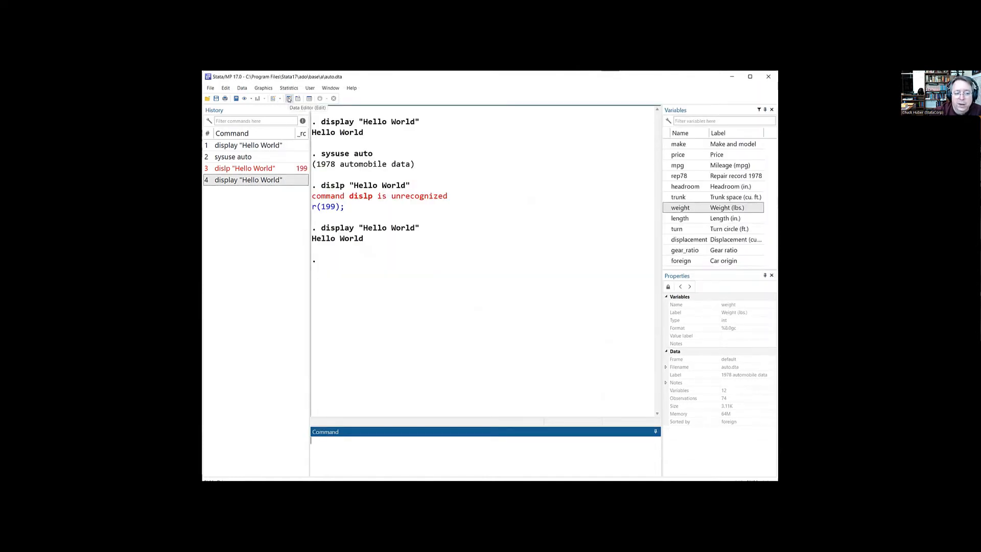
Open the auto dataset in the Data Editor in Edit mode and select the length cell of row 7, Buick Opel.
click(288, 99)
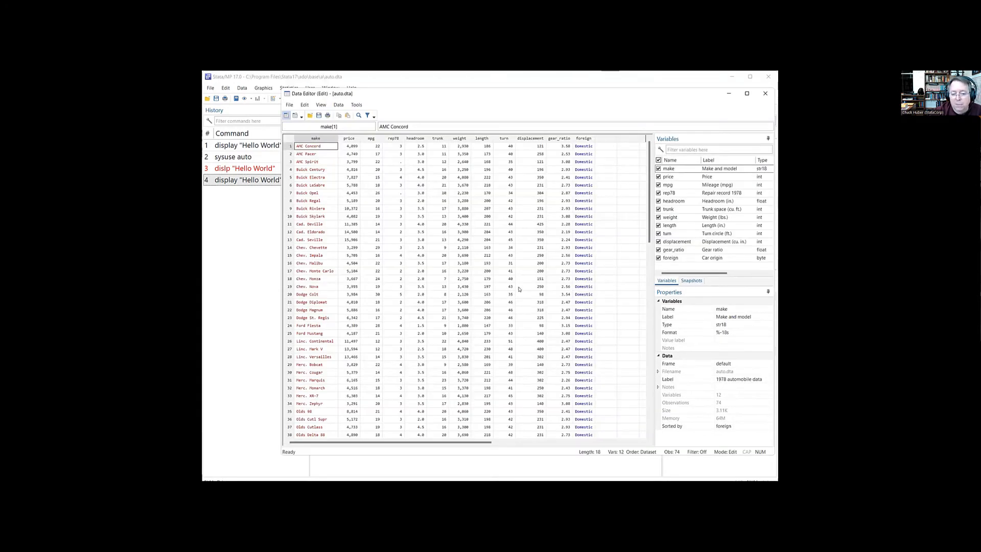
click(462, 193)
click(482, 194)
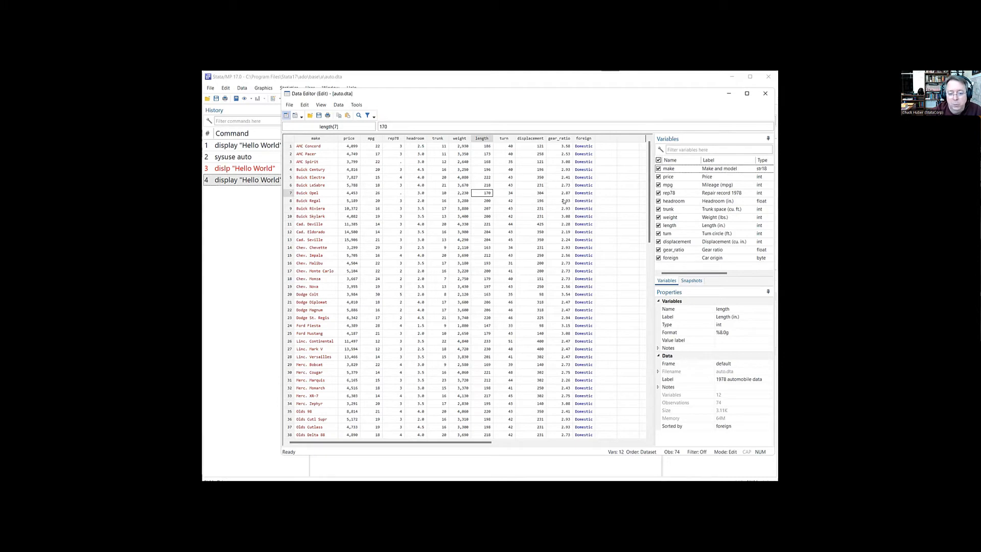
Select the trunk cell and the rep78 cell of row 6, Buick LeSabre, and close the Data Editor without editing.
click(451, 187)
click(431, 187)
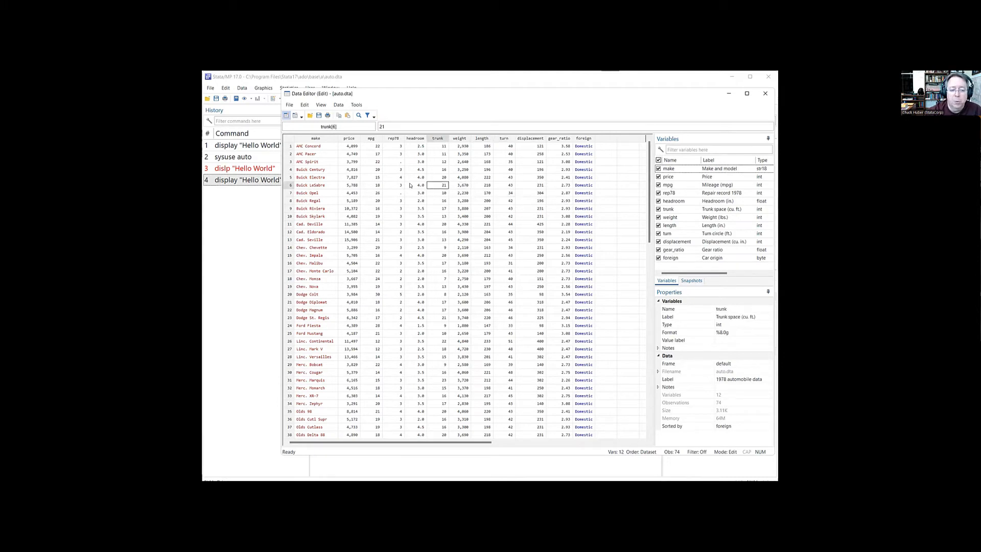
key(Left)
key(Left)
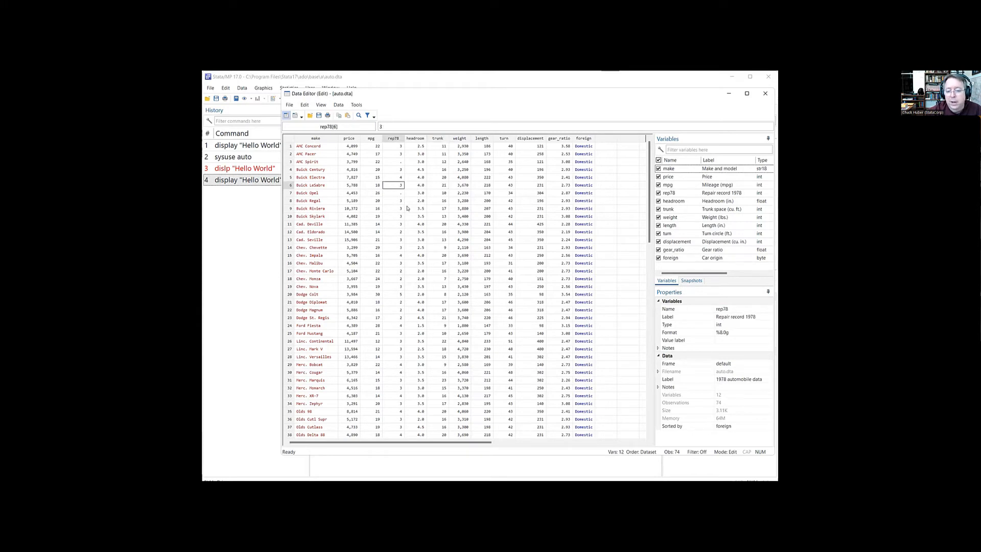
click(765, 93)
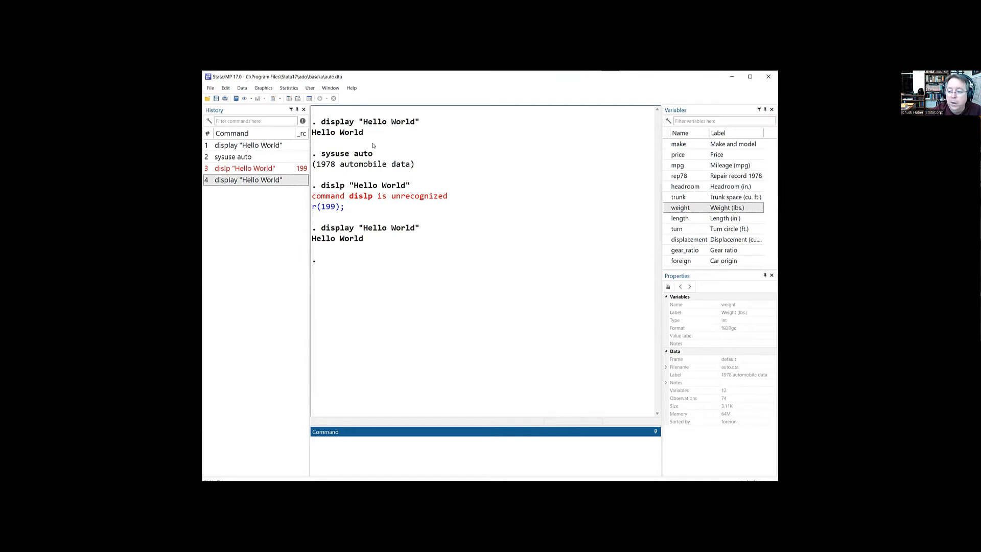
View the save dialog for beginning a new log file and cancel it without starting a log.
click(208, 88)
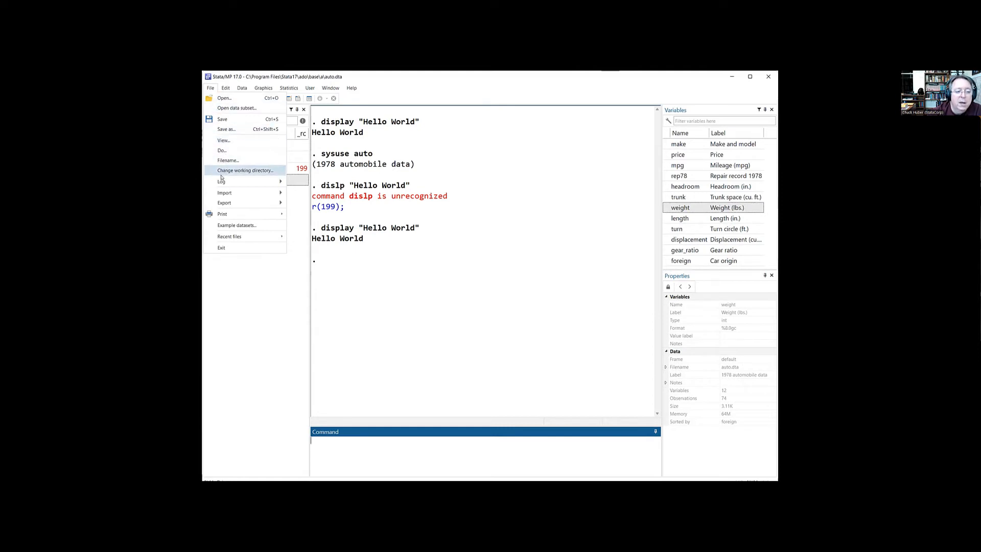
mouse_move(223, 184)
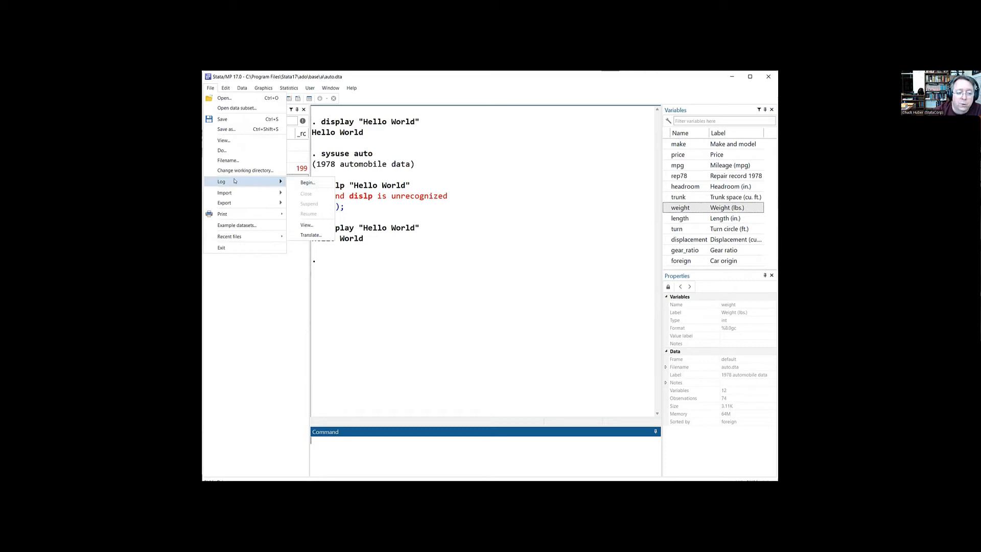
click(306, 183)
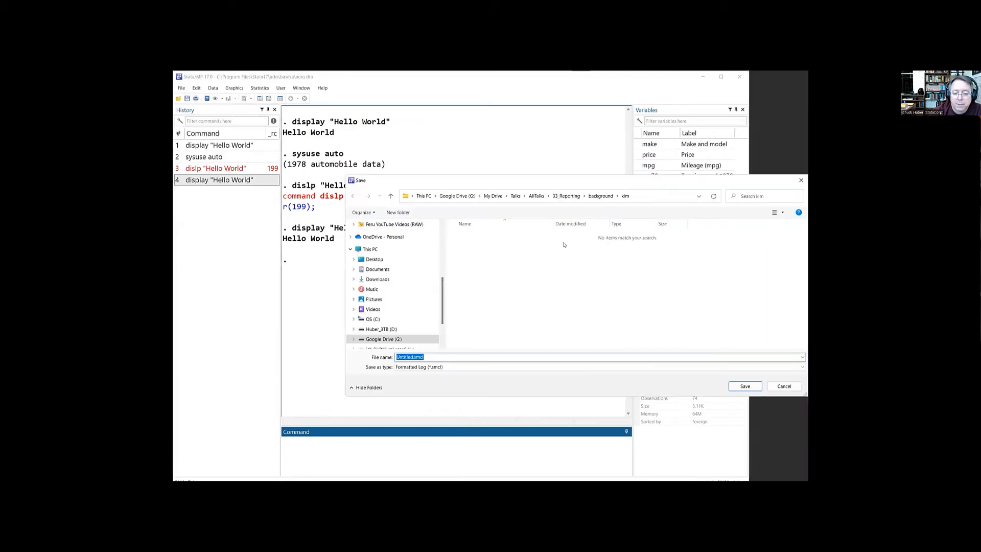
click(796, 387)
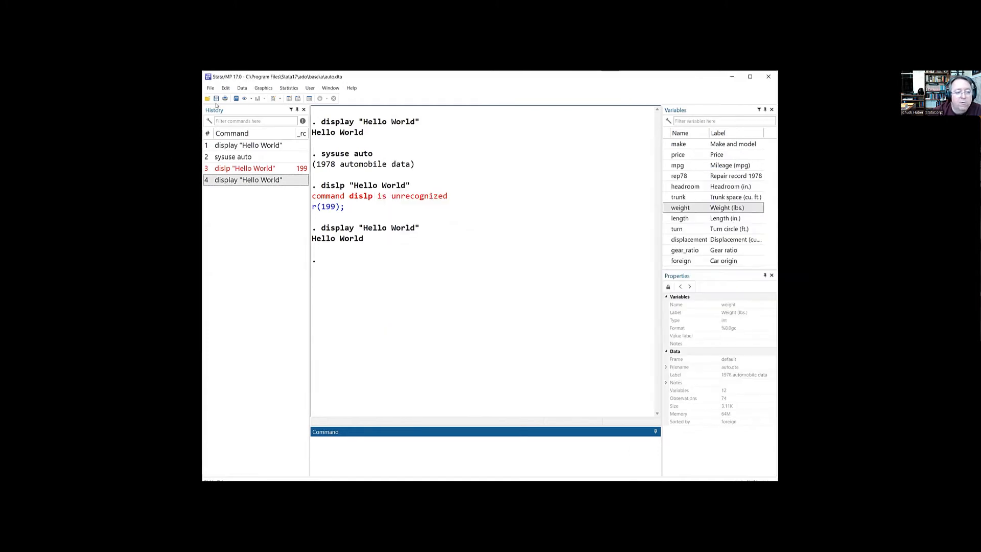
View the Excel import dialog, cancel it, and look over the available data import and export formats.
click(210, 88)
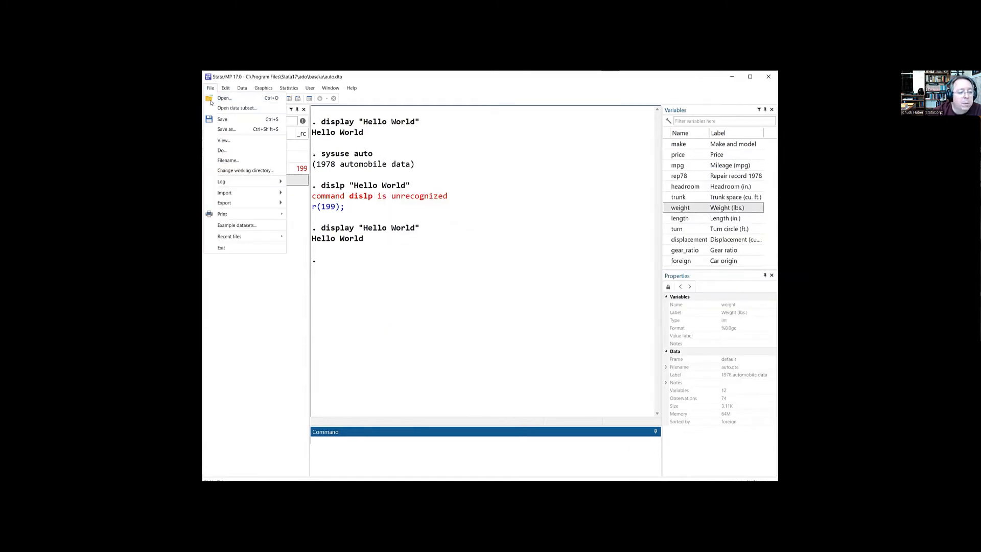
mouse_move(224, 196)
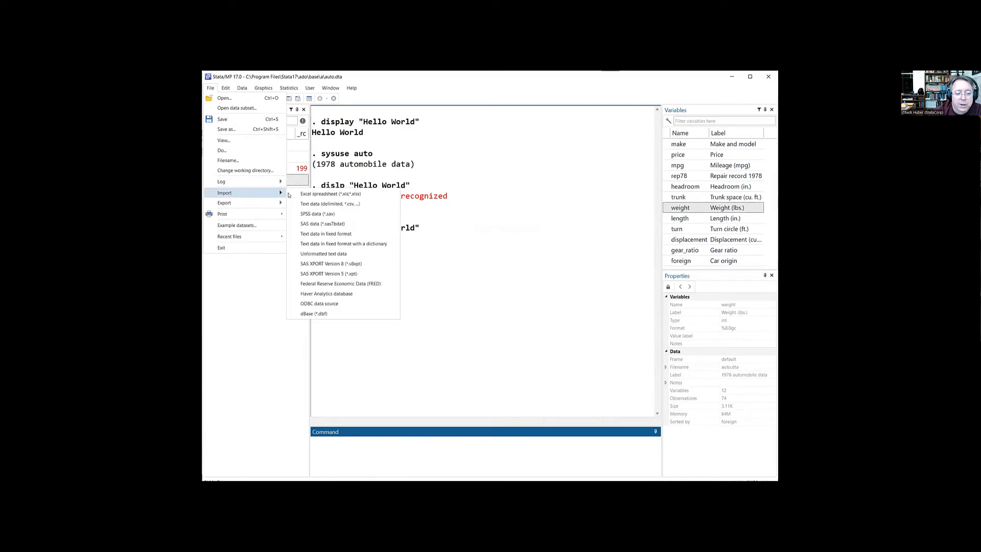
click(298, 197)
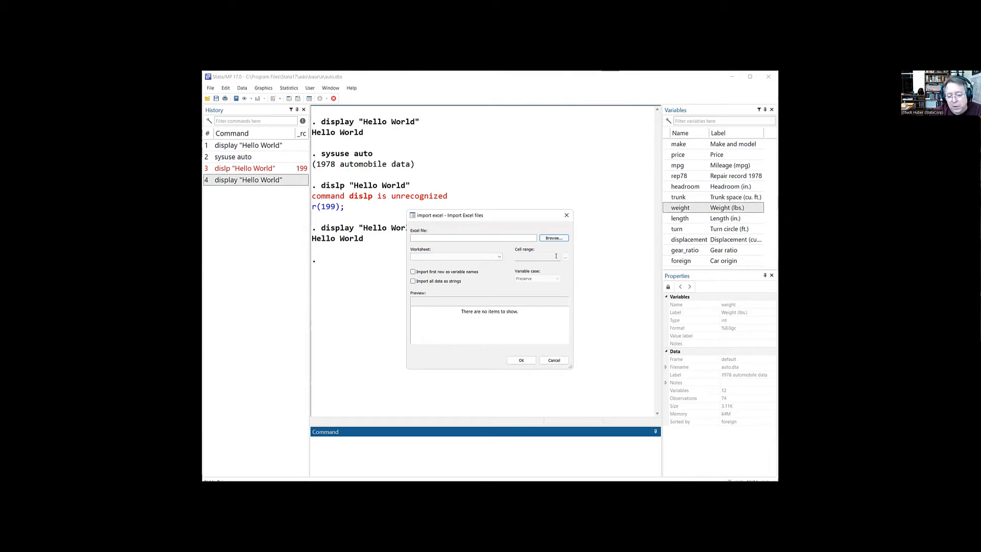
click(555, 360)
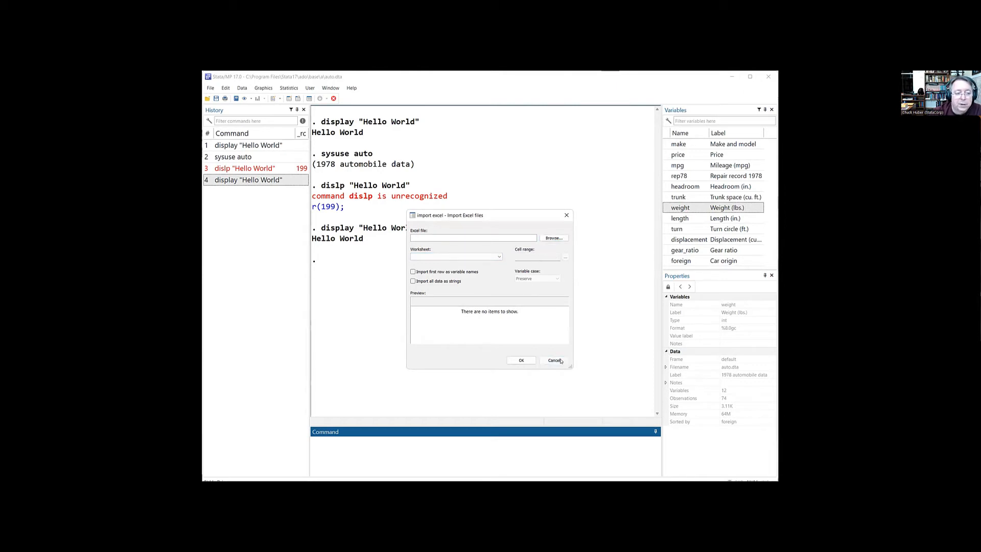
click(211, 88)
mouse_move(276, 193)
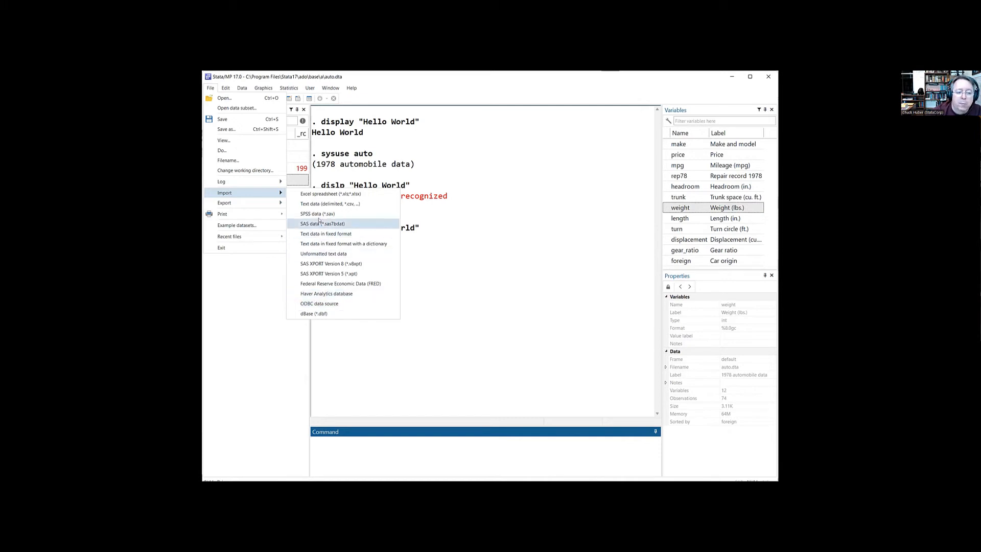
mouse_move(260, 203)
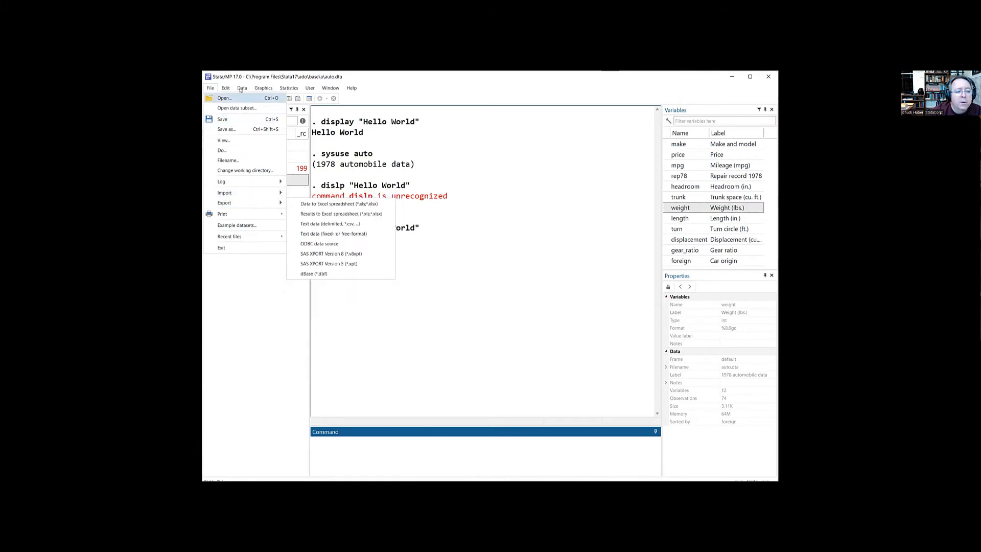
Try sizing a new matrix to 5 rows by 5 columns in the matrix input dialog, and close it without creating the matrix.
mouse_move(240, 90)
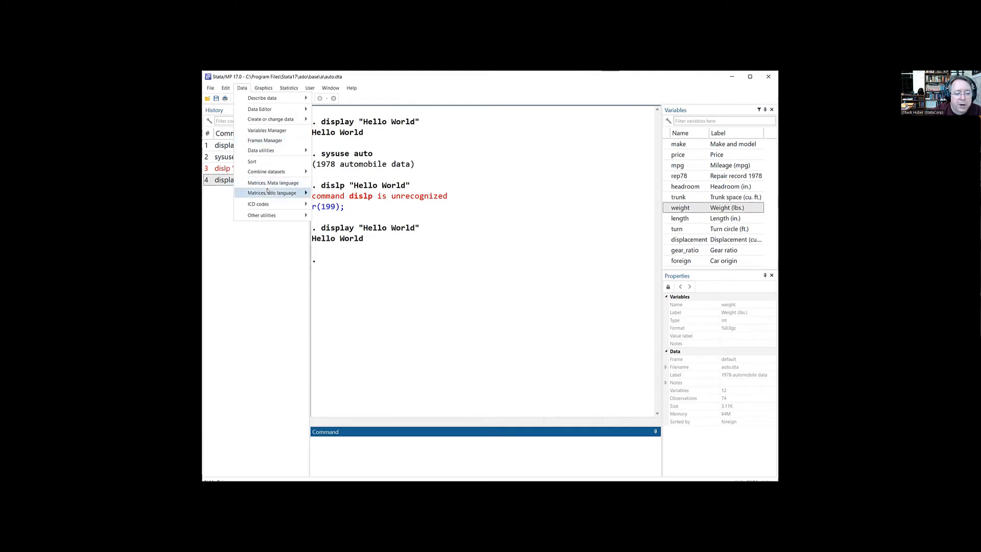
mouse_move(269, 193)
click(325, 193)
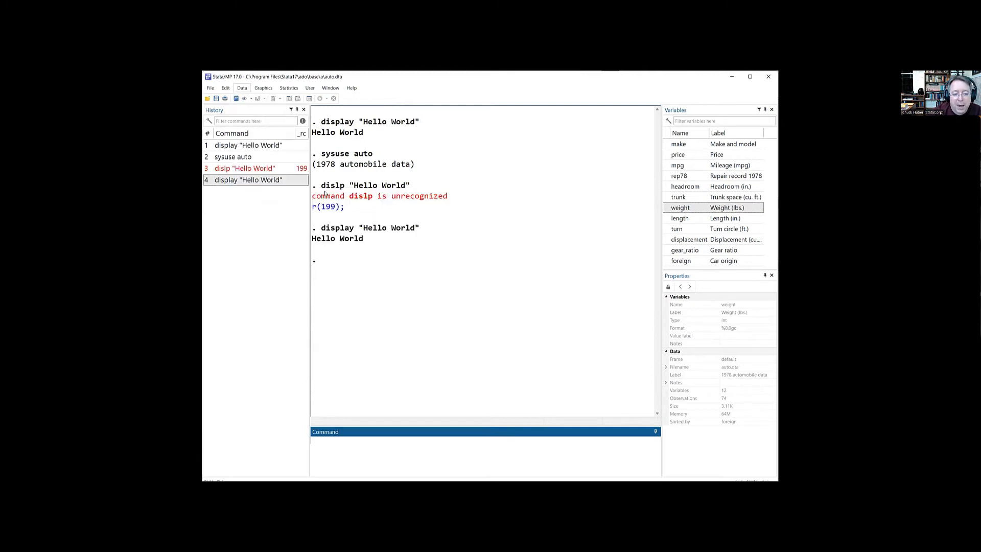
drag(435, 193, 474, 139)
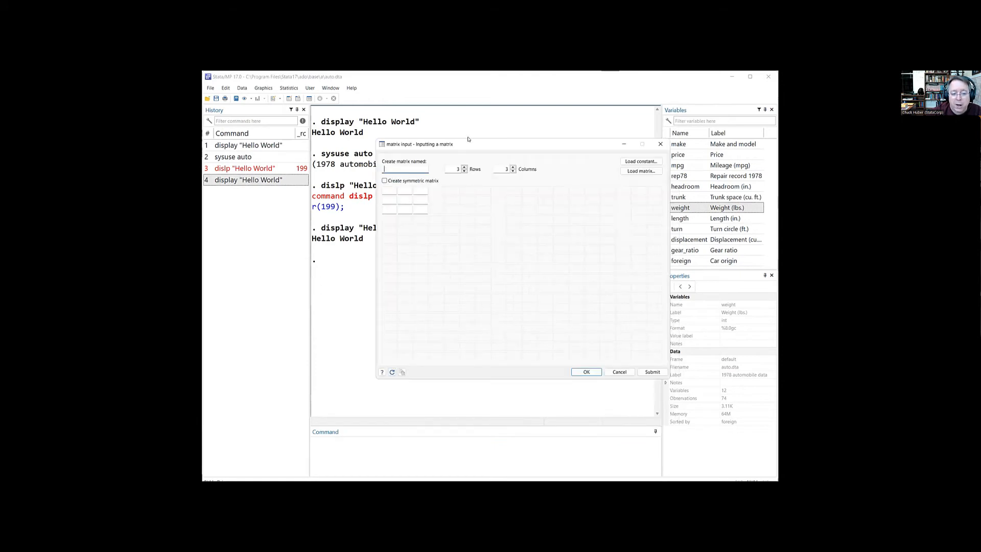
click(464, 167)
click(463, 167)
click(513, 168)
click(513, 167)
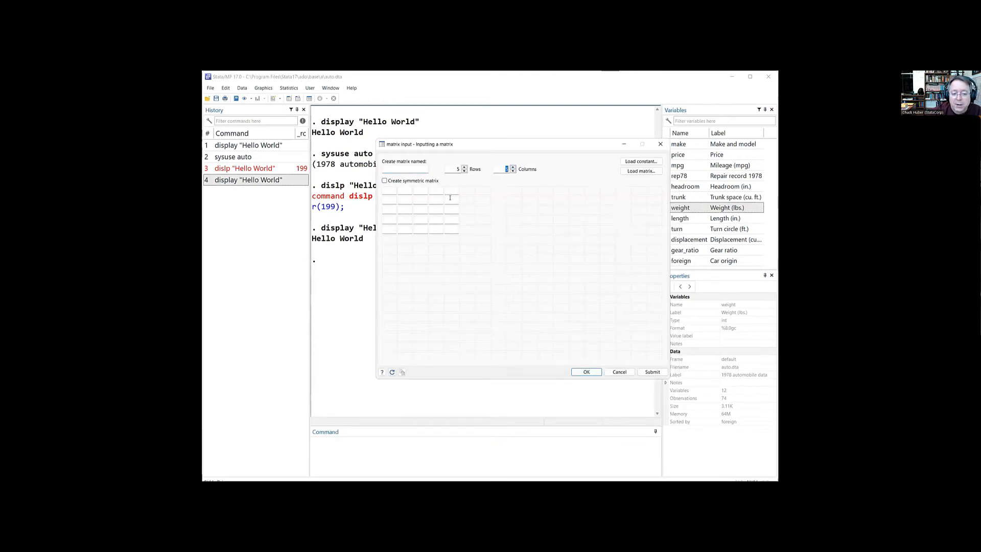
click(660, 144)
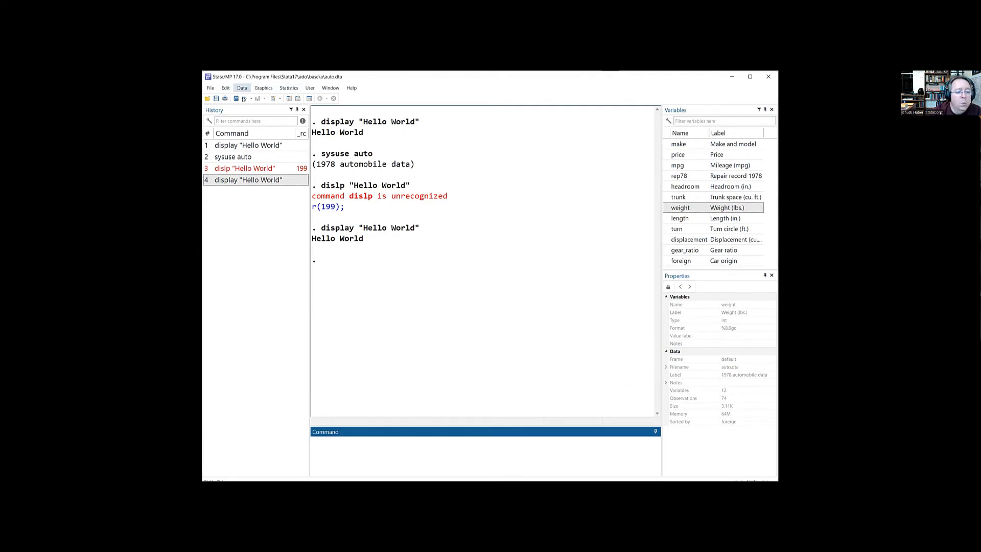
Look over the ICD code versions and the other data utilities that are offered.
click(241, 89)
mouse_move(244, 204)
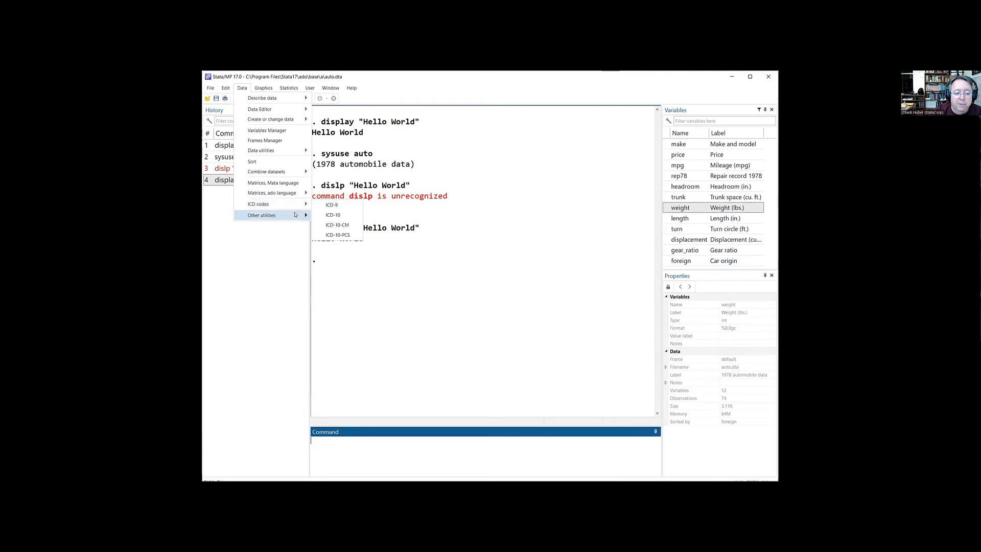
mouse_move(295, 215)
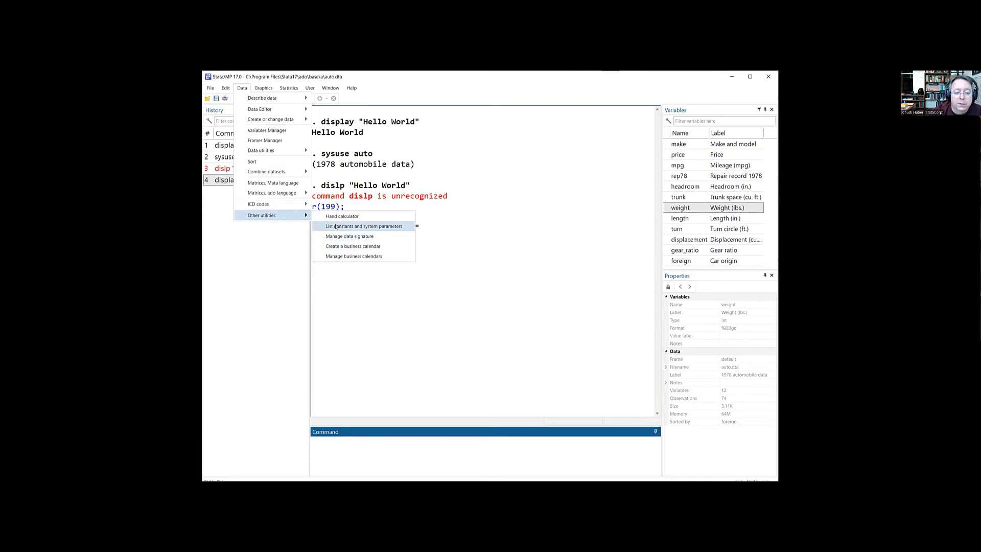
click(243, 89)
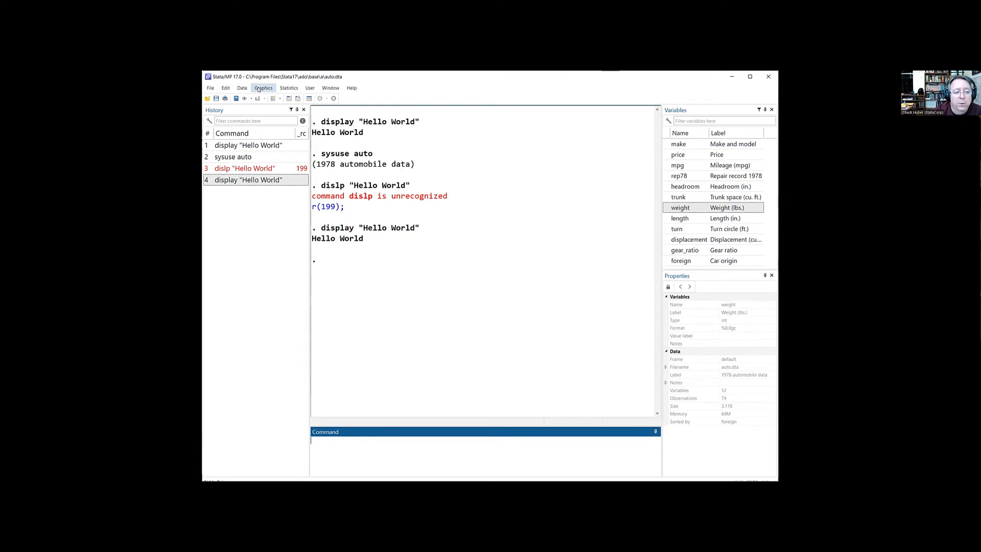
Open the bar chart dialog and step through its four types of data, returning to Graph of summary statistics.
click(258, 90)
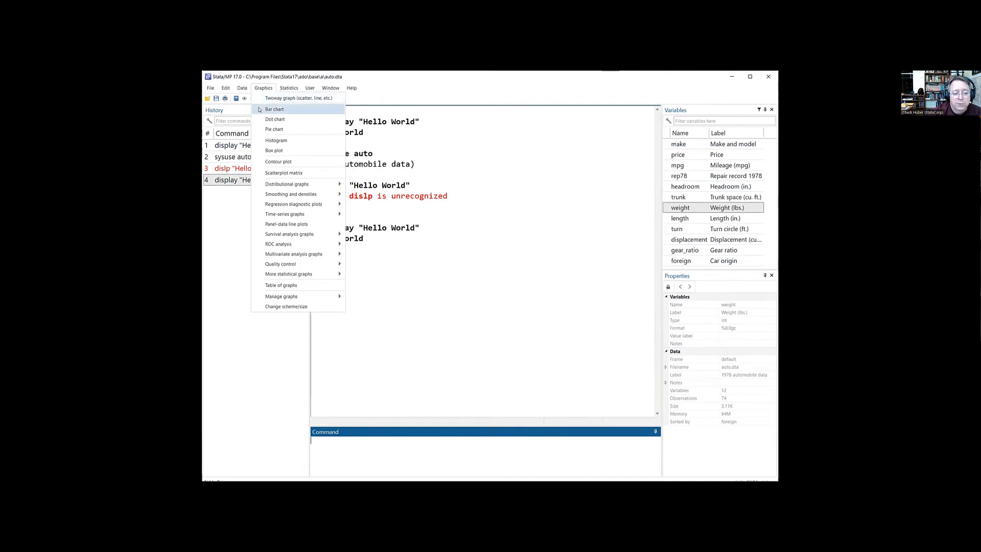
key(Escape)
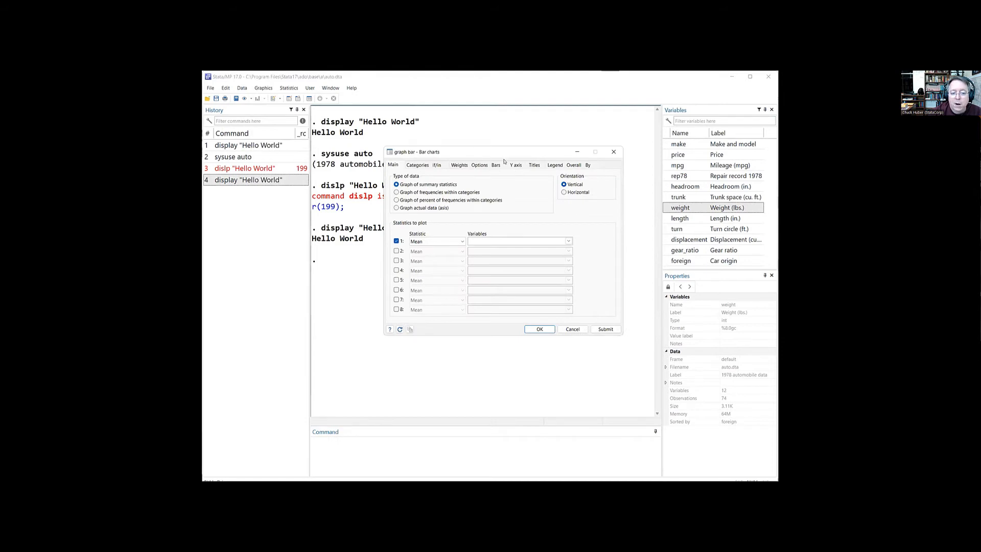
drag(506, 155, 504, 162)
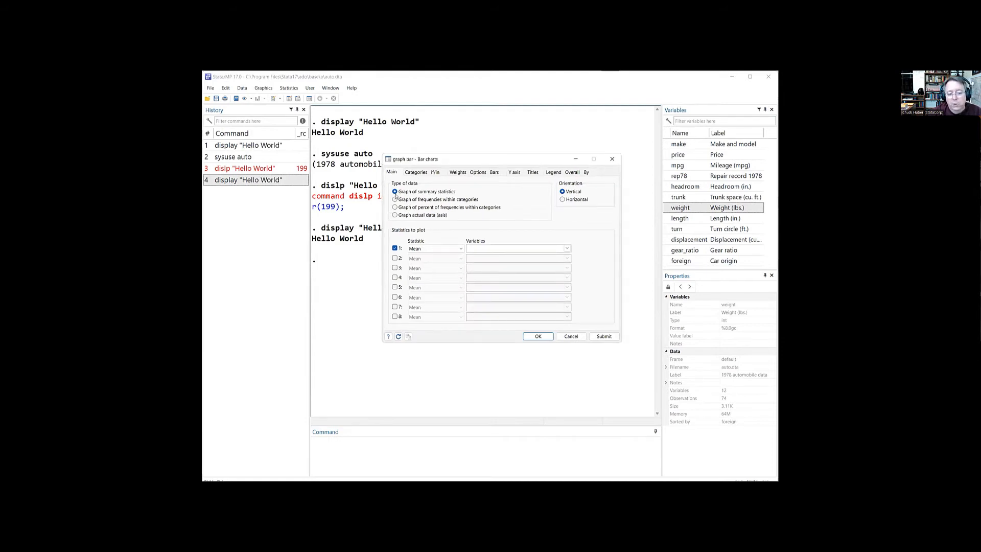
click(401, 199)
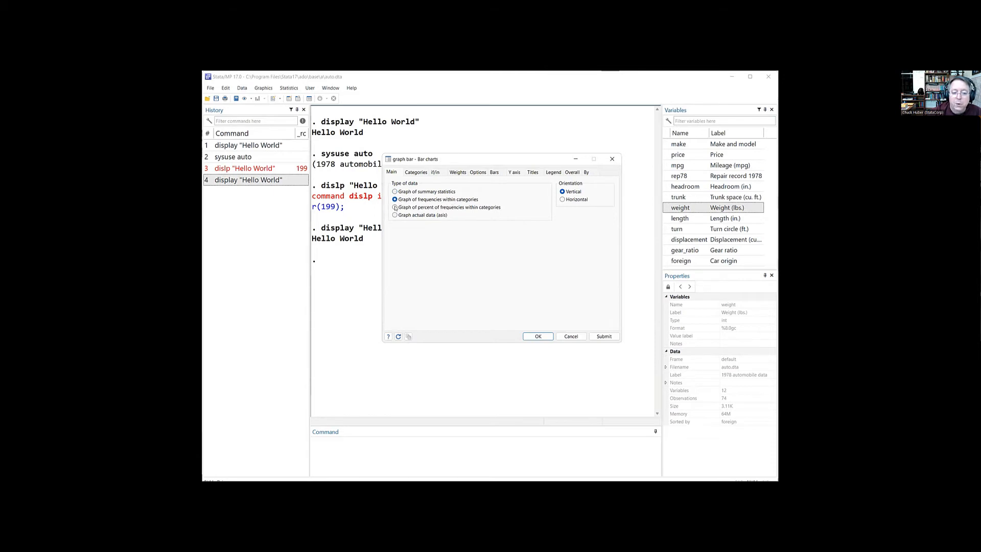
click(395, 207)
click(395, 215)
click(395, 191)
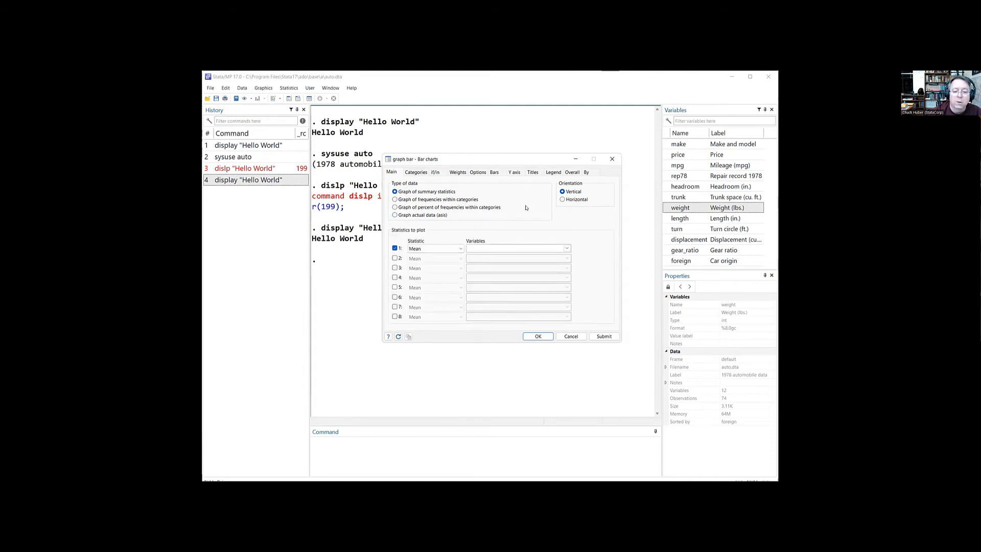
View the bar chart's statistic choices and category grouping options, and close the dialog without creating a graph.
click(462, 249)
click(459, 254)
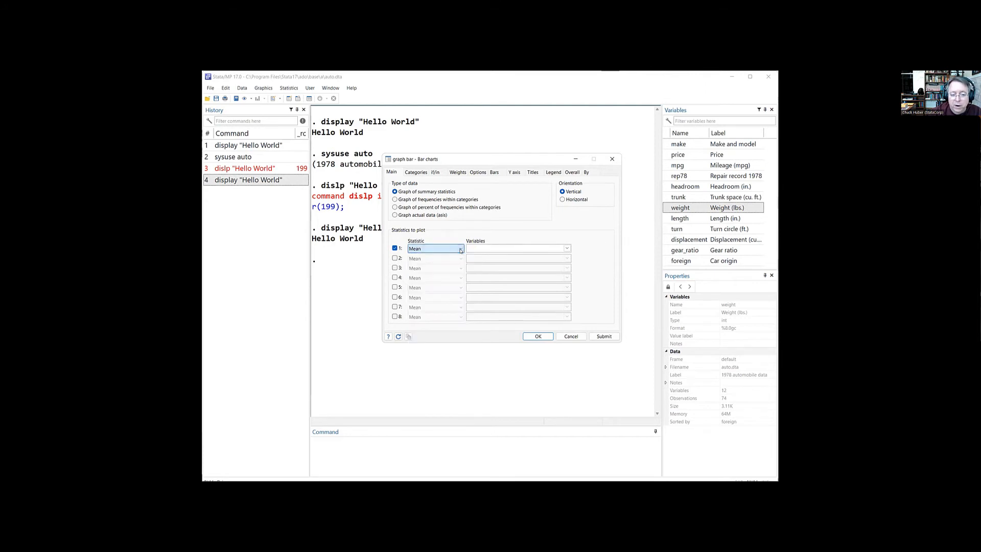
click(416, 173)
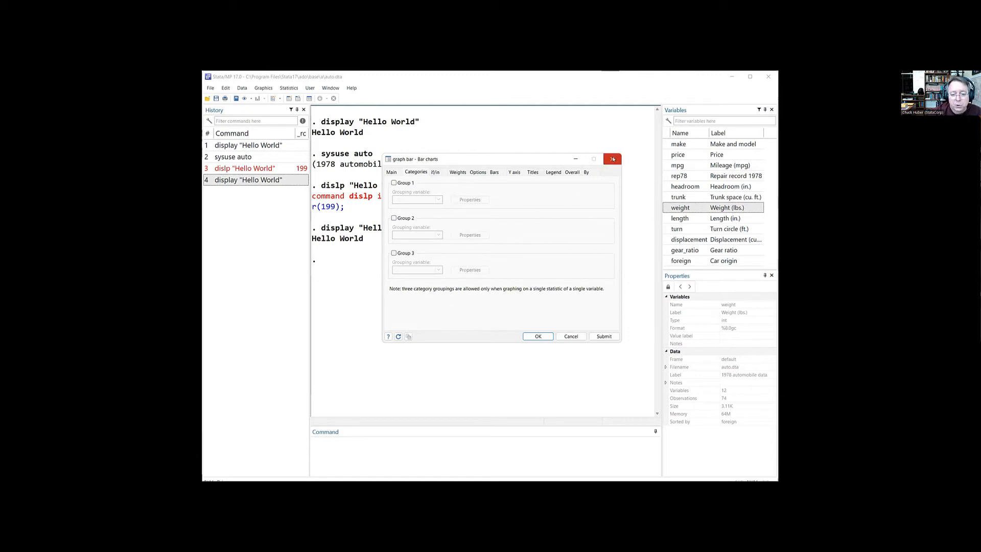
click(612, 159)
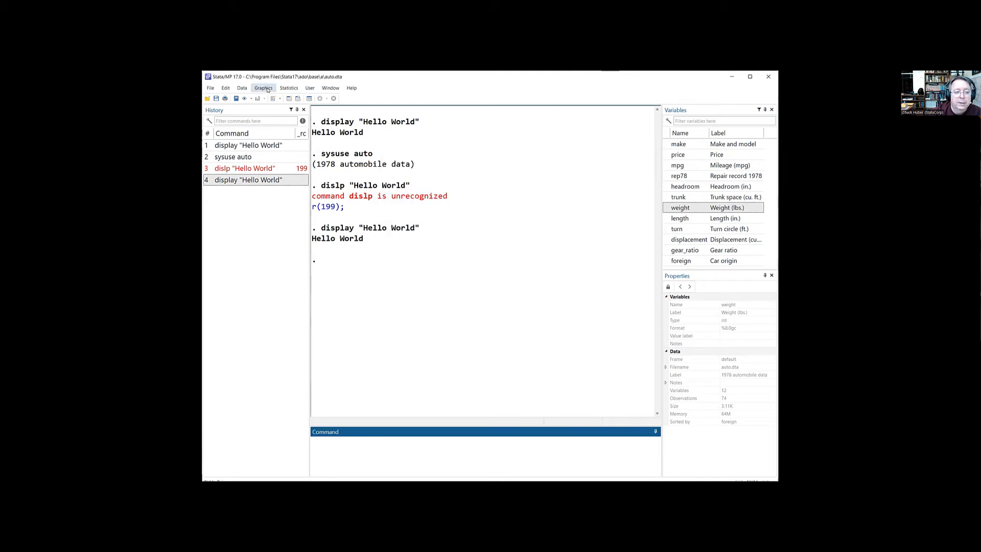
Look over the distributional, smoothing, time-series and other statistical graph types, and view the twoway graph dialog.
click(265, 88)
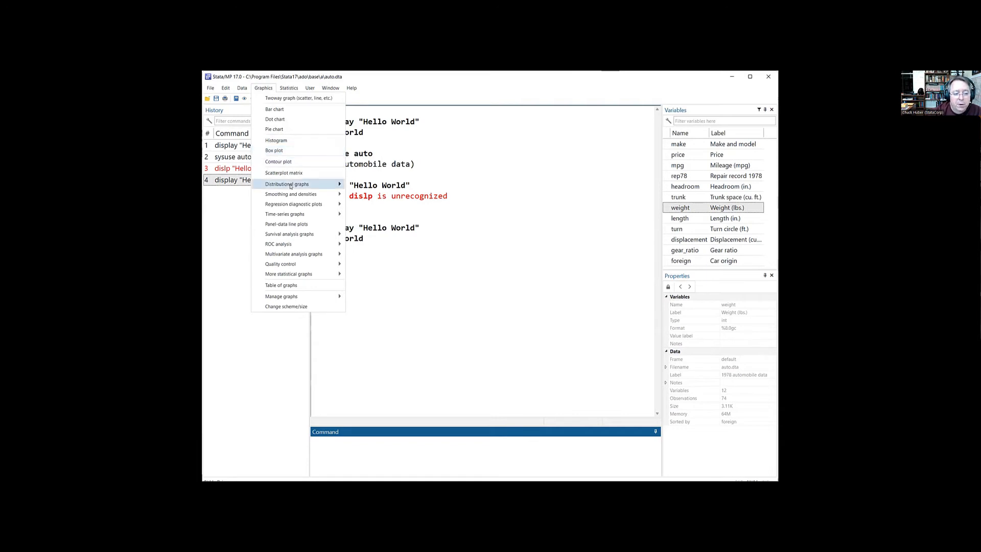
mouse_move(290, 186)
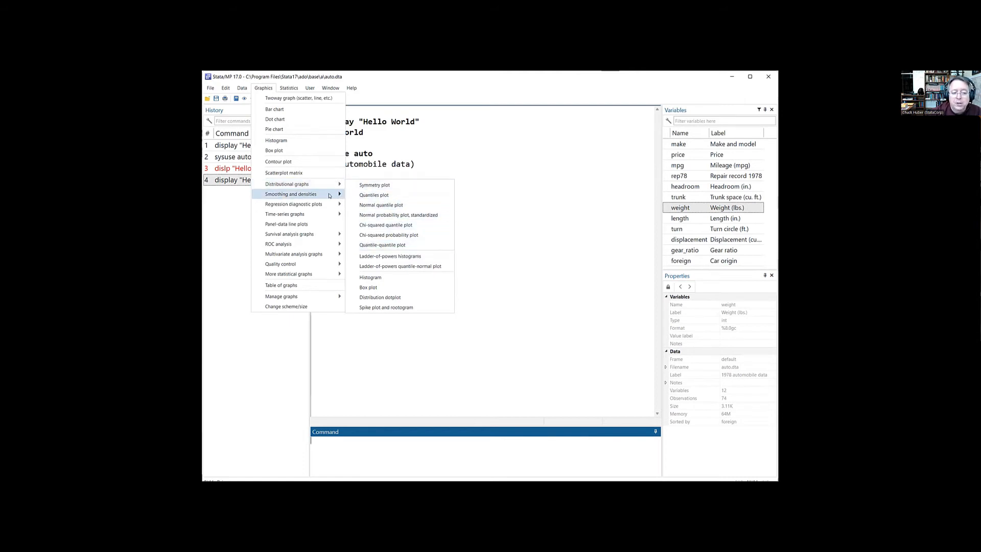
mouse_move(329, 196)
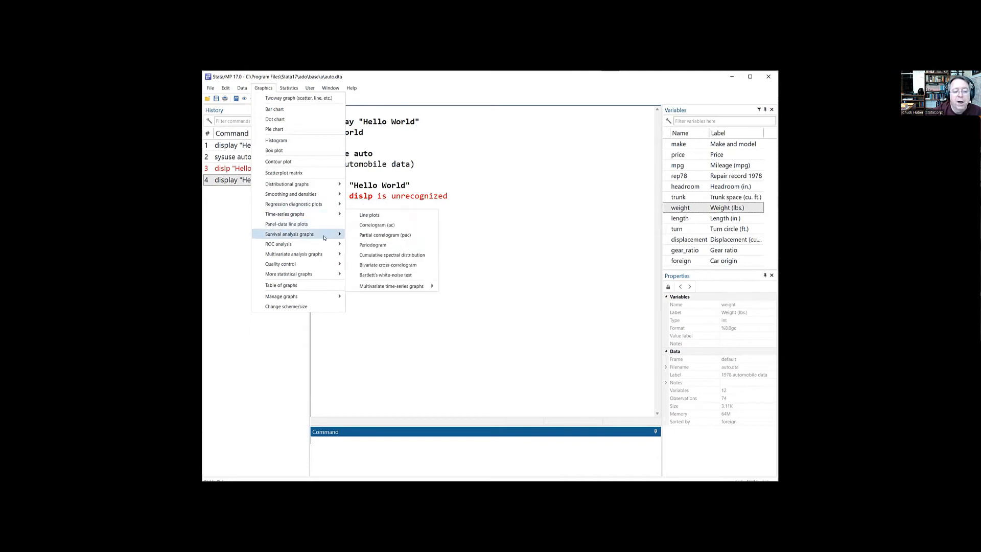
mouse_move(322, 255)
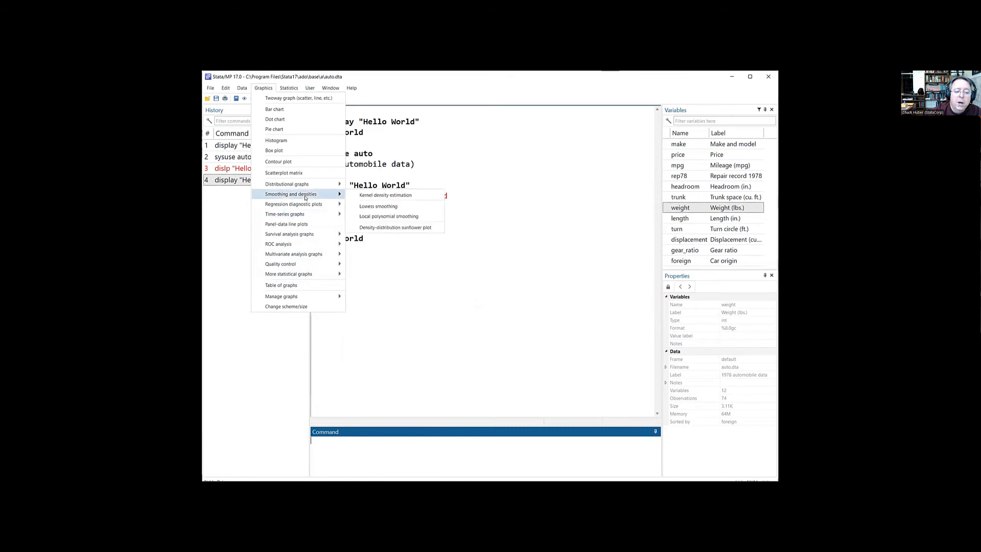
click(273, 99)
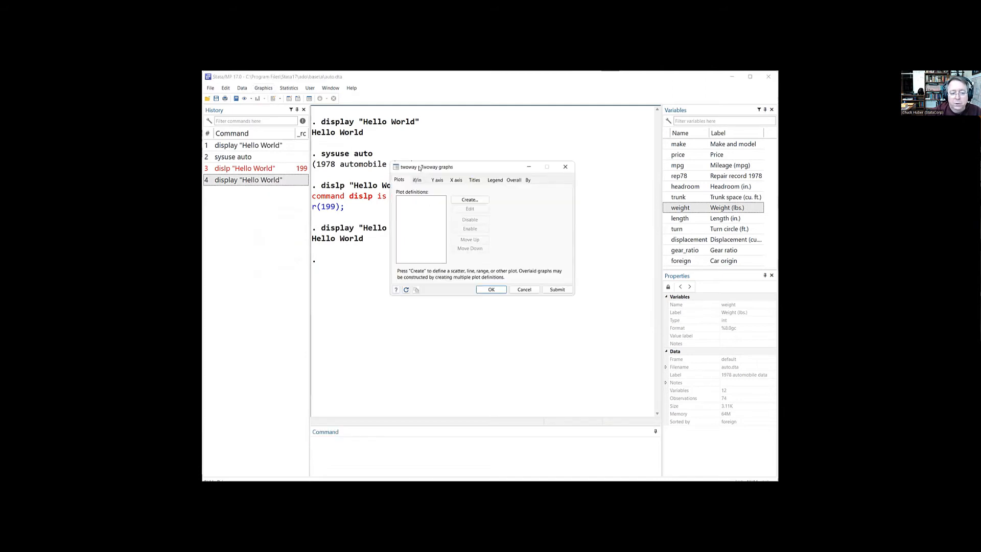
Clear the Results window by running the cls command.
click(437, 448)
text(cls)
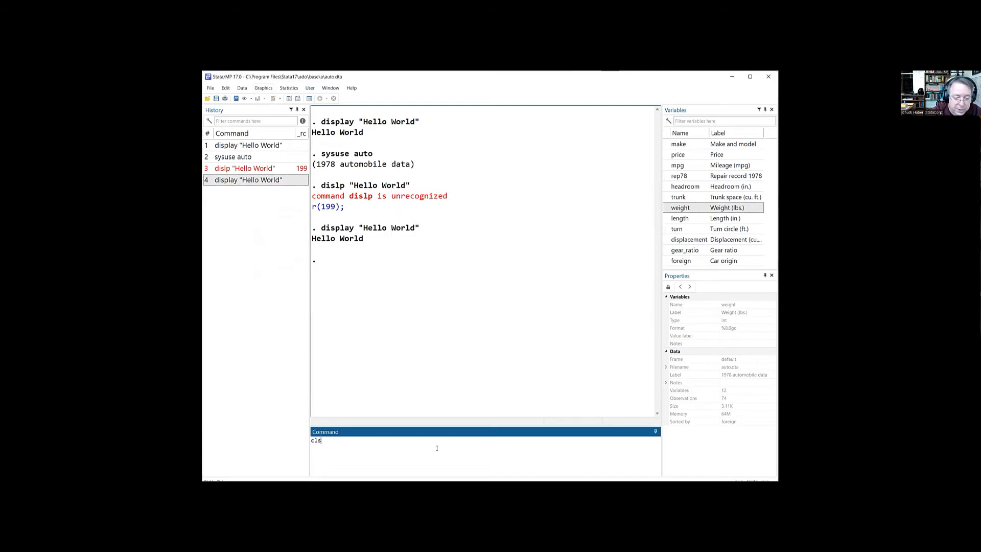
key(Return)
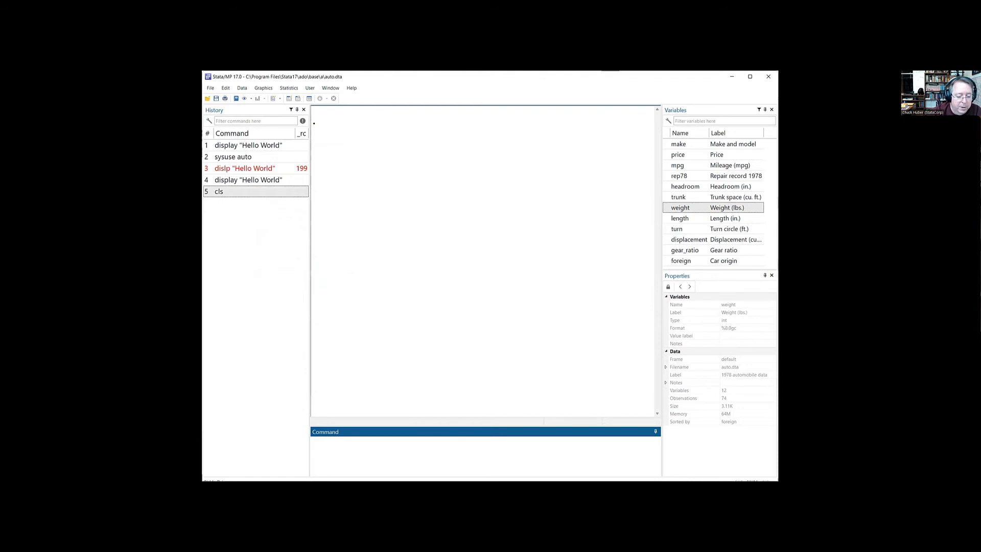
Create a basic twoway scatterplot with mpg as the Y variable and weight as the X variable, and draw the graph.
click(538, 128)
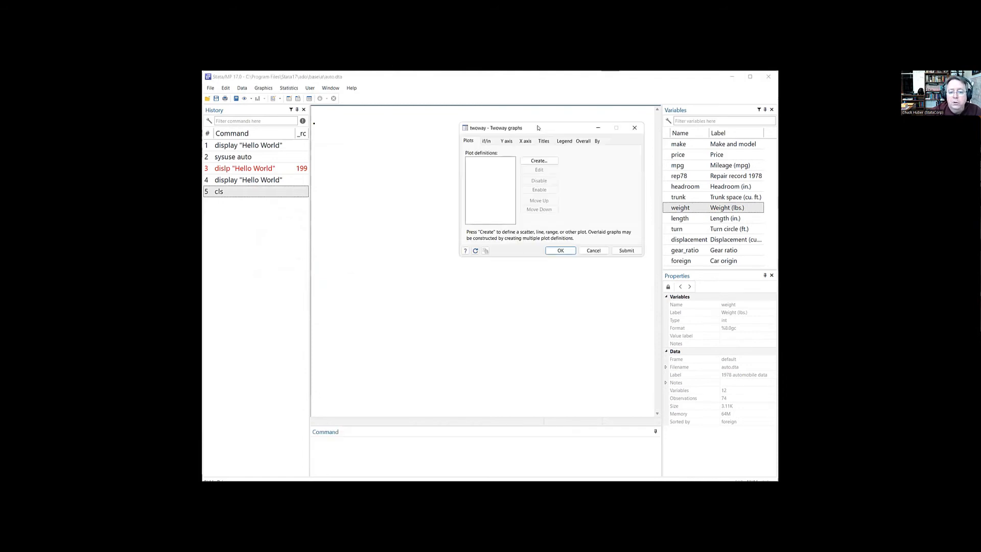
drag(538, 127, 536, 122)
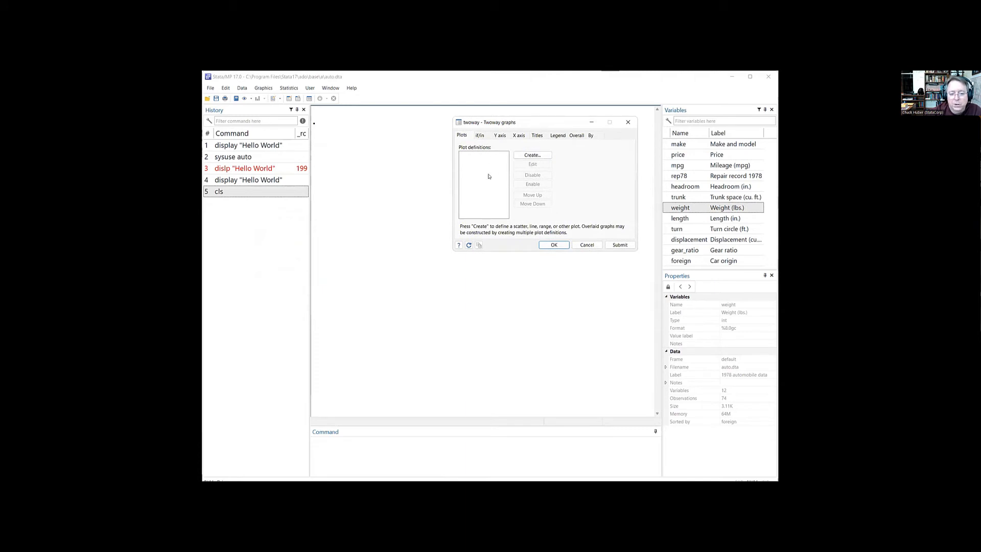
click(538, 155)
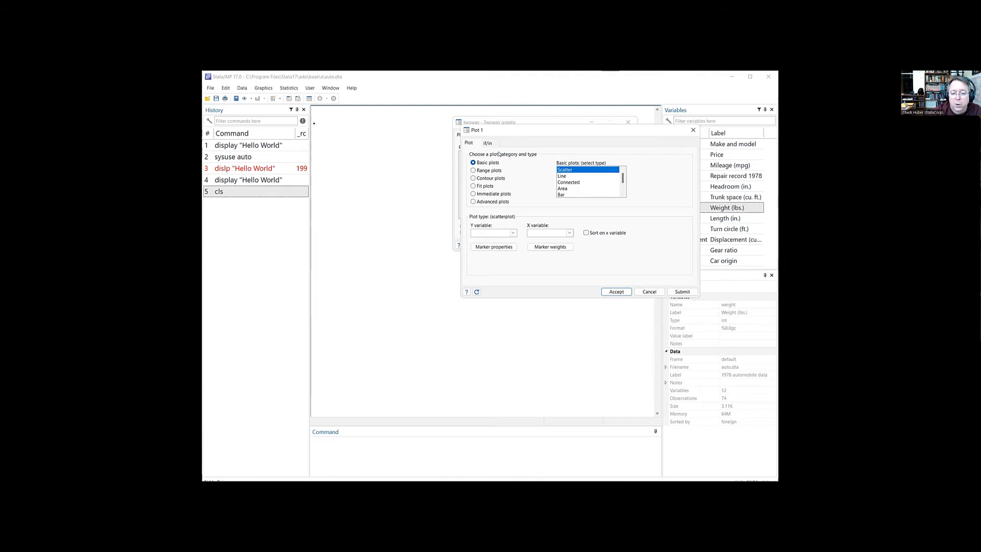
drag(498, 131, 494, 127)
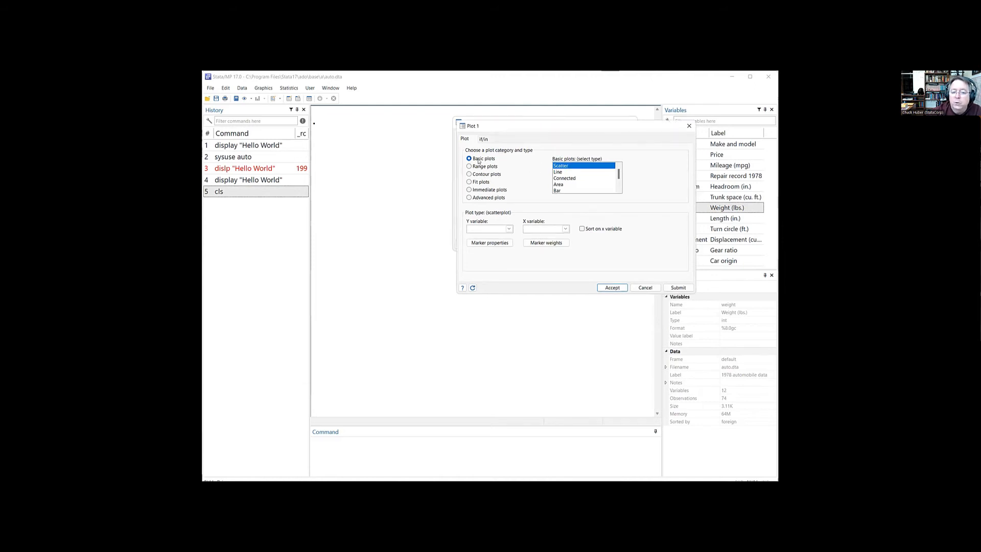
click(565, 229)
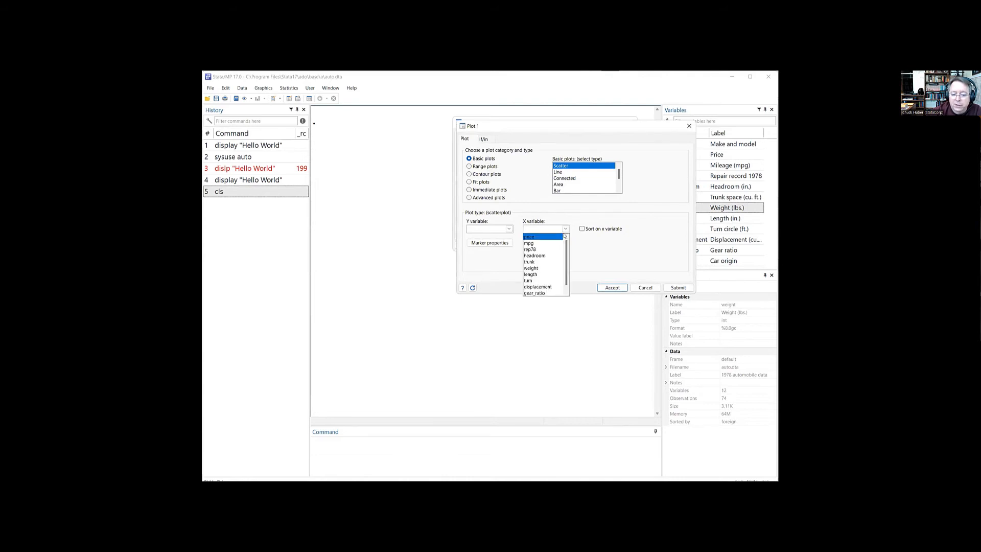
click(546, 267)
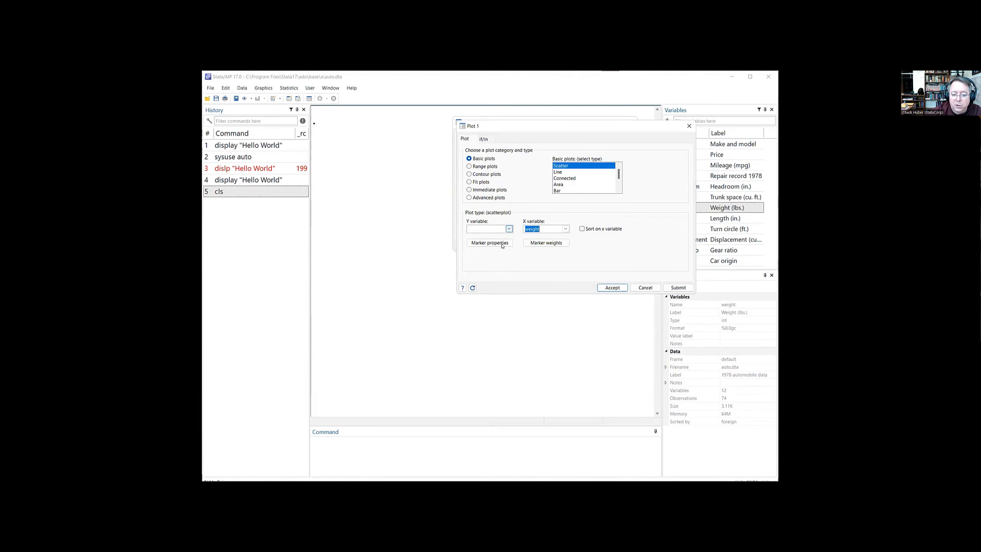
click(502, 244)
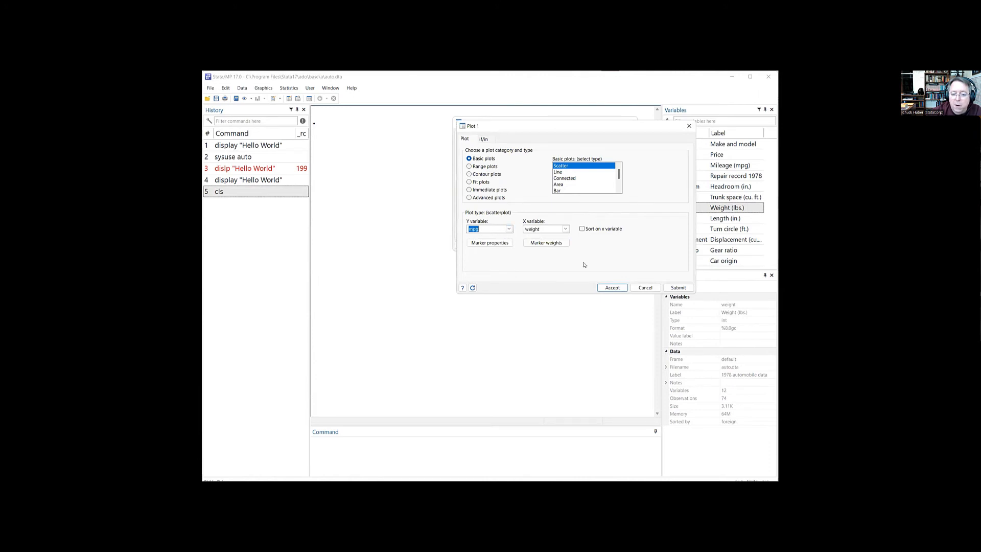
click(611, 289)
click(625, 246)
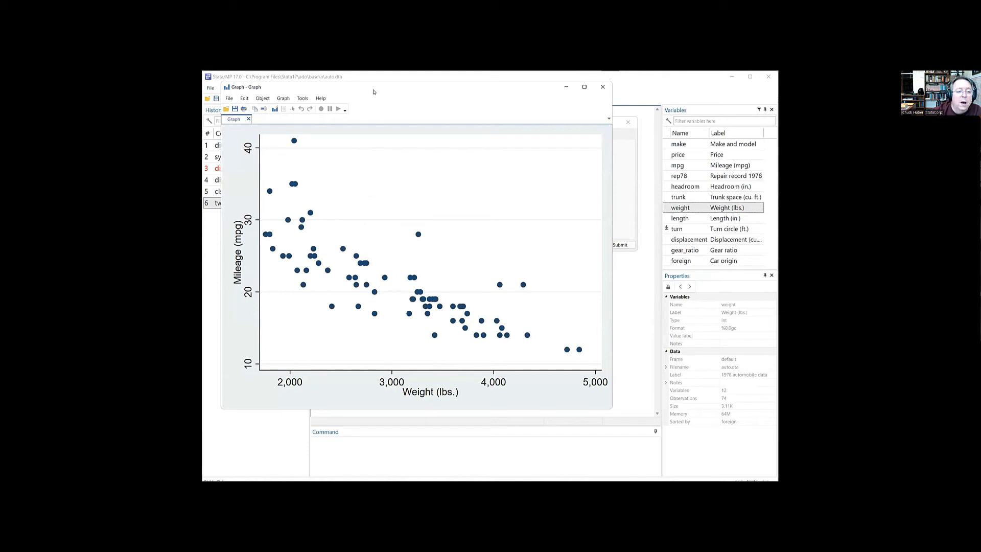
Overlay a second plot, a Linear prediction w/CI fit of mpg on weight, and redraw the graph.
drag(624, 121, 612, 123)
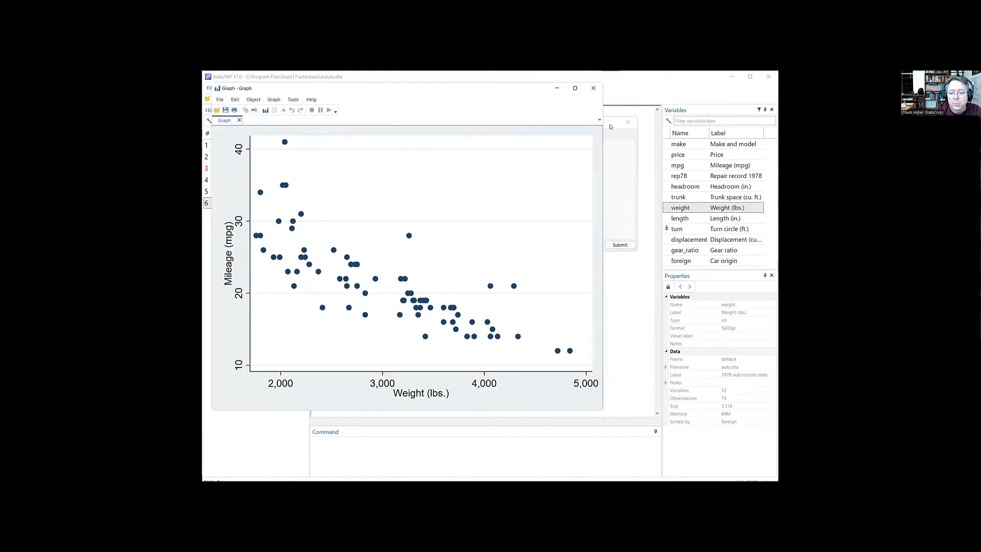
click(609, 135)
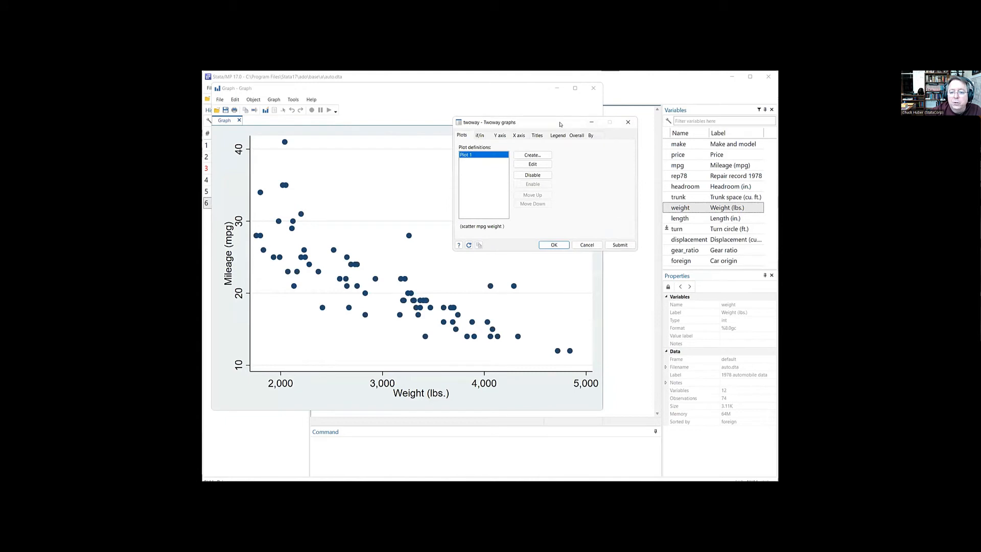
drag(559, 124, 696, 121)
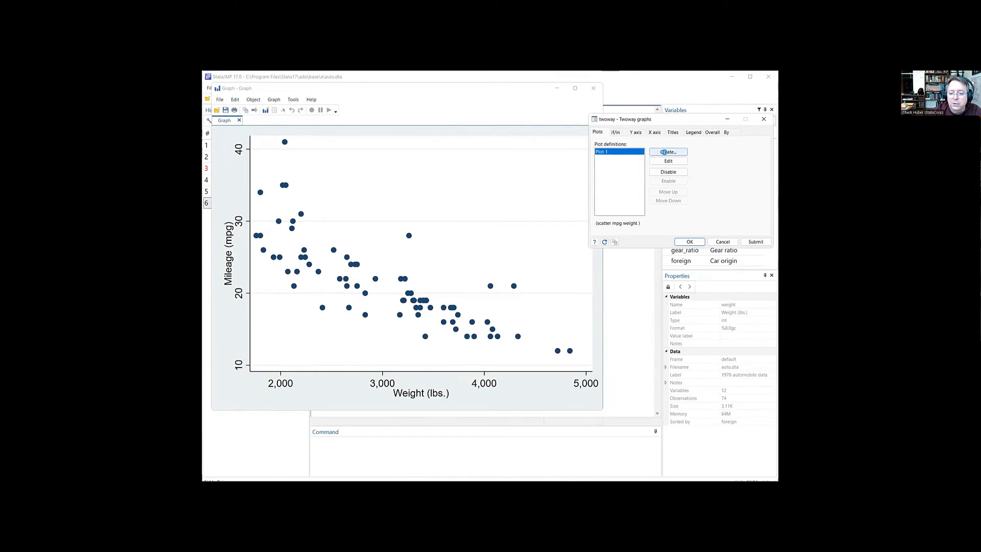
click(663, 152)
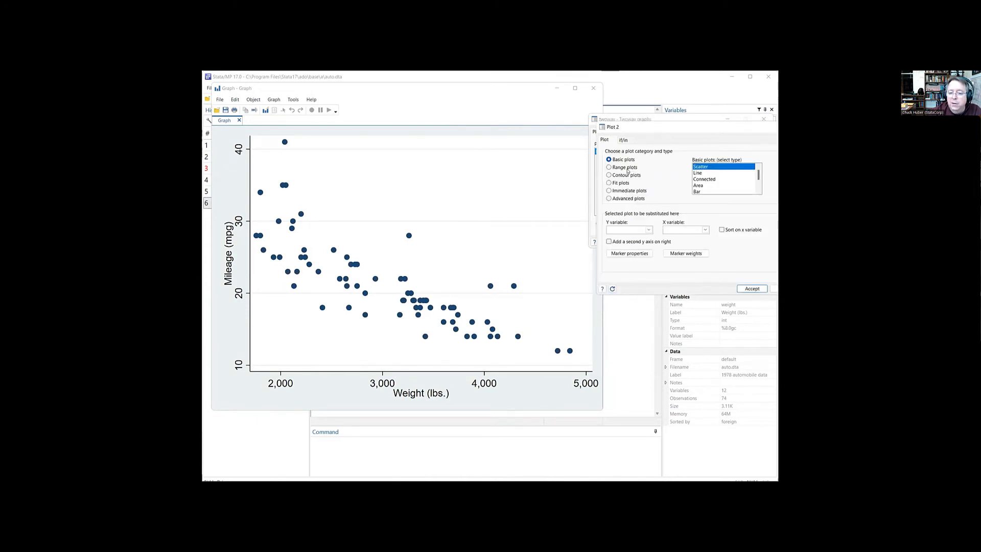
click(618, 184)
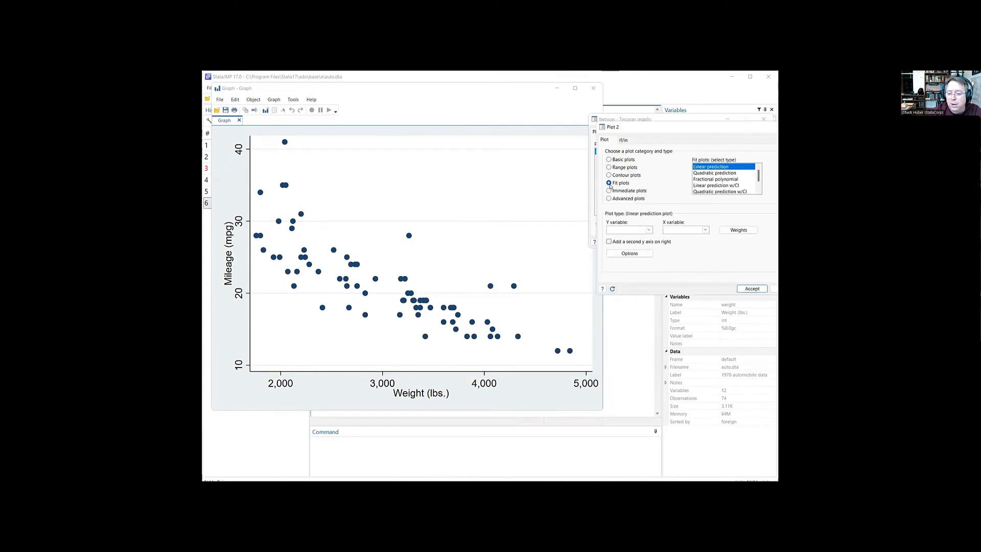
click(711, 185)
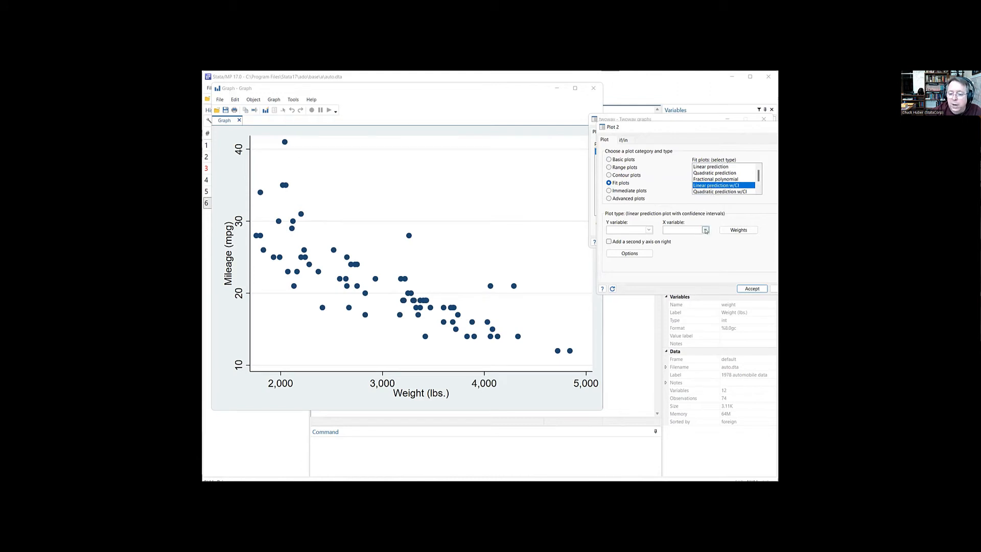
click(640, 243)
click(752, 289)
click(756, 242)
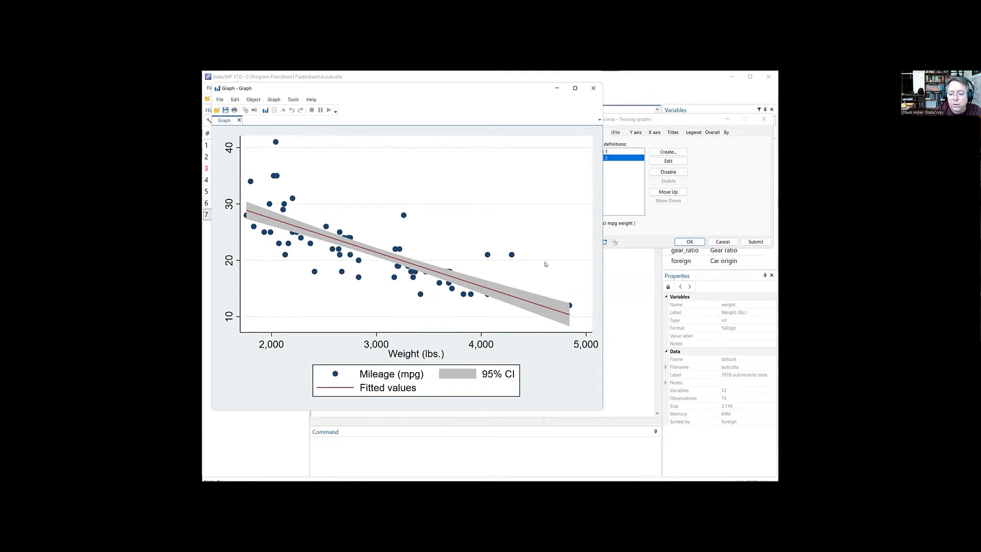
Start a third plot definition and look through the basic, range, contour and fit plot types.
click(725, 162)
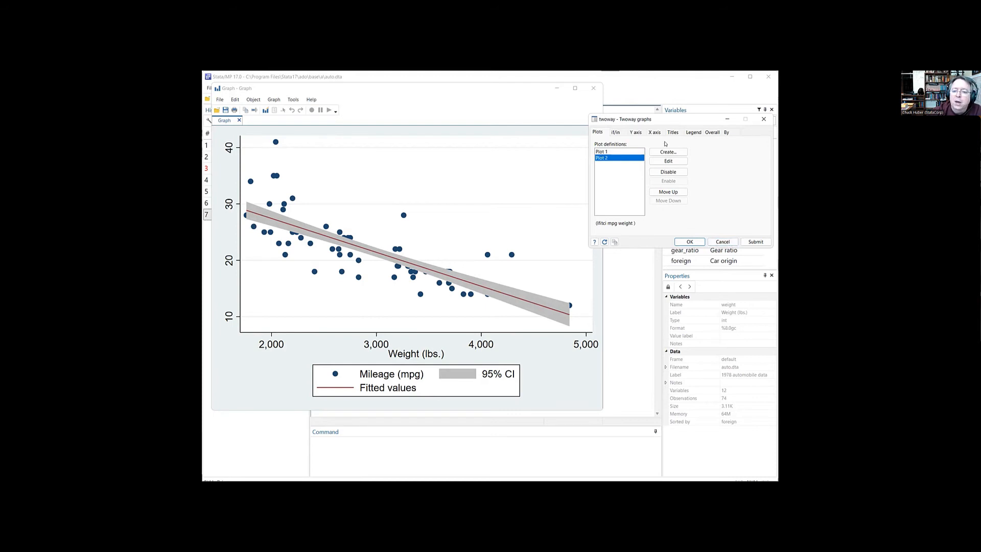
click(662, 152)
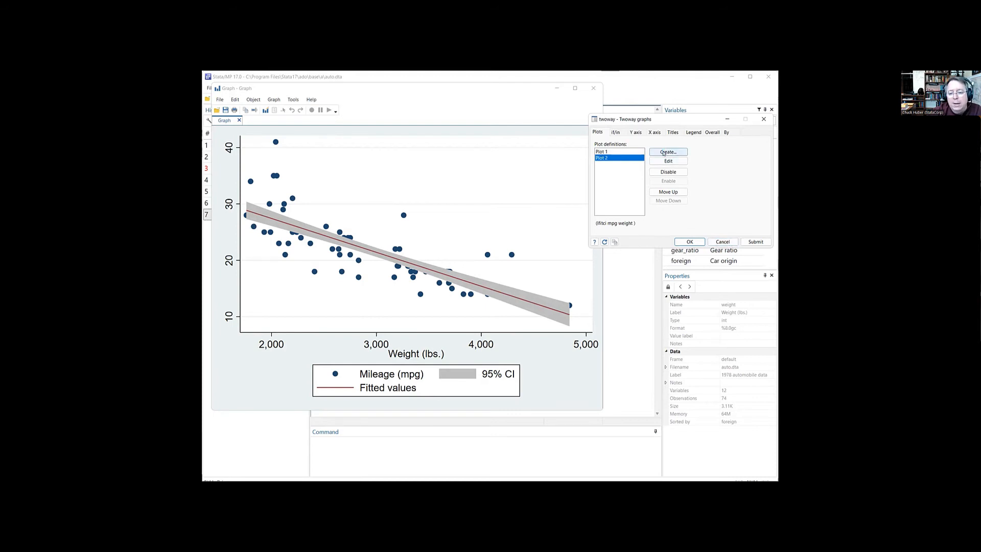
click(705, 179)
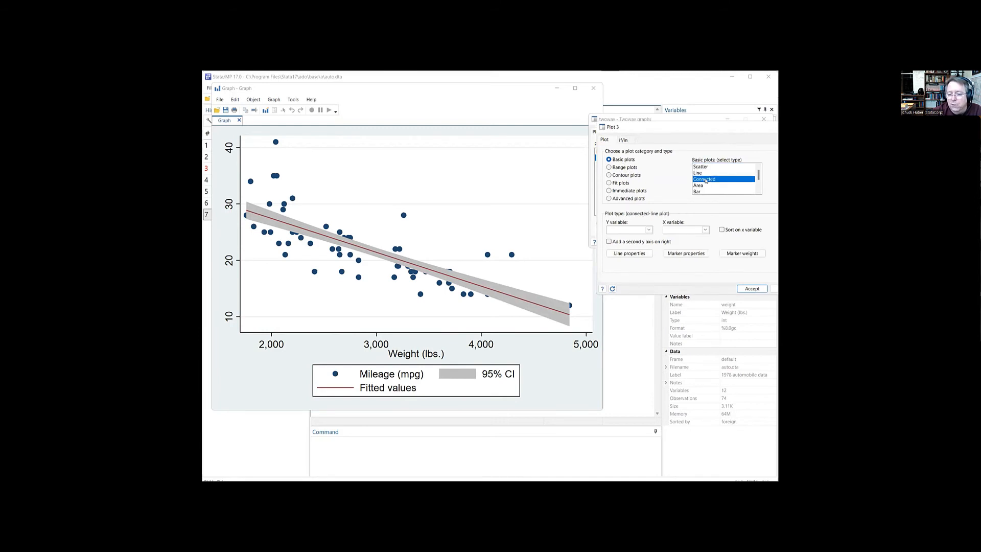
scroll(705, 181, down, 1)
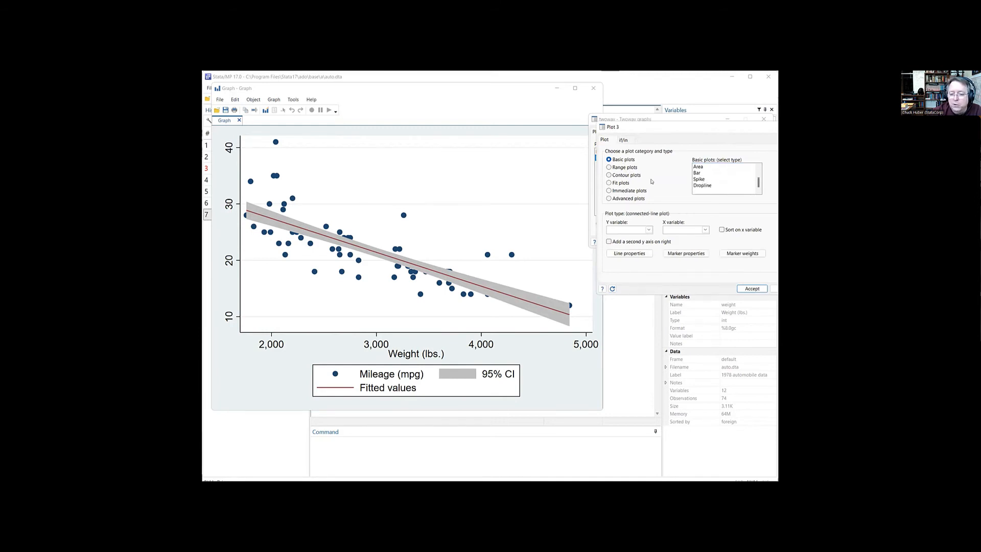
click(622, 169)
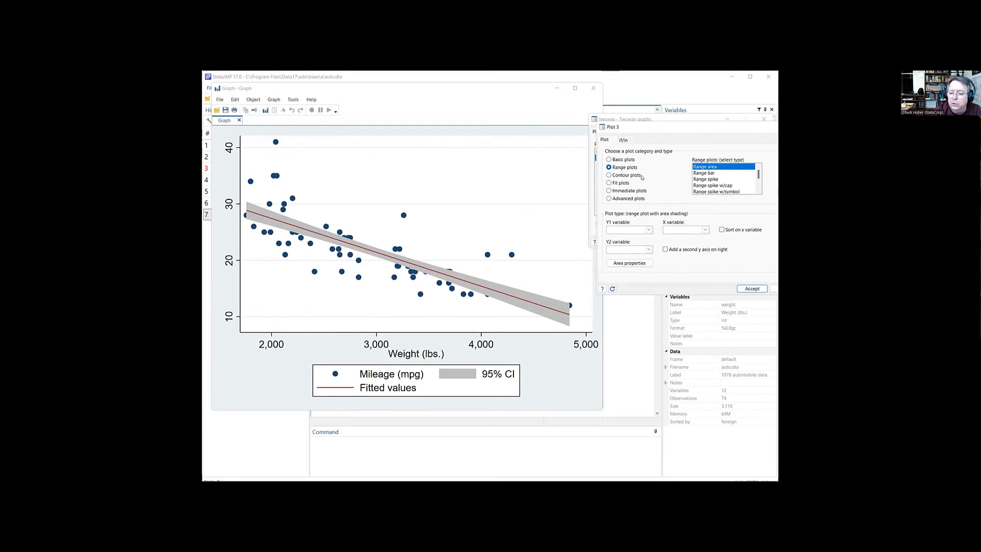
scroll(713, 177, down, 1)
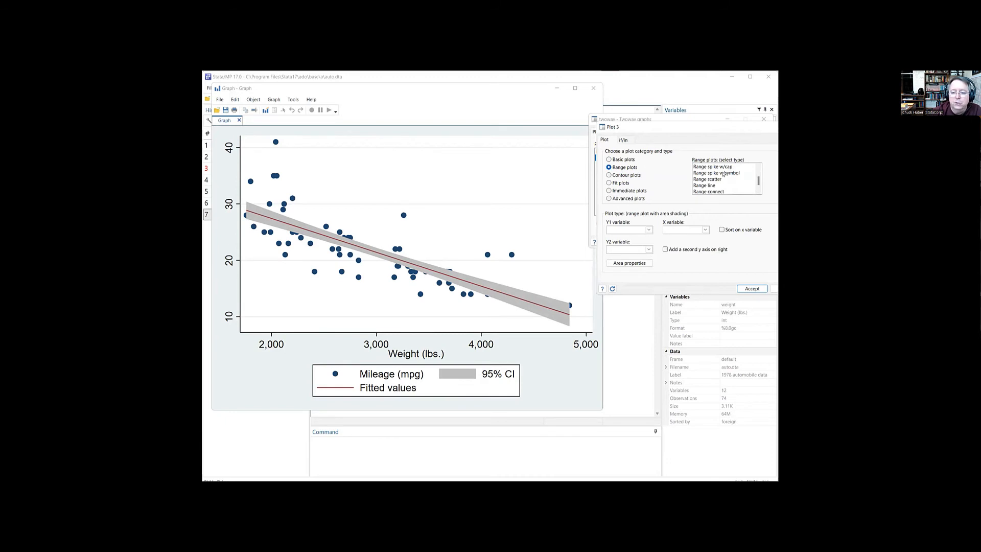
click(627, 176)
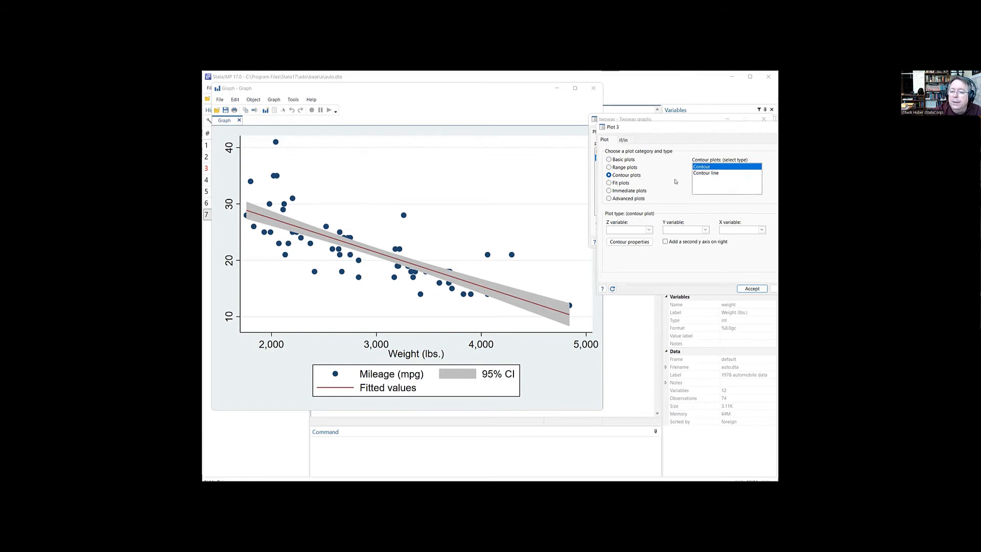
click(620, 183)
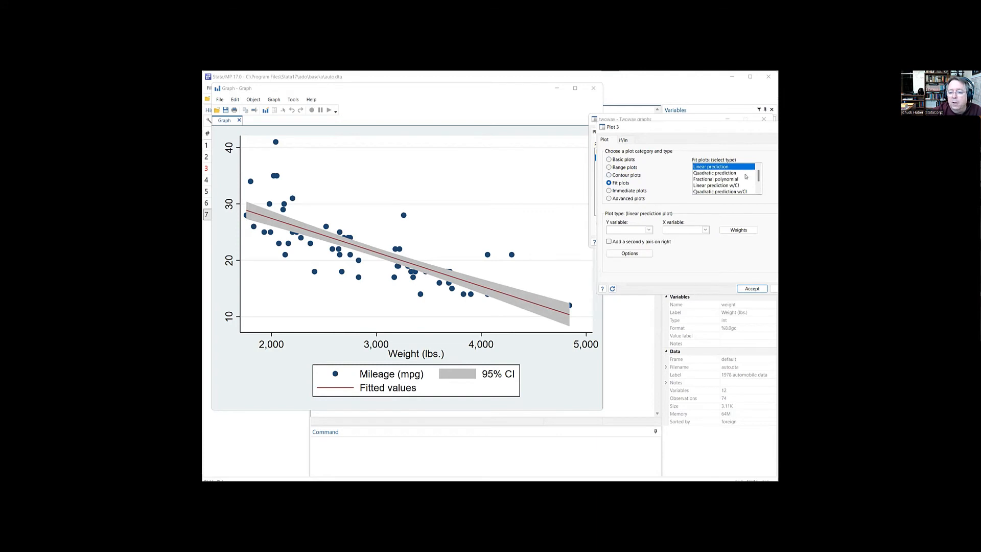
drag(759, 174, 758, 180)
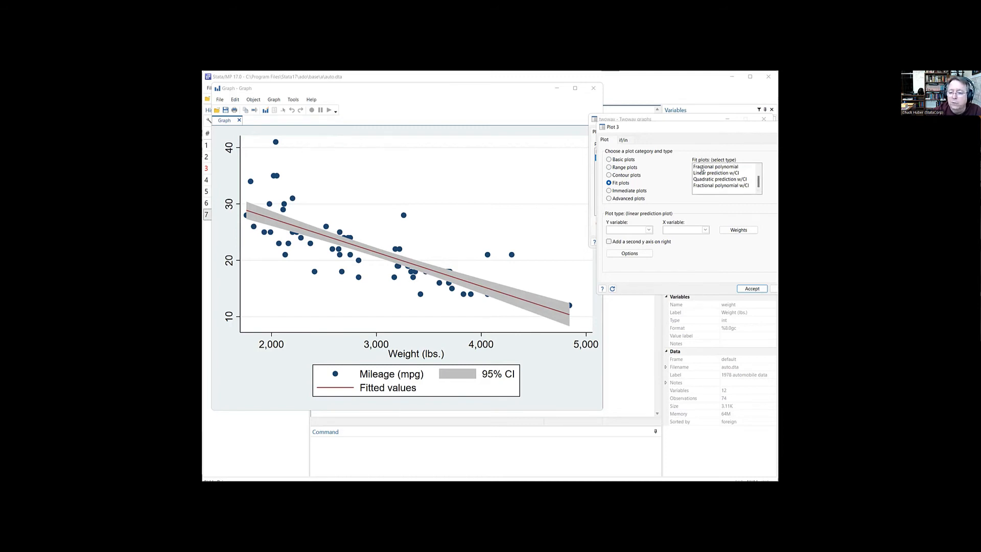
Look through the immediate and advanced plot types, viewing the options for Kernel density and Function.
click(618, 191)
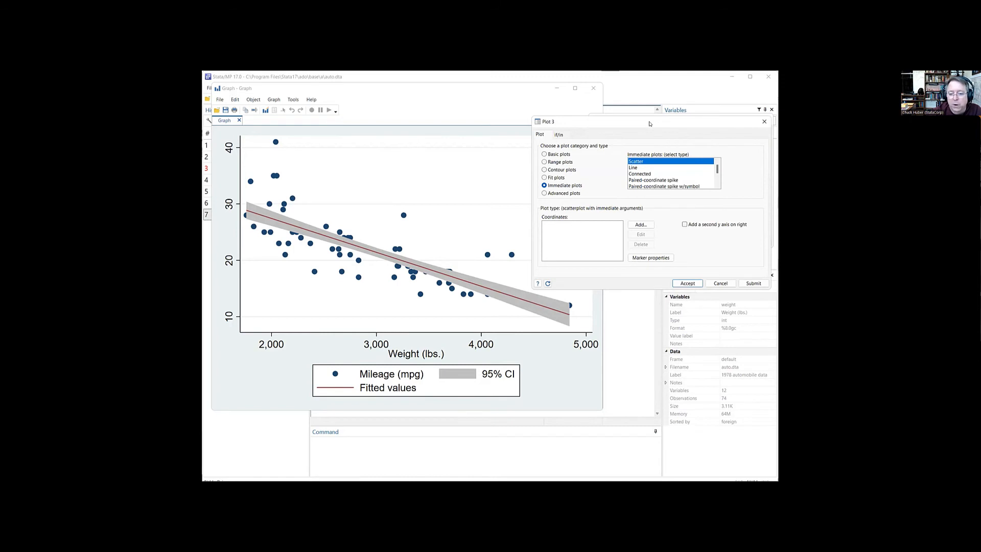
click(565, 193)
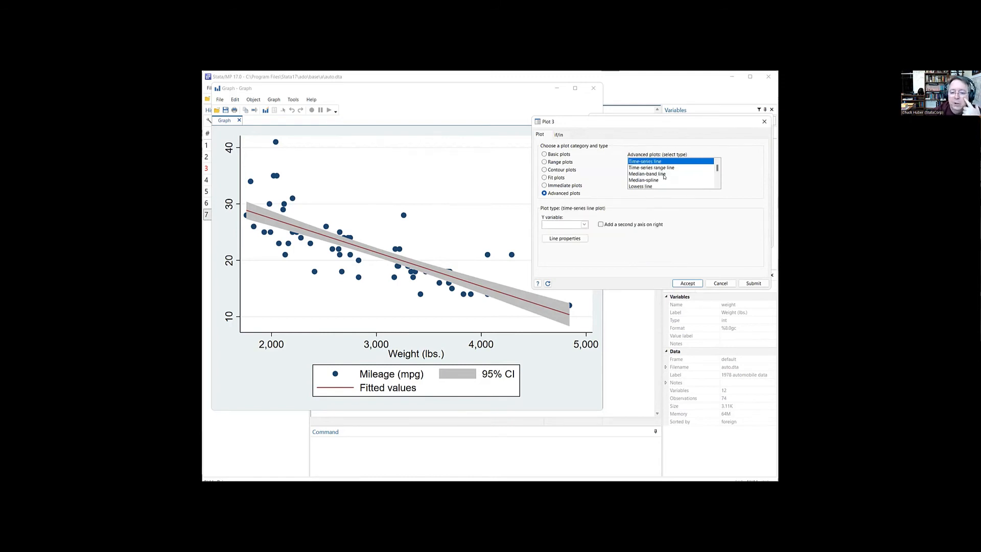
scroll(665, 175, down, 1)
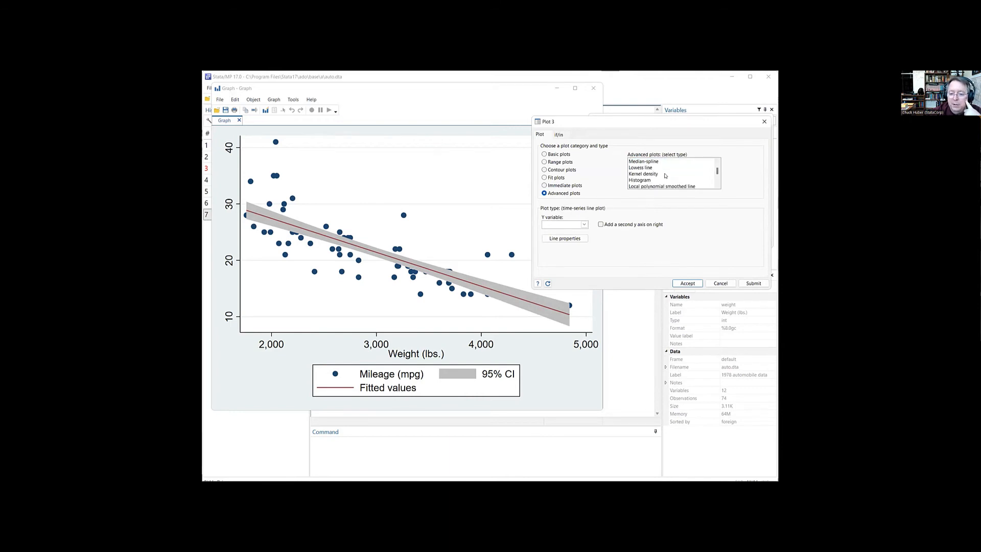
click(664, 174)
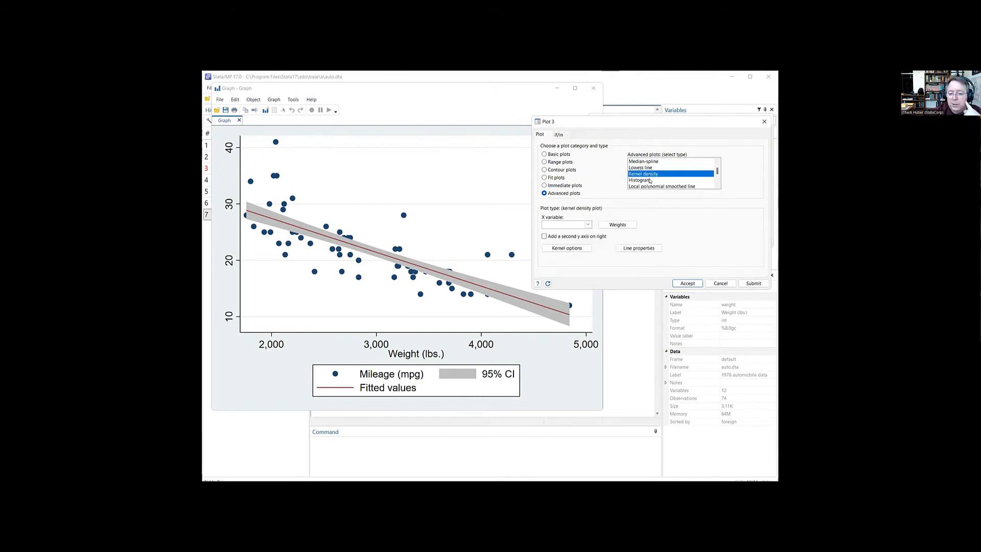
scroll(651, 178, down, 1)
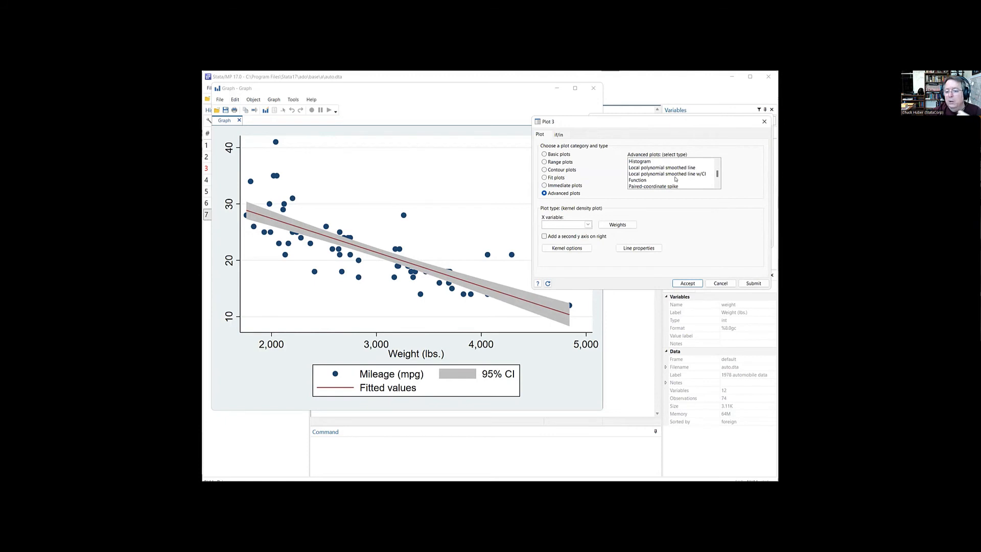
click(648, 180)
scroll(654, 181, down, 1)
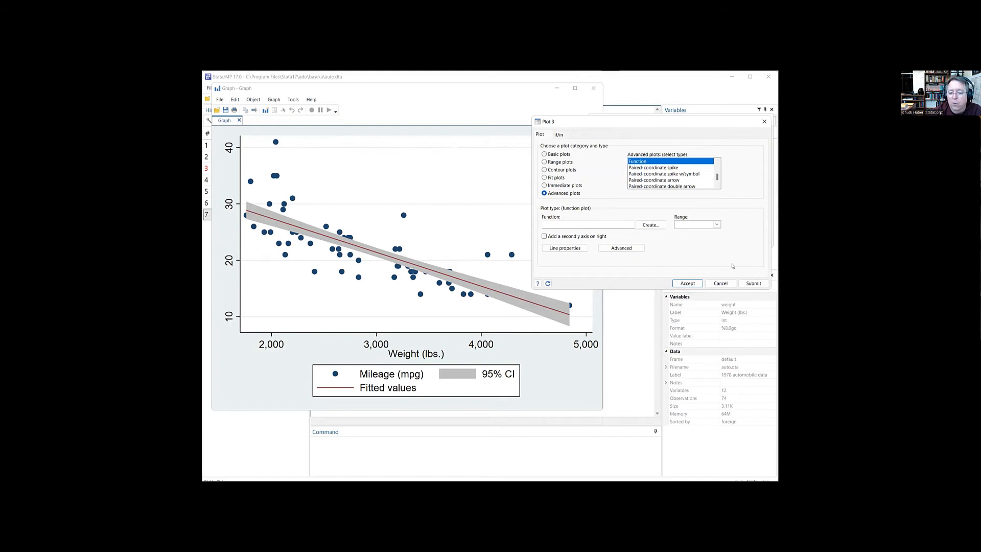
Cancel the third plot definition, and close the twoway dialog and the graph window.
click(726, 283)
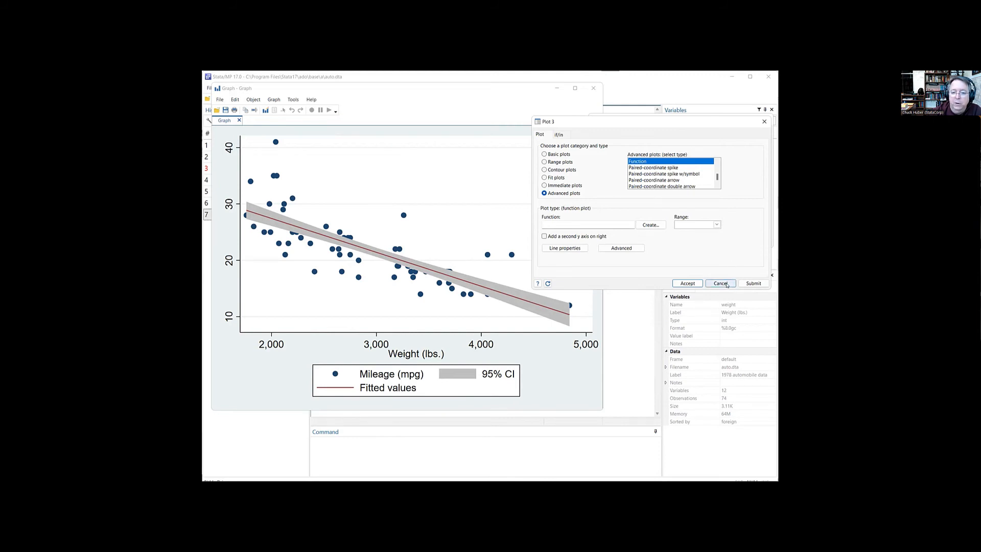
click(763, 119)
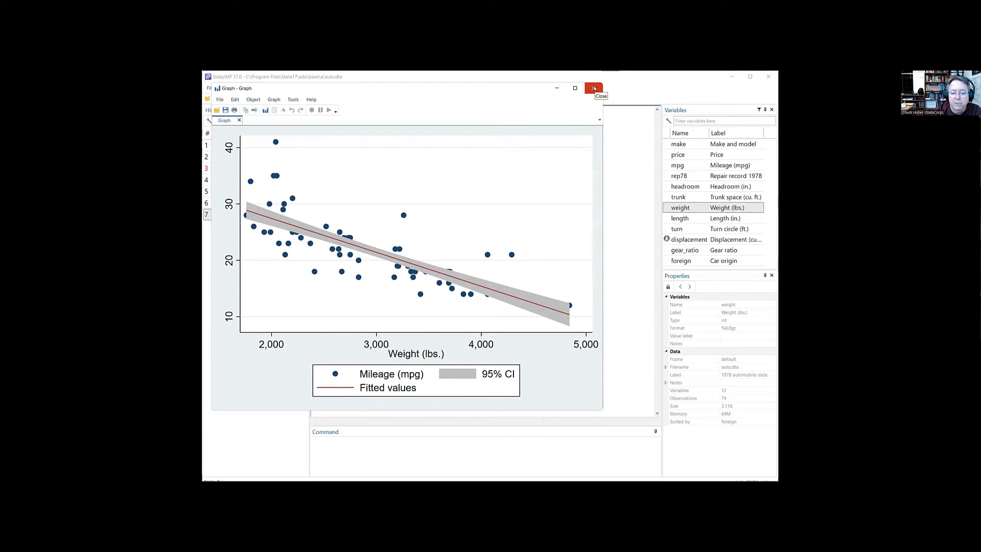
click(594, 89)
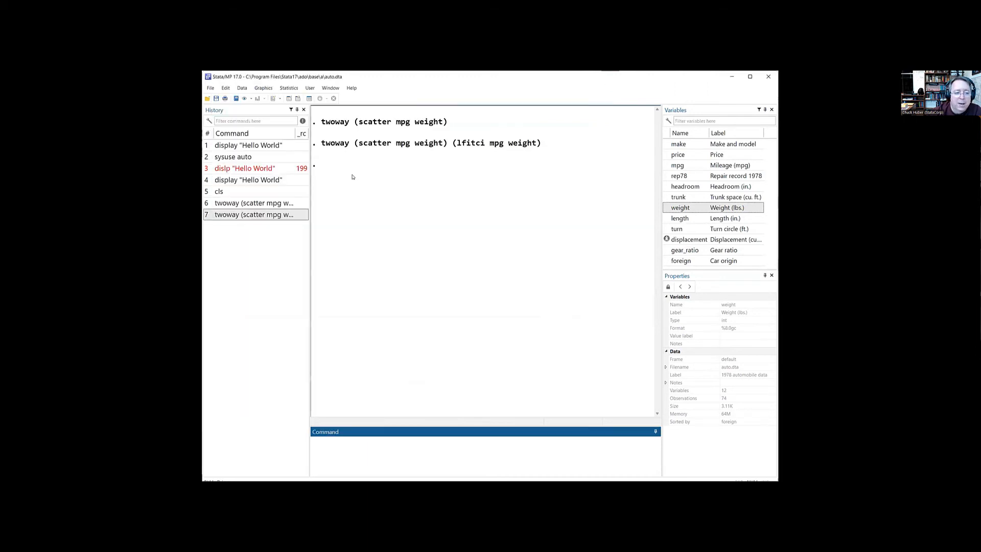
Look through the statistics commands, from summaries and linear models through time series, panel data and survival analysis to treatment effects.
click(283, 89)
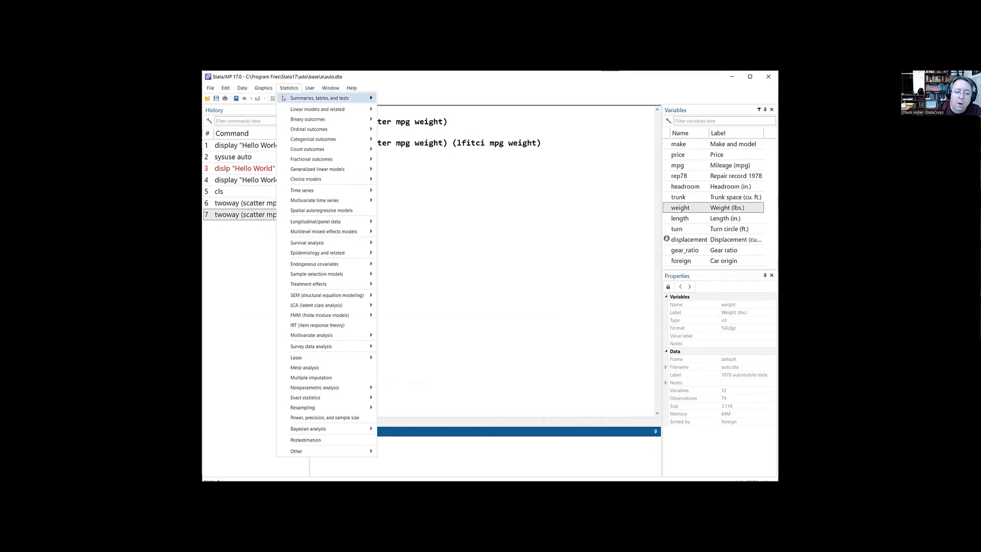
mouse_move(284, 98)
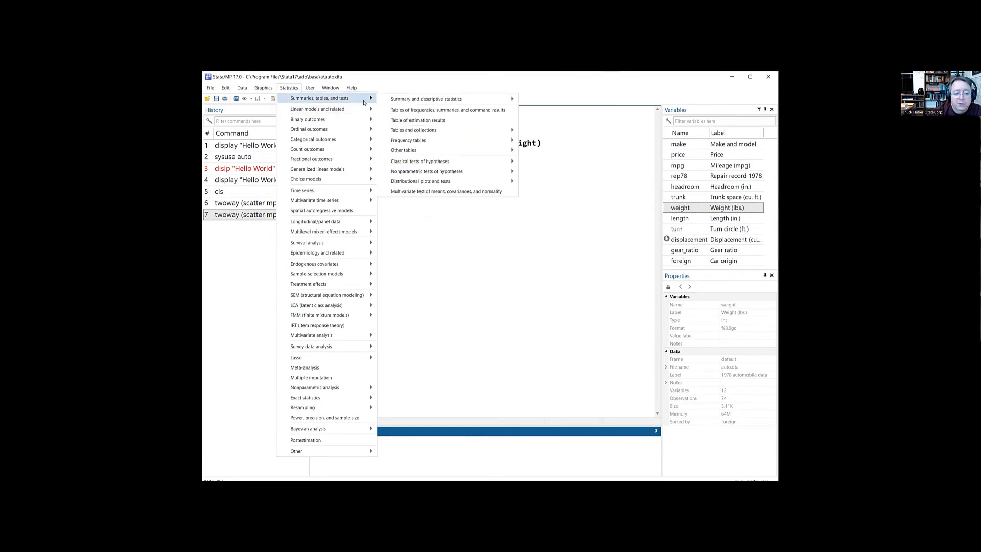
mouse_move(401, 101)
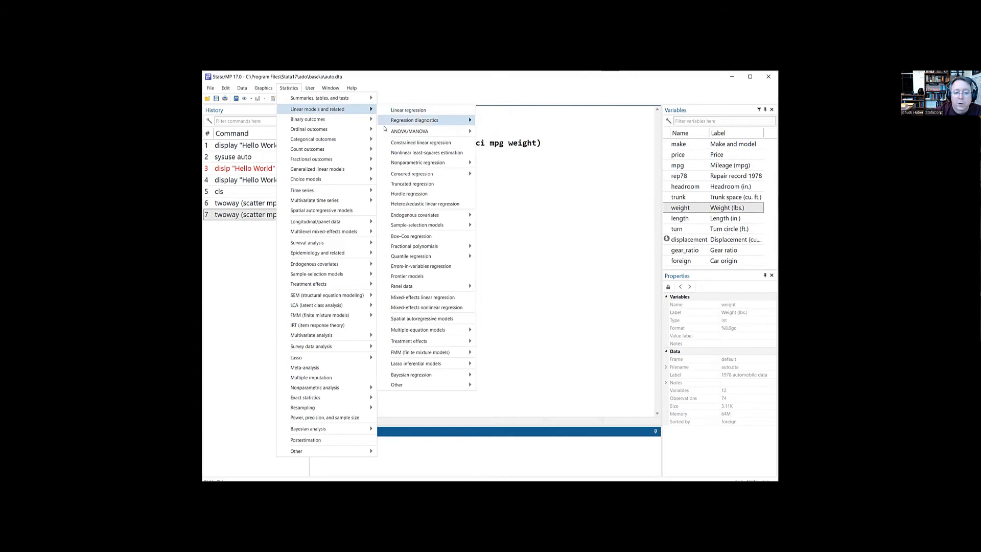
mouse_move(389, 134)
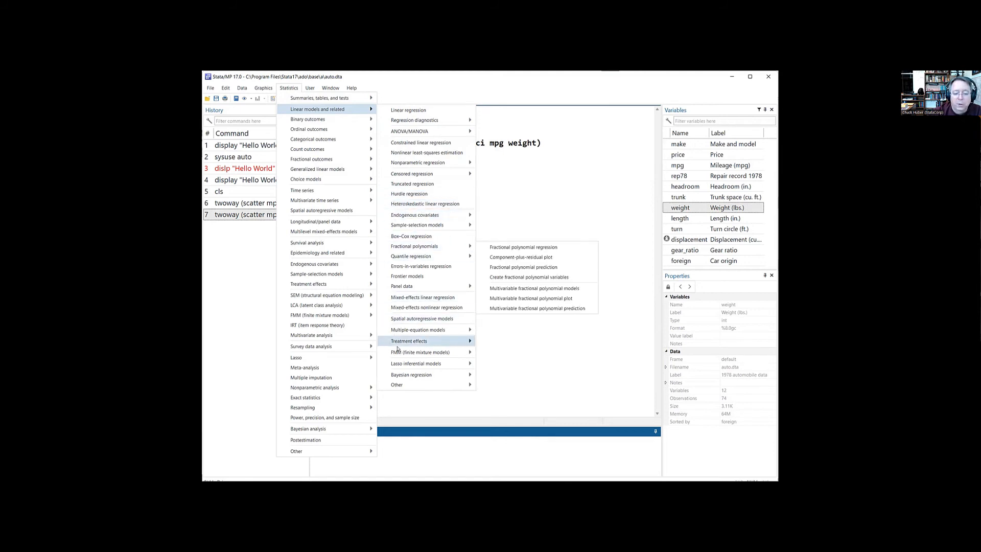
mouse_move(397, 364)
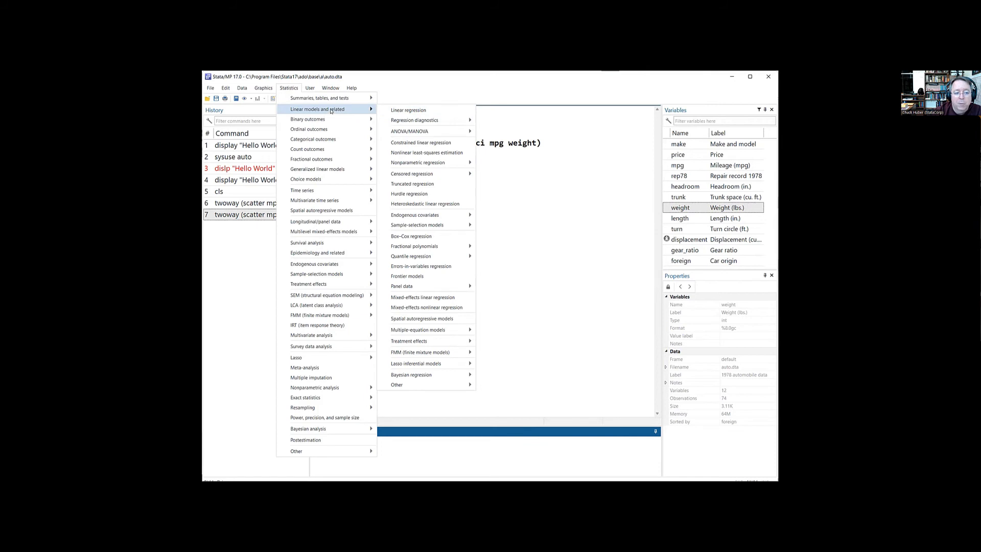
mouse_move(327, 121)
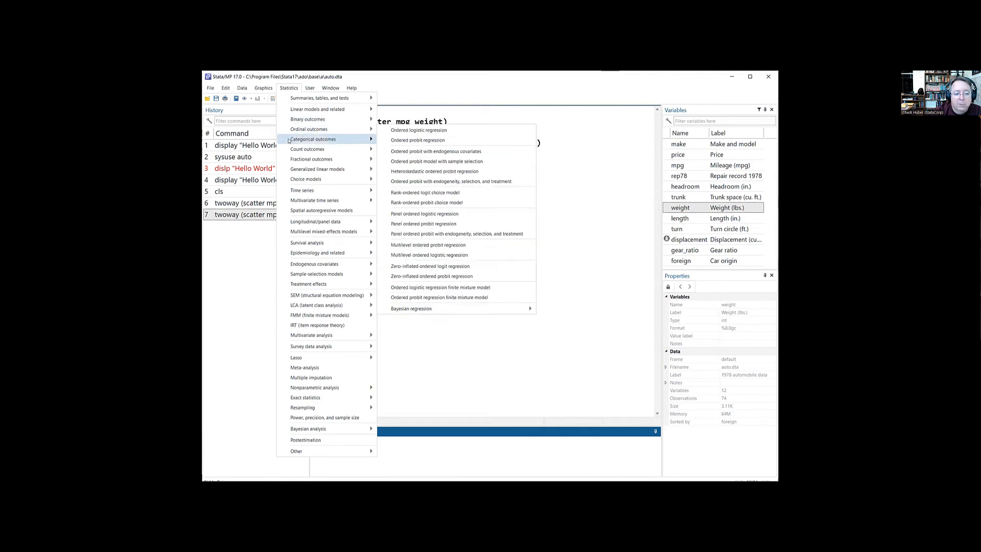
mouse_move(286, 158)
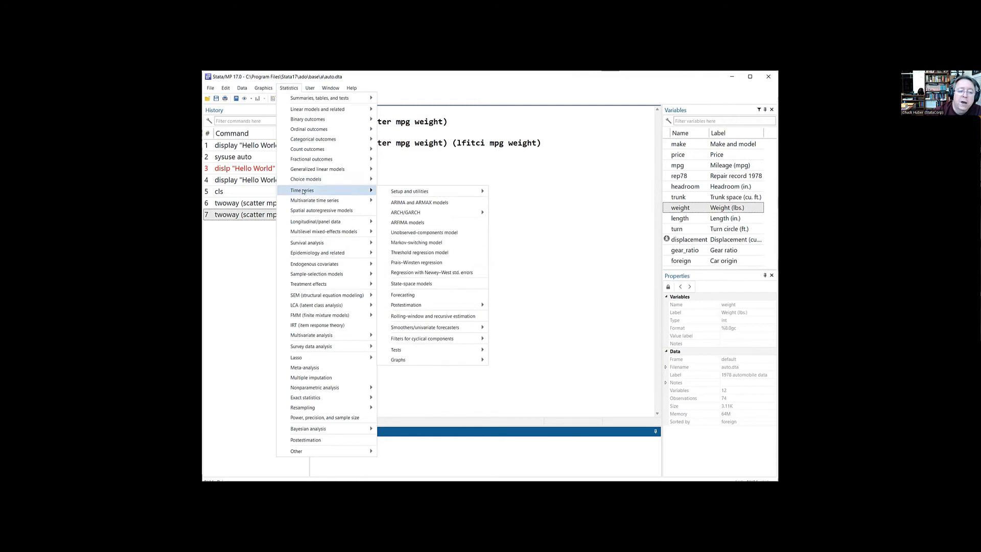
mouse_move(387, 192)
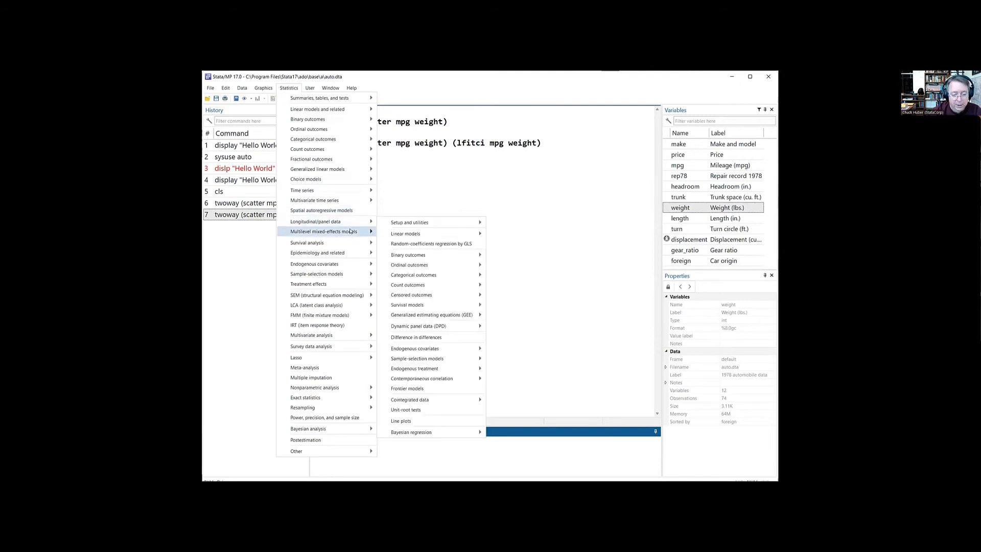
mouse_move(350, 231)
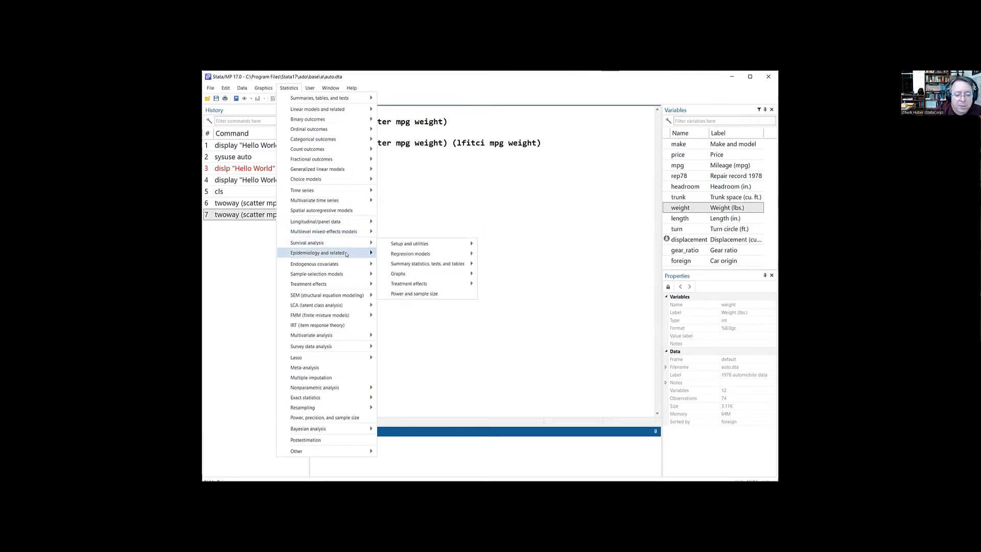
mouse_move(348, 262)
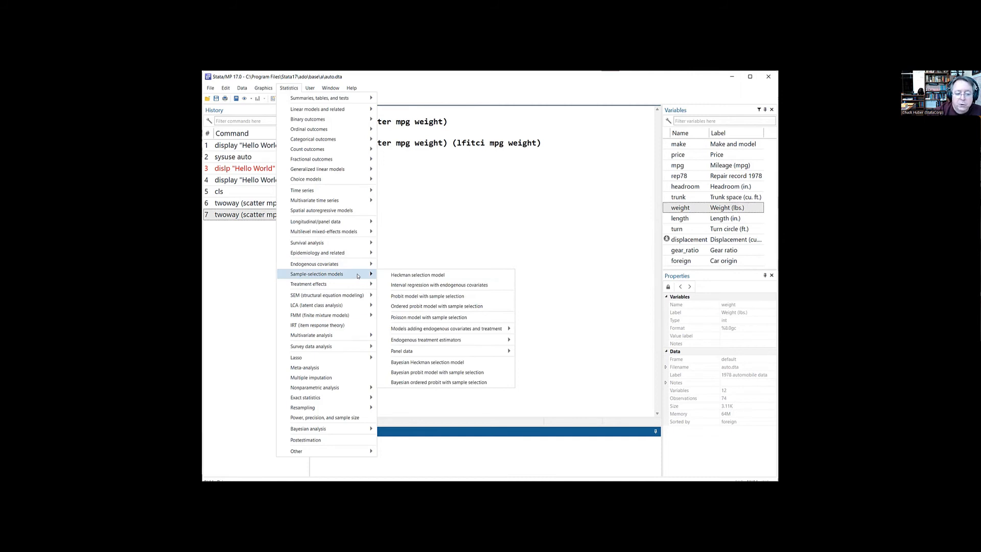
mouse_move(354, 284)
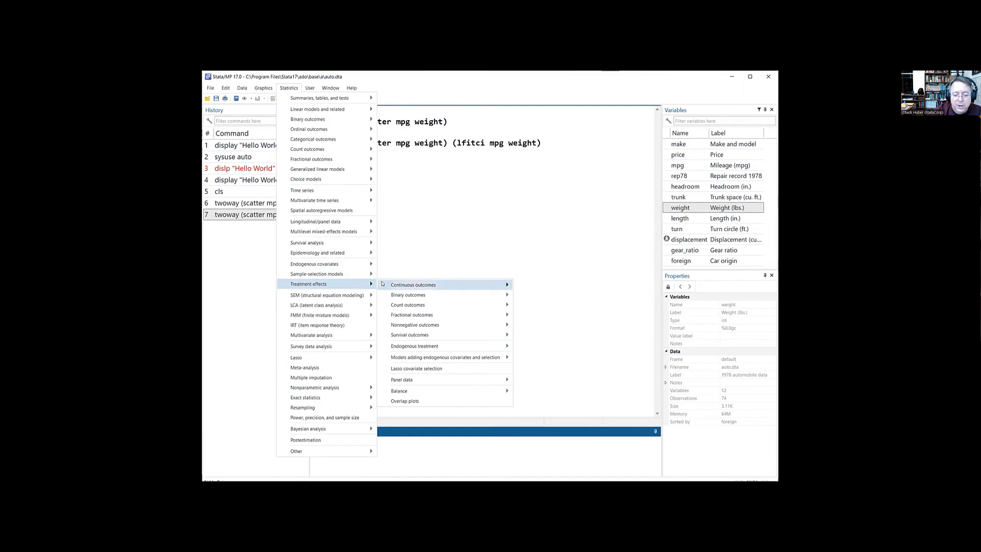
mouse_move(394, 308)
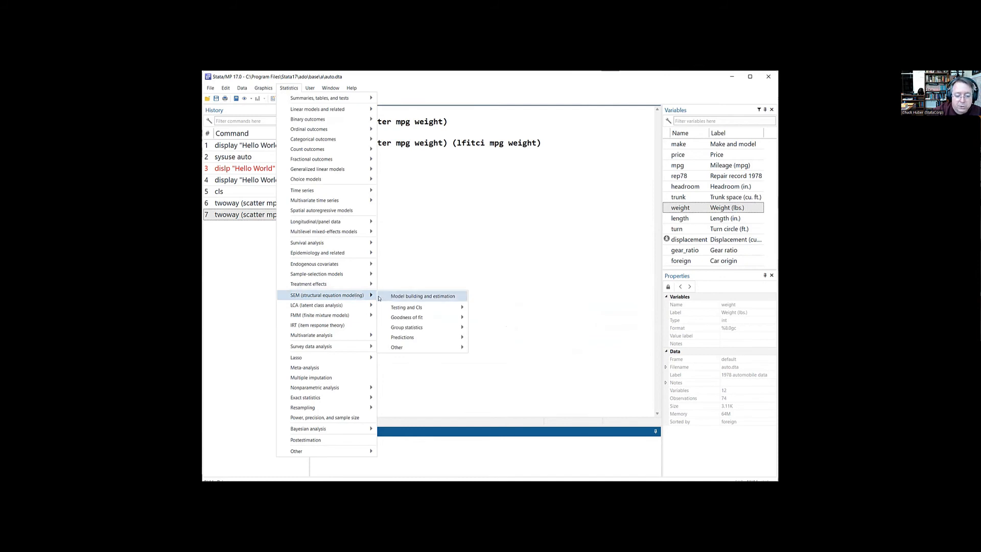
Open the SEM Builder for a new model and add a measurement component with the latent variable name Latent.
click(389, 296)
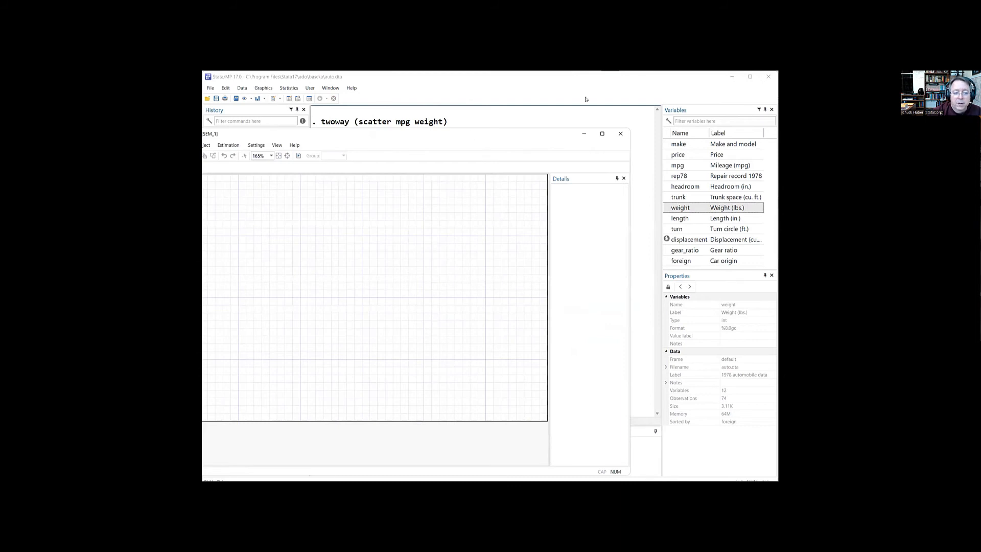
click(281, 241)
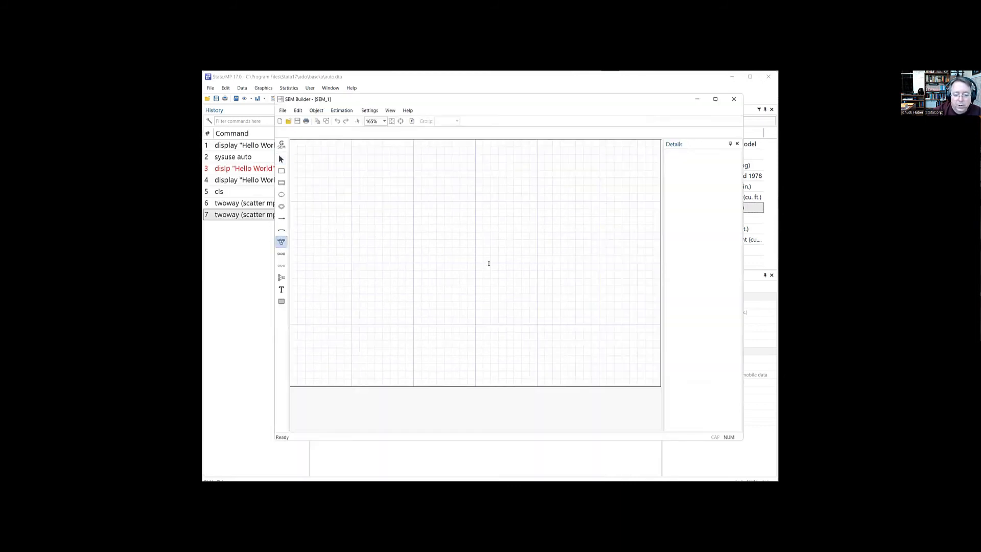
click(487, 264)
double_click(484, 268)
text(Latent)
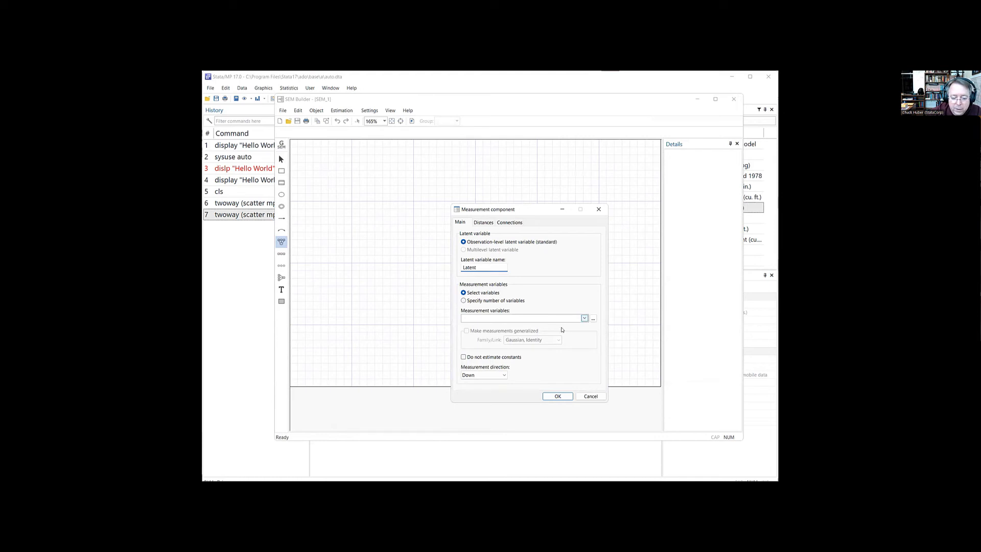
Create the measurement component with the variables price, mpg, rep78 and weight, and move the diagram higher on the canvas.
click(584, 318)
click(549, 332)
click(549, 338)
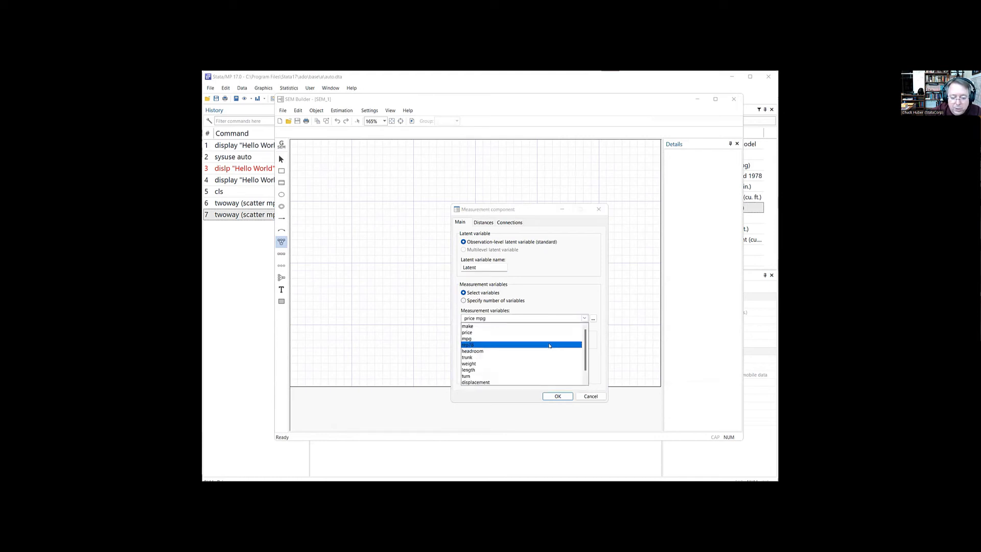
click(544, 345)
click(545, 363)
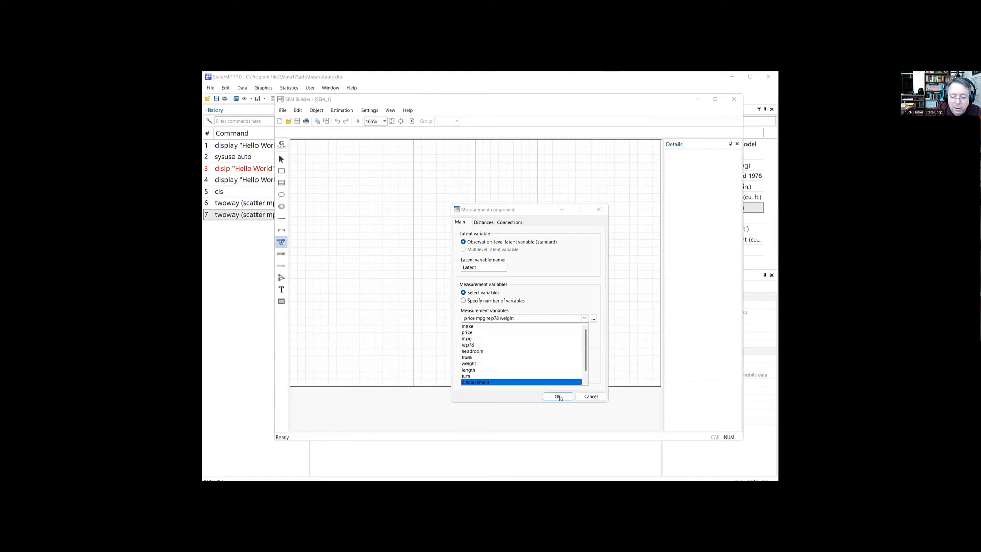
click(560, 398)
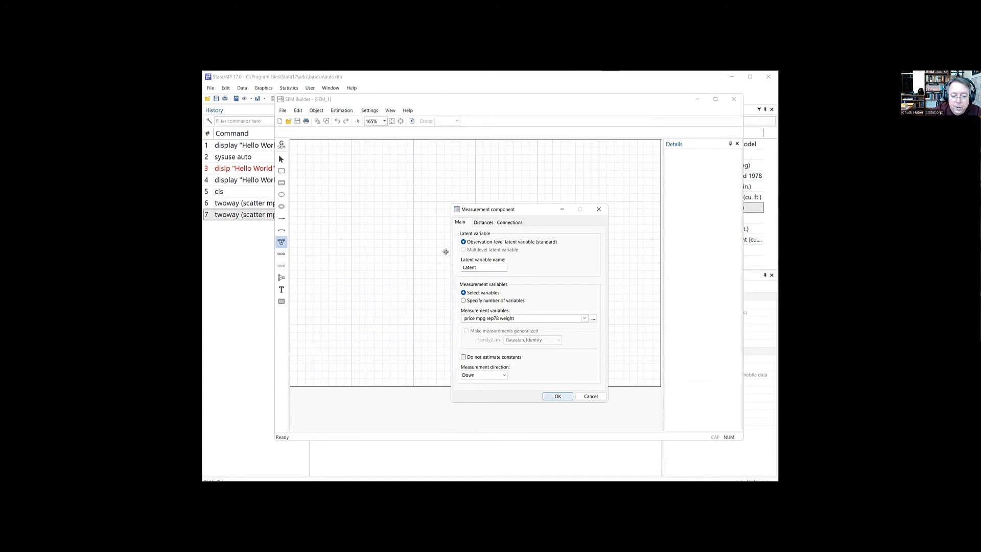
drag(407, 227, 446, 215)
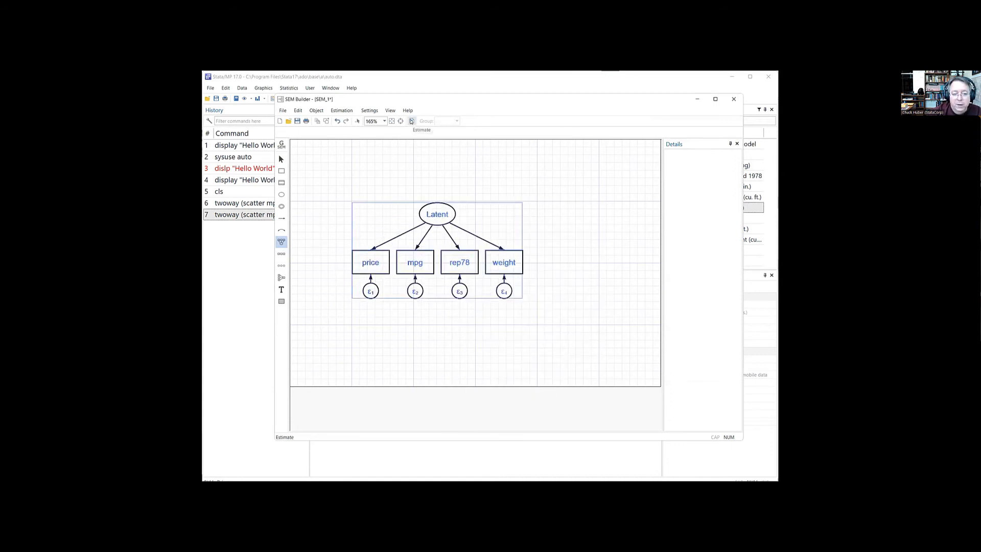
View the SEM estimation options, and close the SEM Builder without saving the diagram.
click(411, 121)
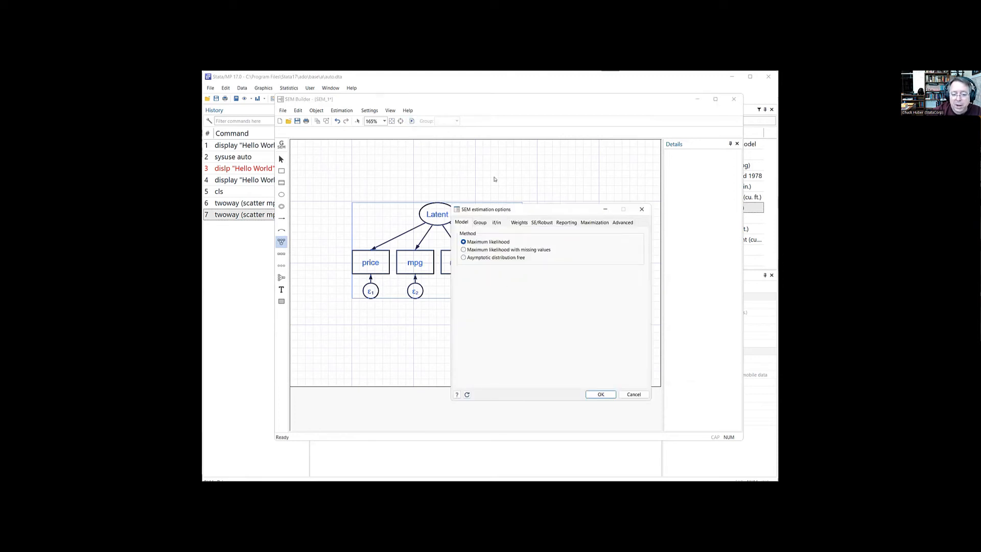
drag(494, 179, 485, 179)
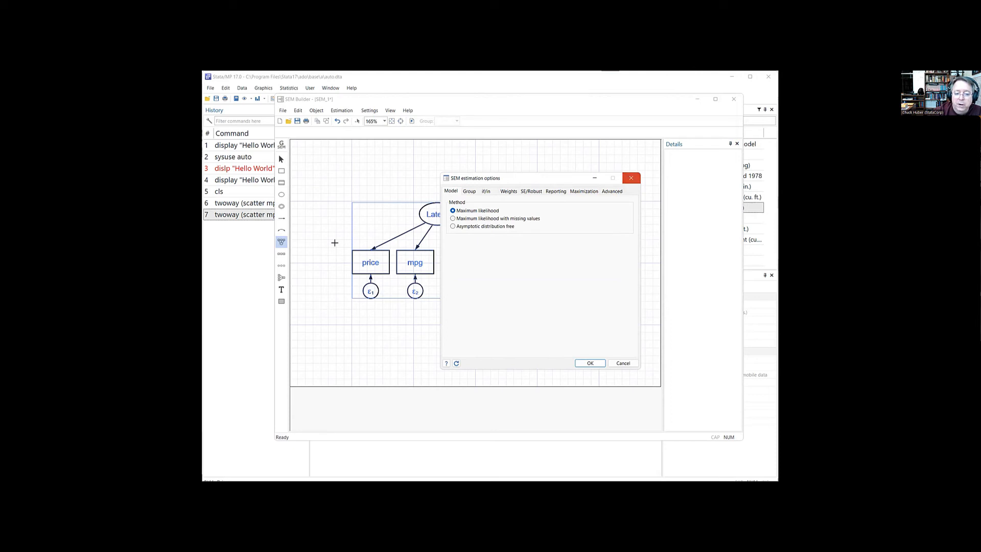
click(631, 177)
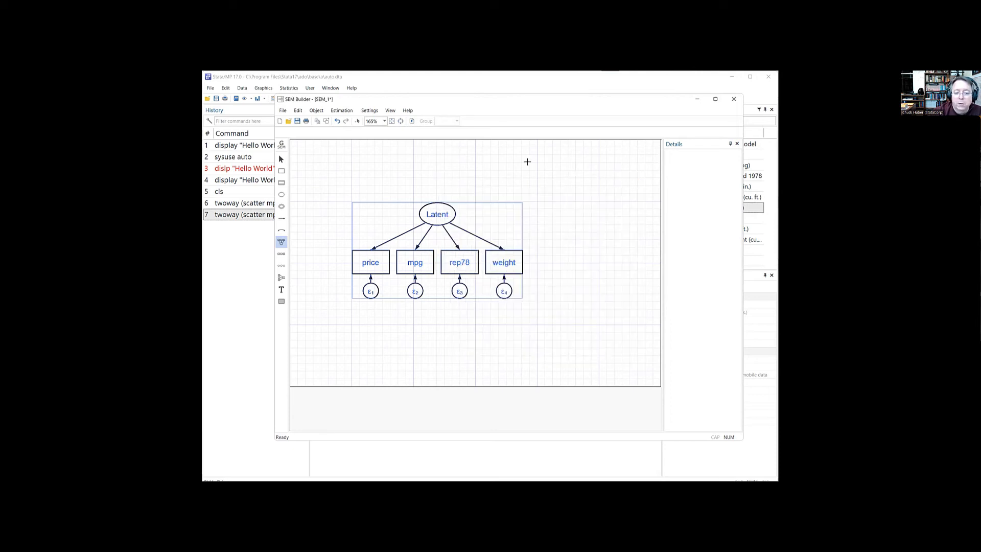
click(734, 100)
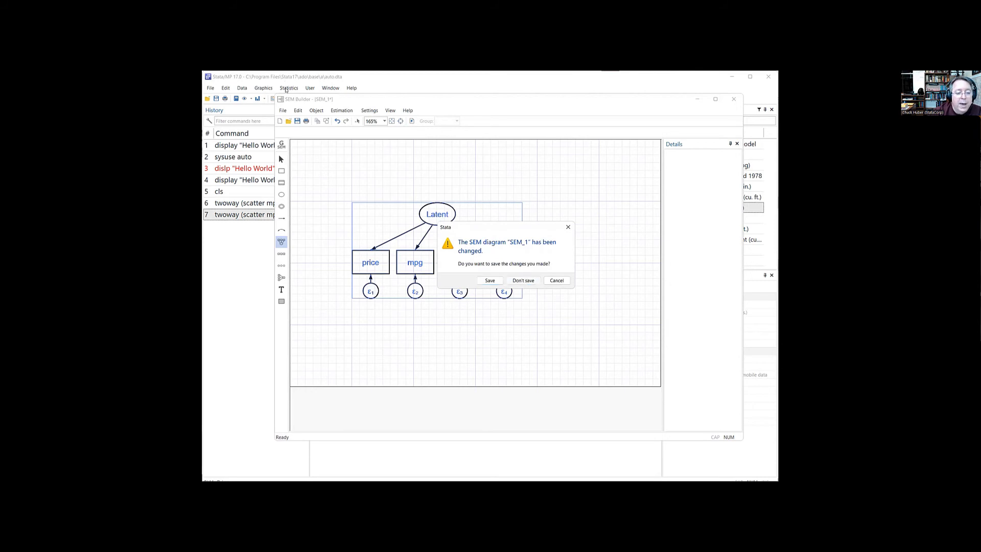
Open the item response theory (IRT) models dialog, view the Hybrid models and DIF options, and close it.
click(289, 88)
mouse_move(314, 304)
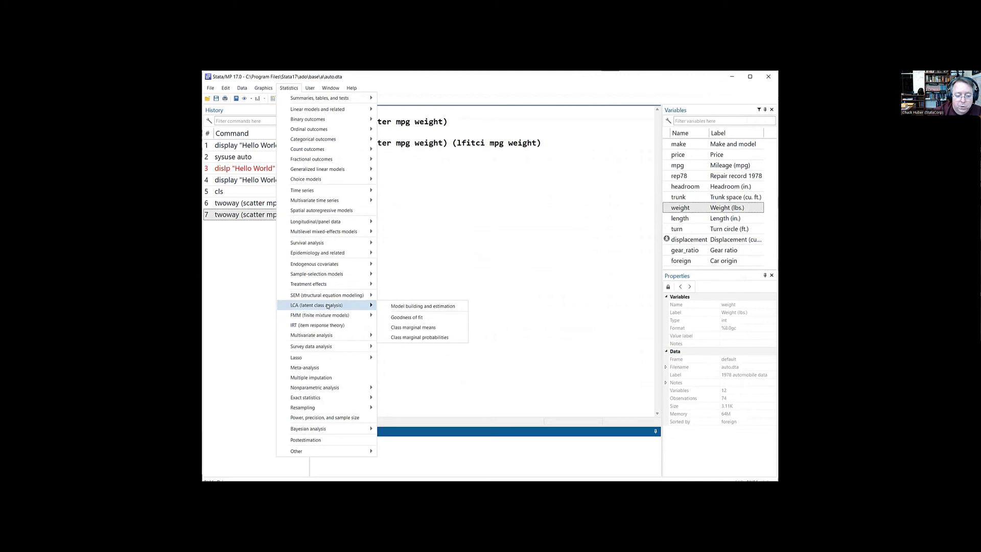
mouse_move(346, 316)
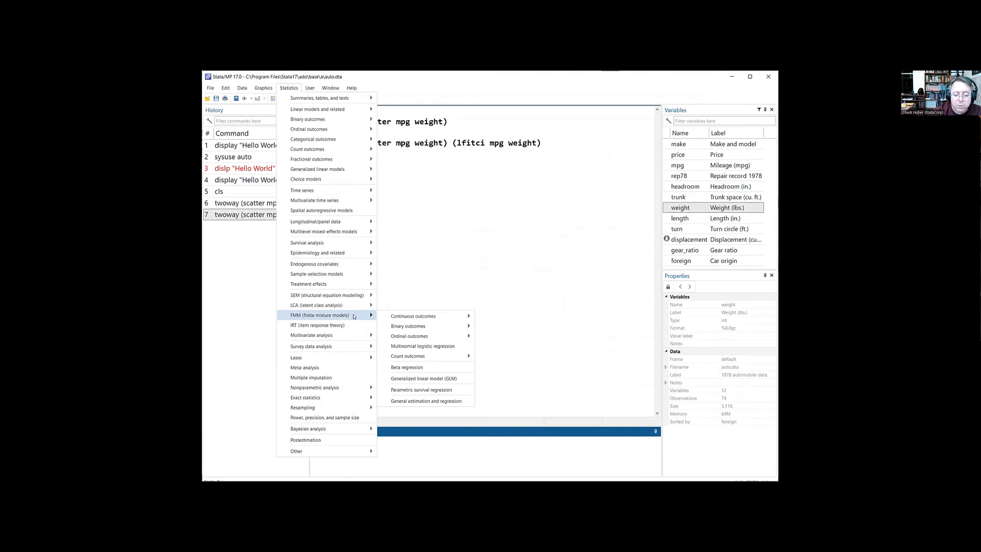
click(357, 325)
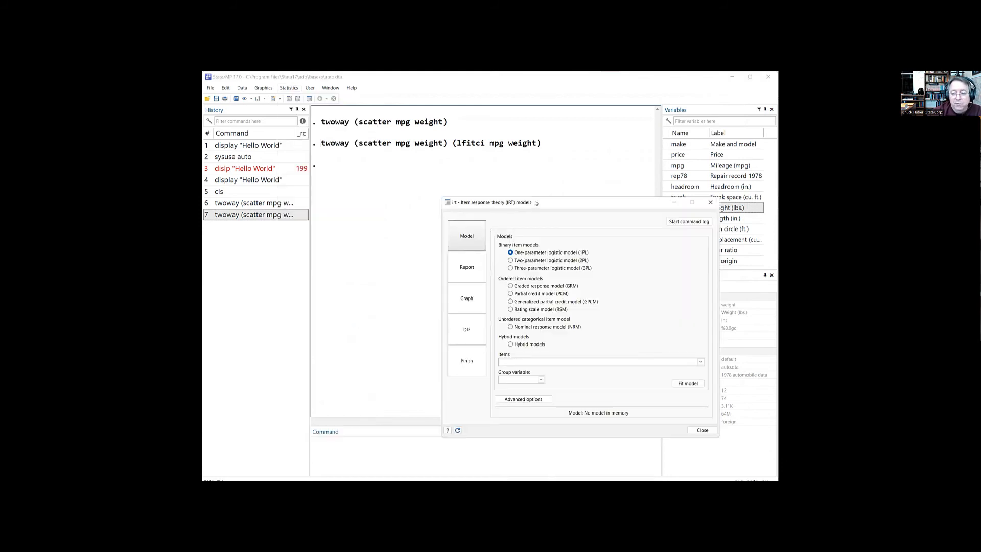
drag(535, 202, 449, 177)
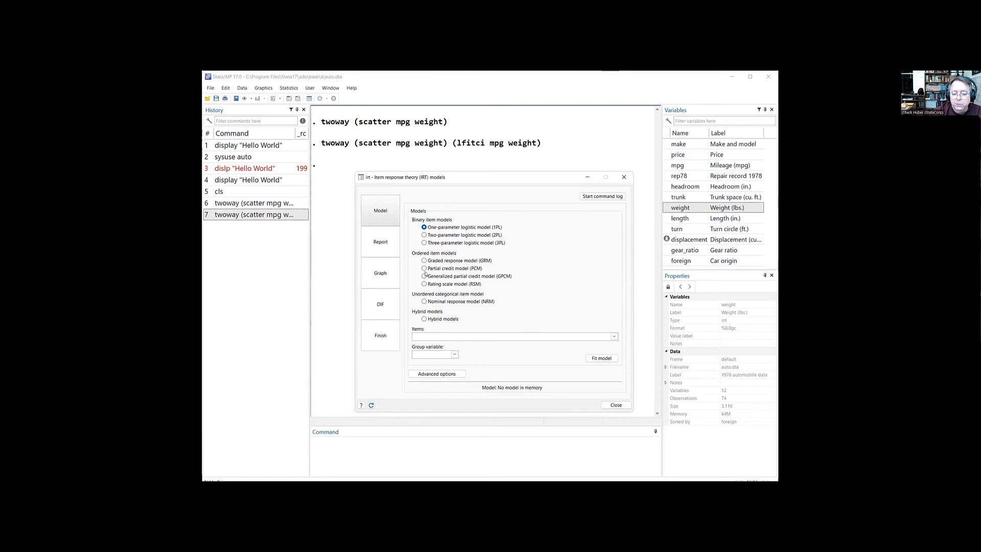
click(423, 320)
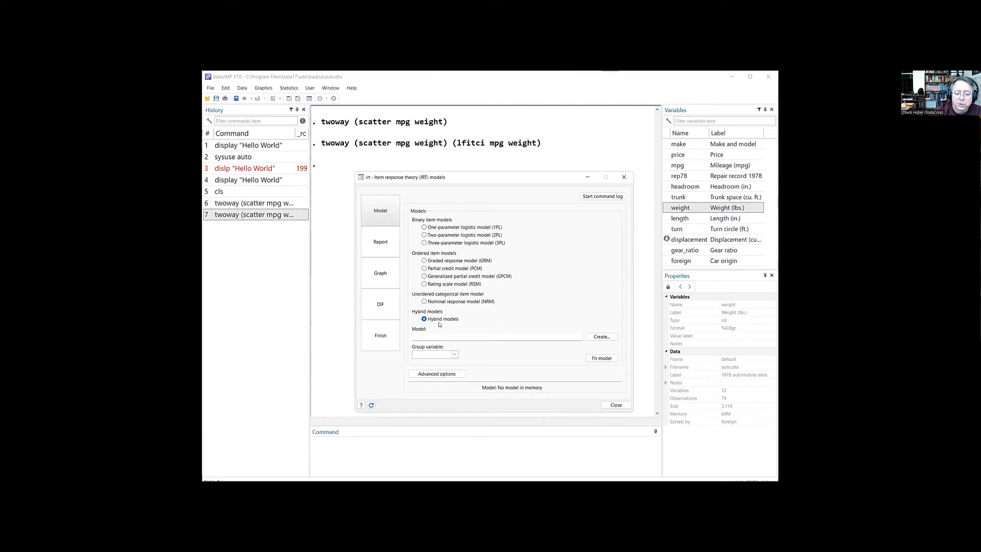
click(386, 309)
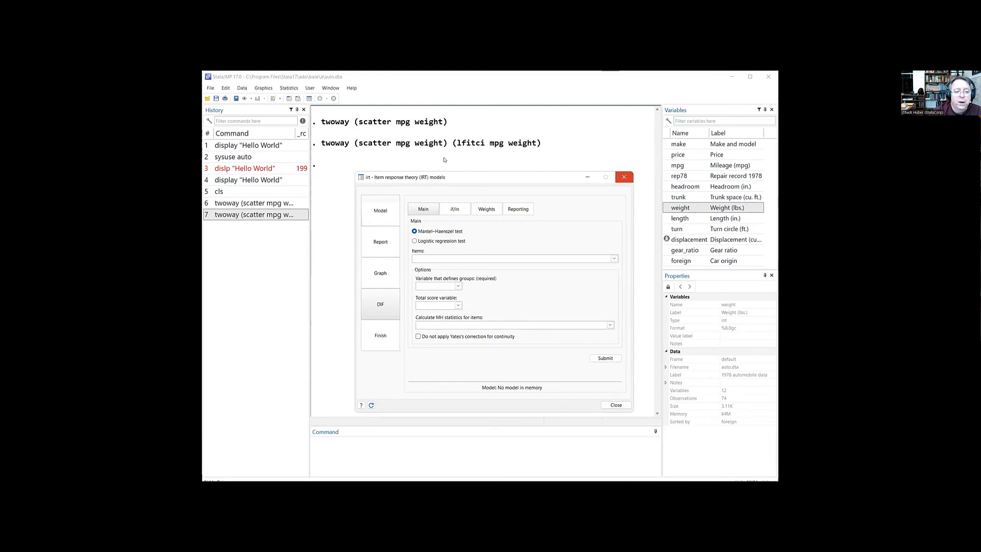
click(623, 177)
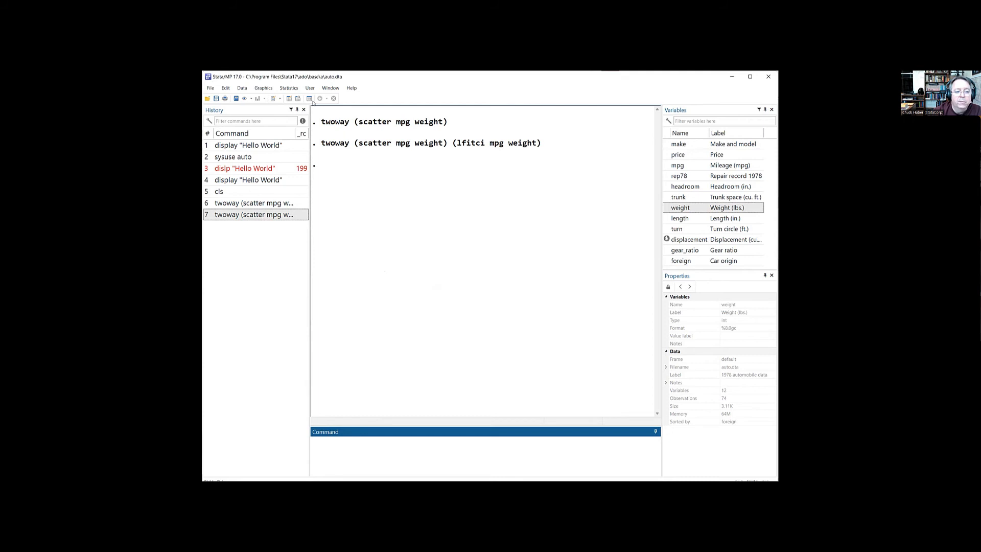
Open the survey design declaration dialog for the dataset and set the number of stages to 3.
click(280, 90)
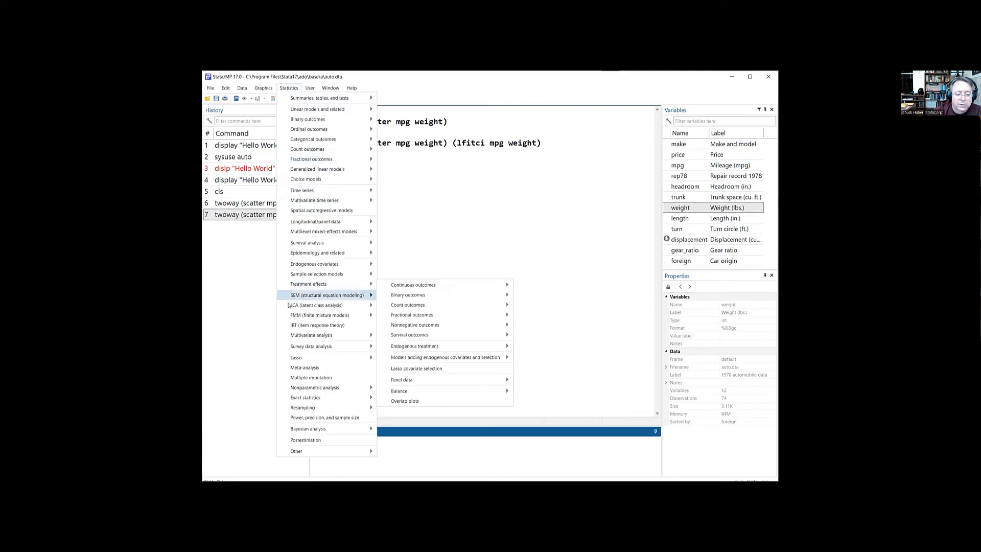
mouse_move(287, 336)
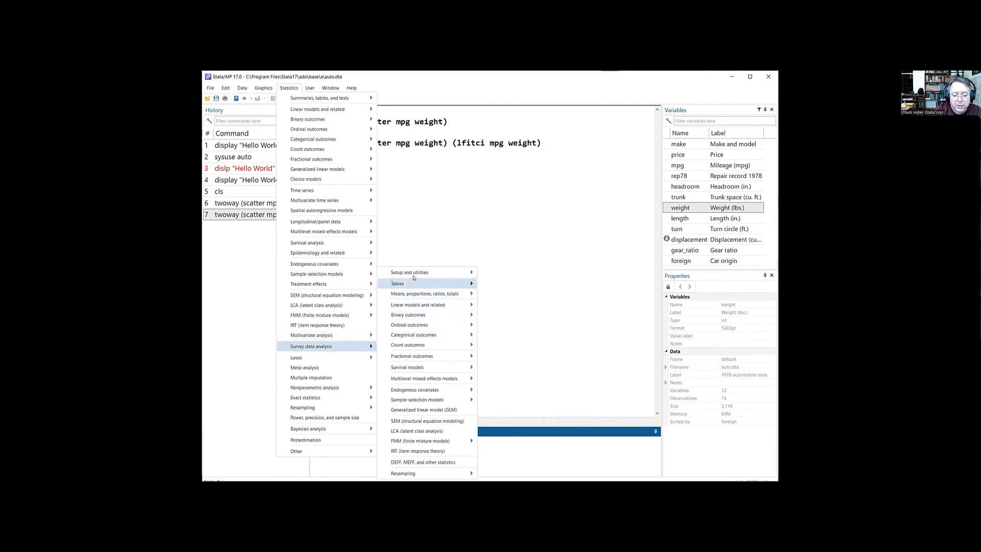
mouse_move(449, 273)
click(488, 274)
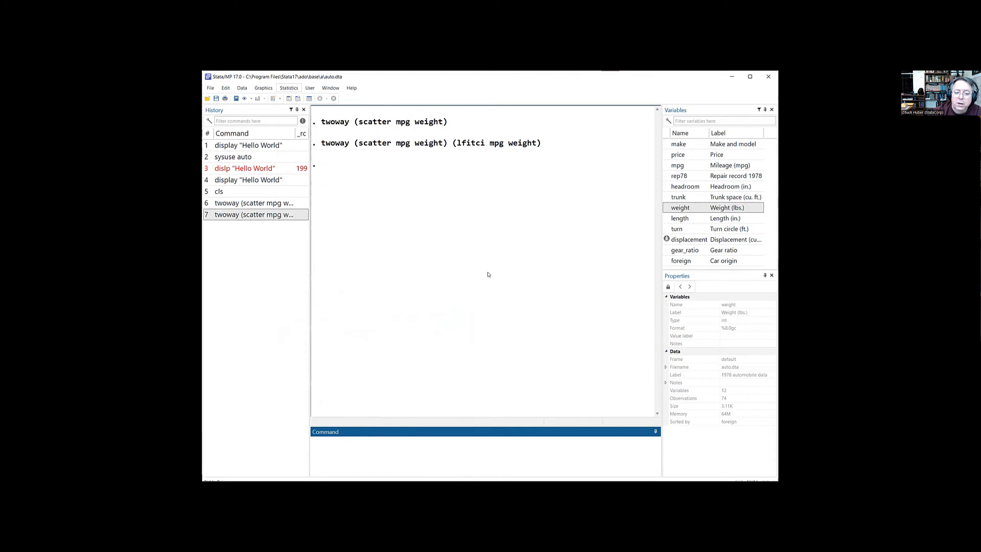
click(428, 210)
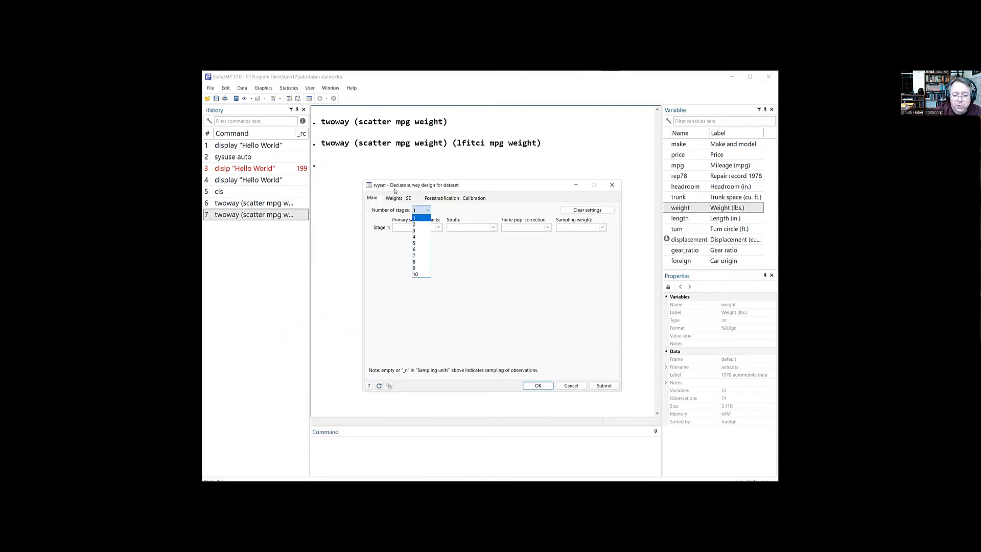
click(421, 230)
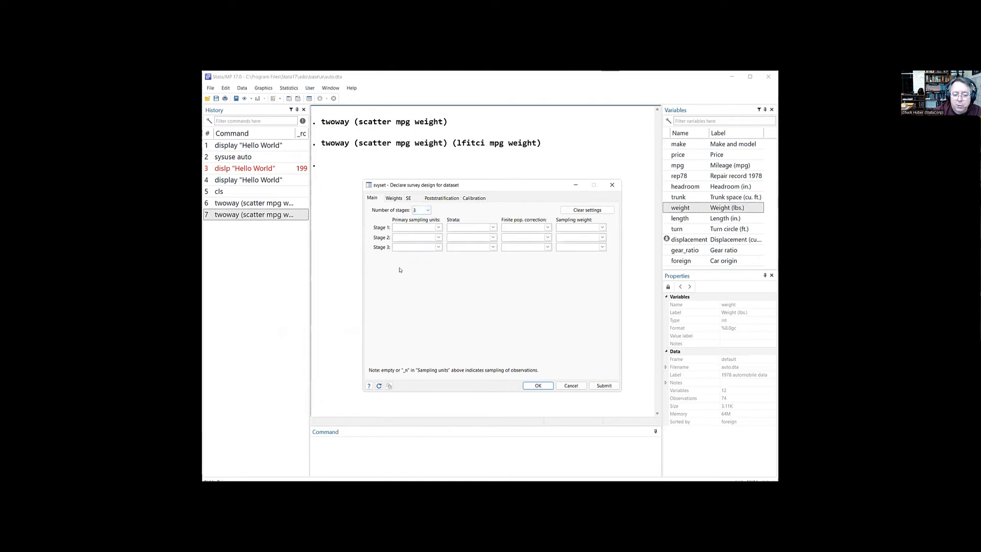
View the primary sampling unit choices for stage 1 of the survey design, and cancel the declaration.
click(438, 228)
click(438, 228)
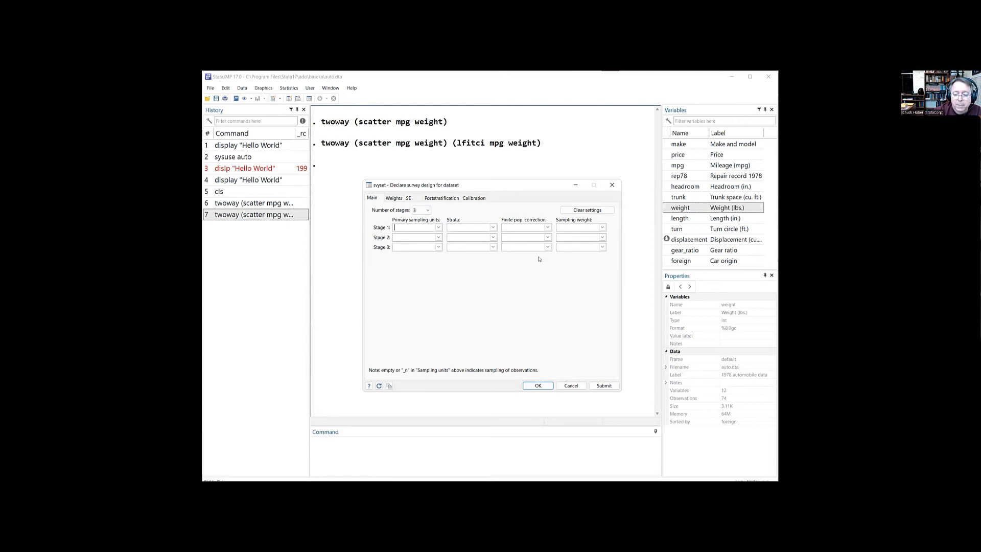
click(571, 386)
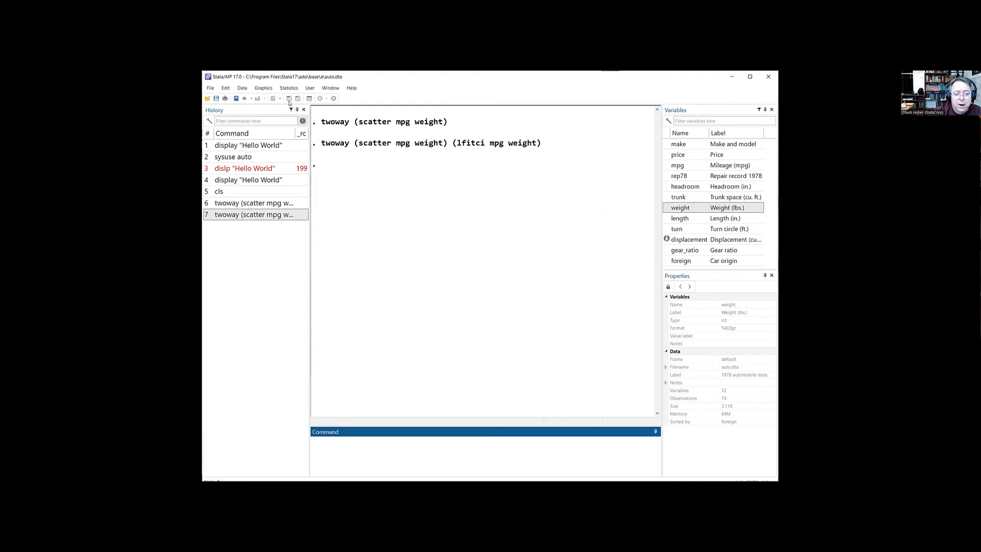
Browse the lasso inferential model choices, and open and close the Meta-Analysis Control Panel.
click(288, 88)
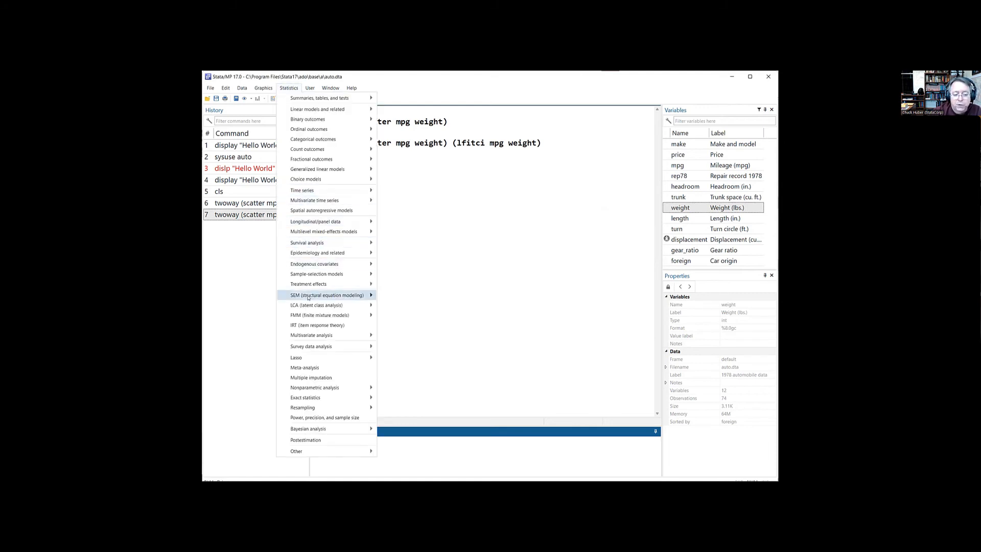
mouse_move(298, 316)
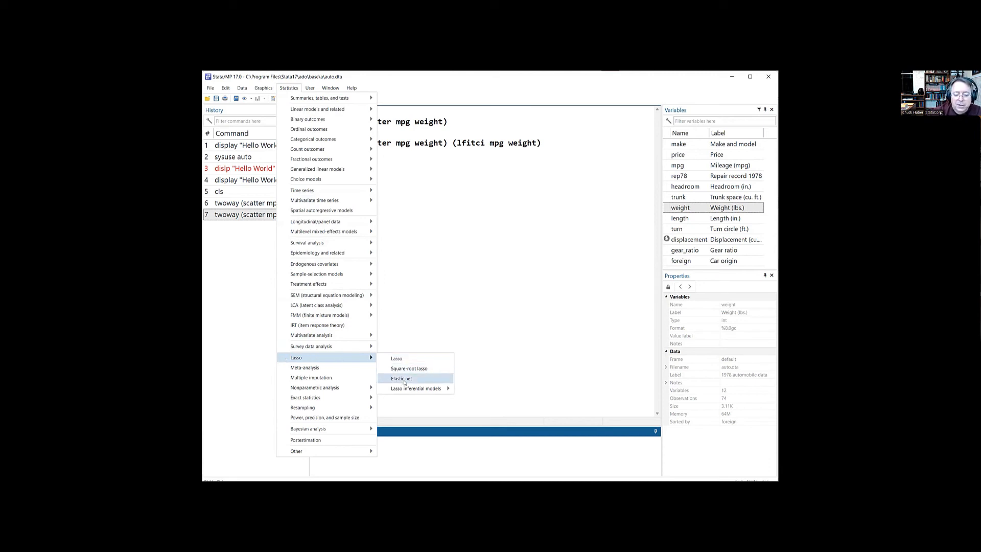
mouse_move(424, 389)
mouse_move(499, 391)
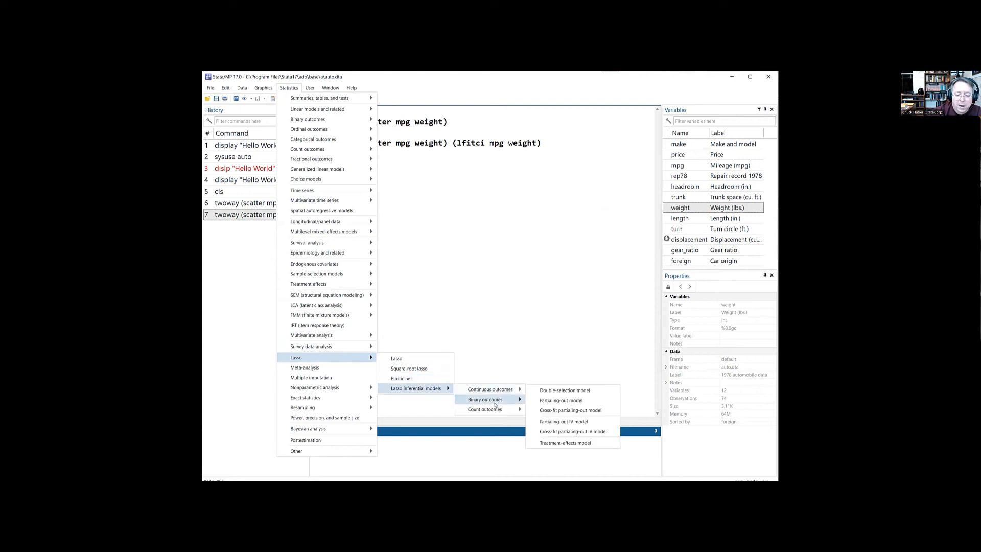
click(346, 368)
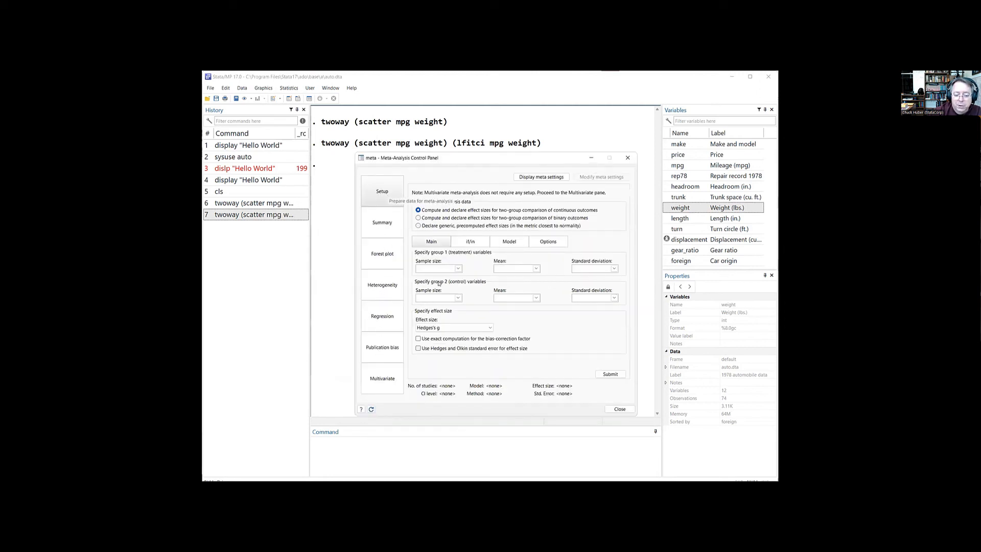
click(627, 157)
Open the Multiple-Imputation Control Panel, view its Setup, Impute, Import, Manage and Examine pages, and close it.
click(285, 89)
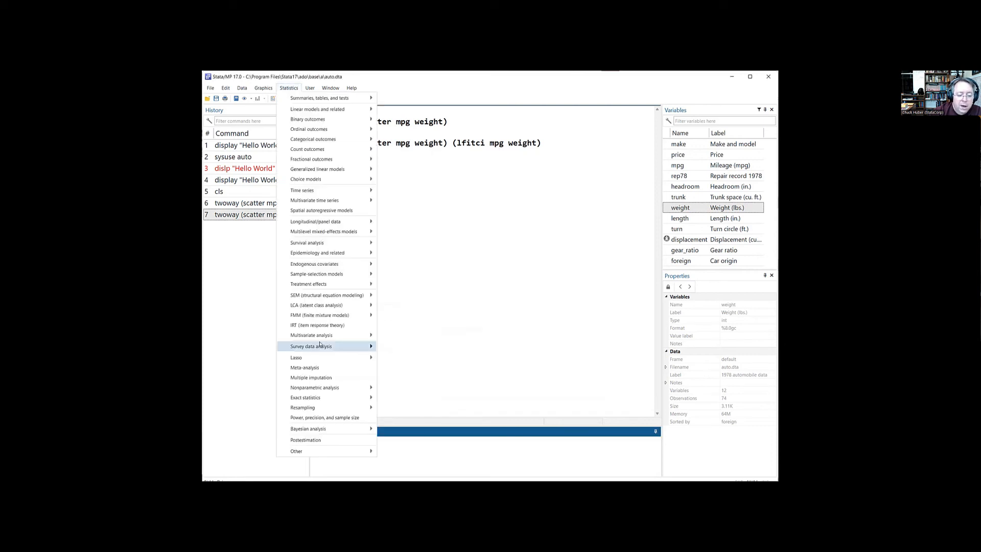
click(311, 378)
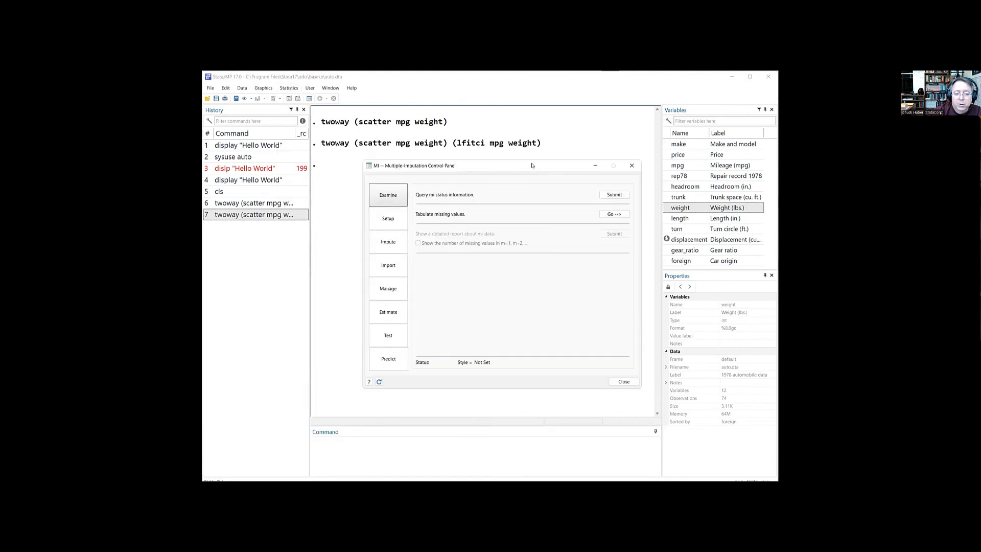
drag(531, 165, 523, 163)
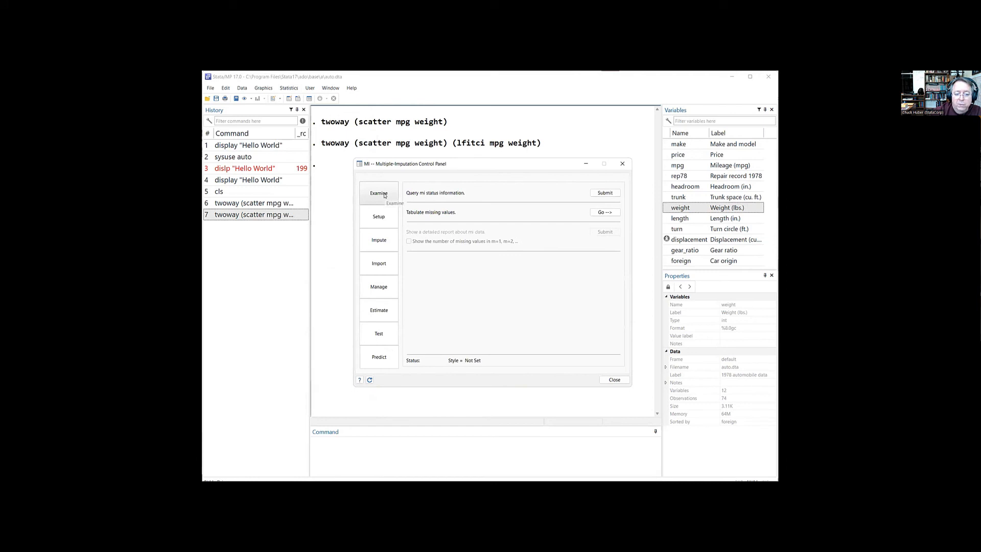
click(381, 216)
click(379, 240)
click(378, 264)
click(378, 287)
click(386, 194)
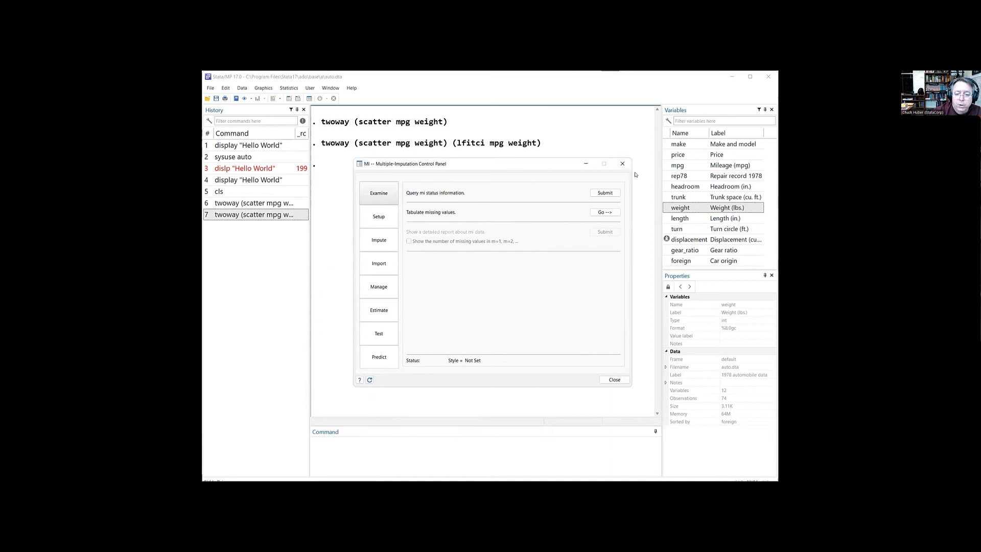
click(622, 164)
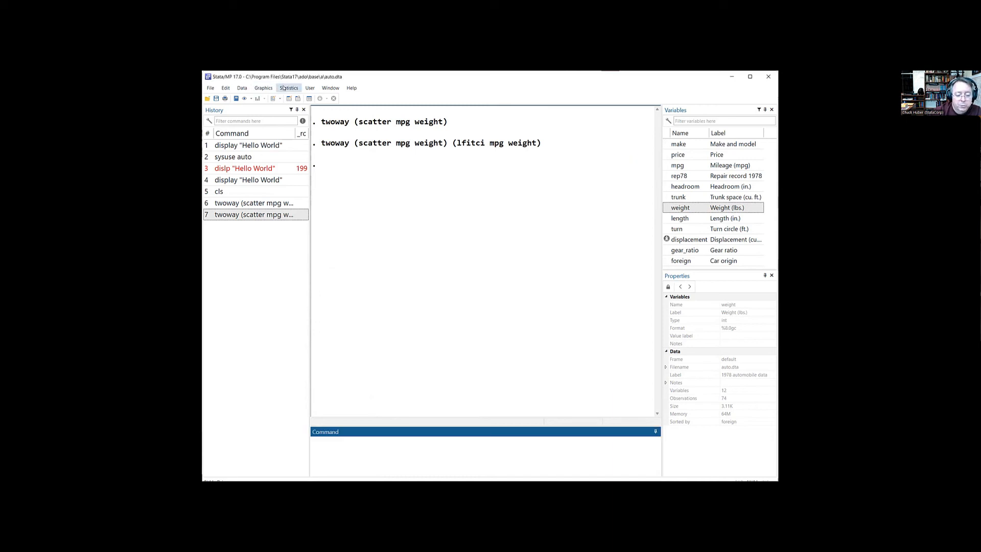
Browse the available nonparametric analysis, exact statistics and resampling commands.
click(283, 89)
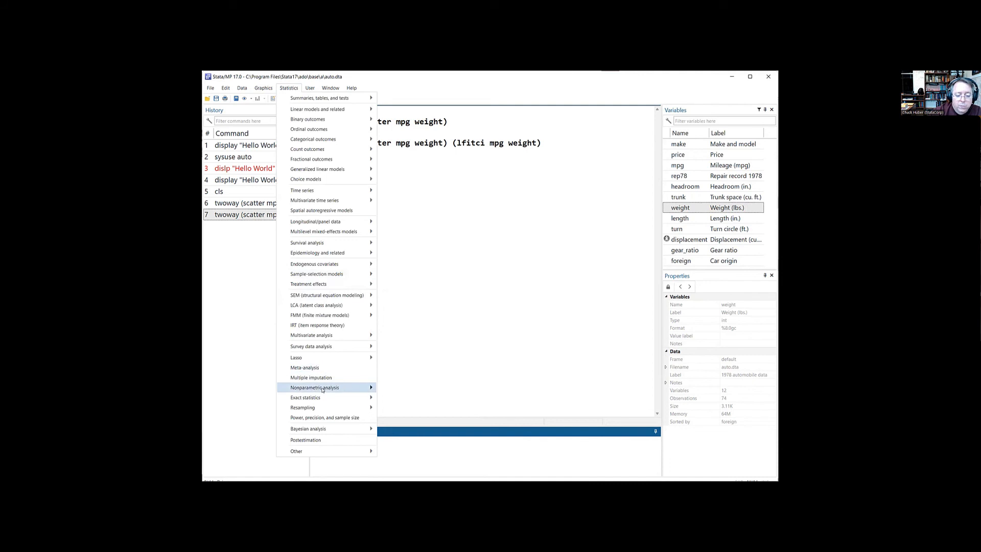
mouse_move(322, 390)
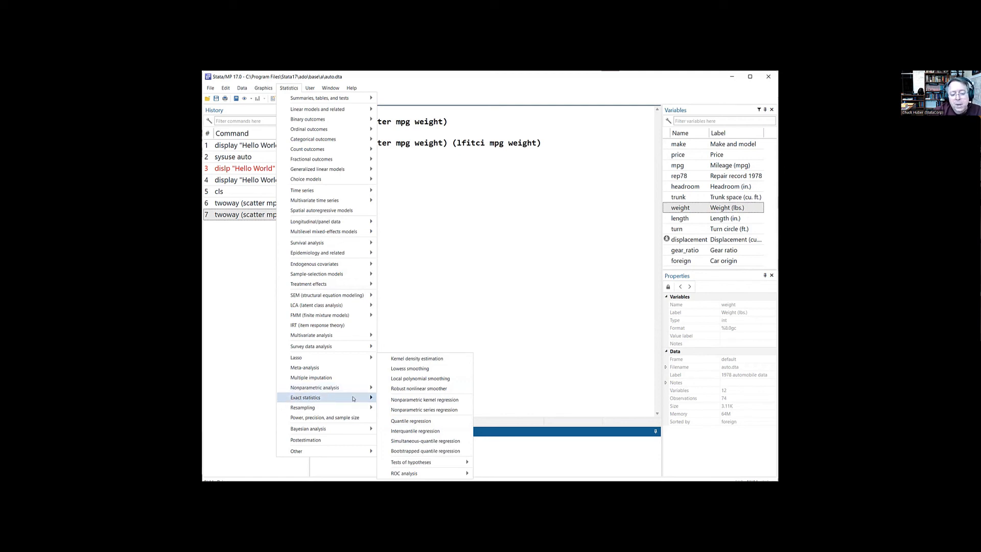
mouse_move(352, 398)
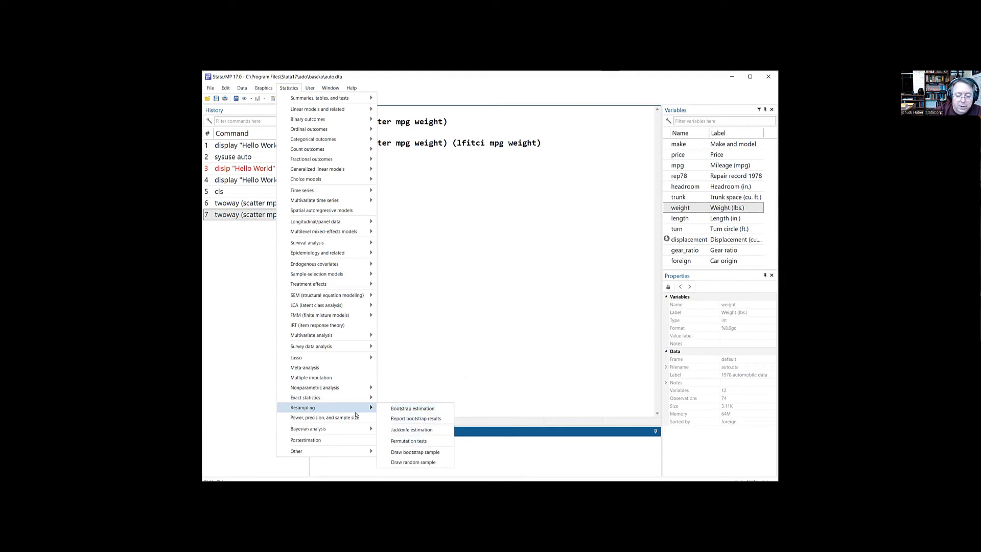
click(393, 390)
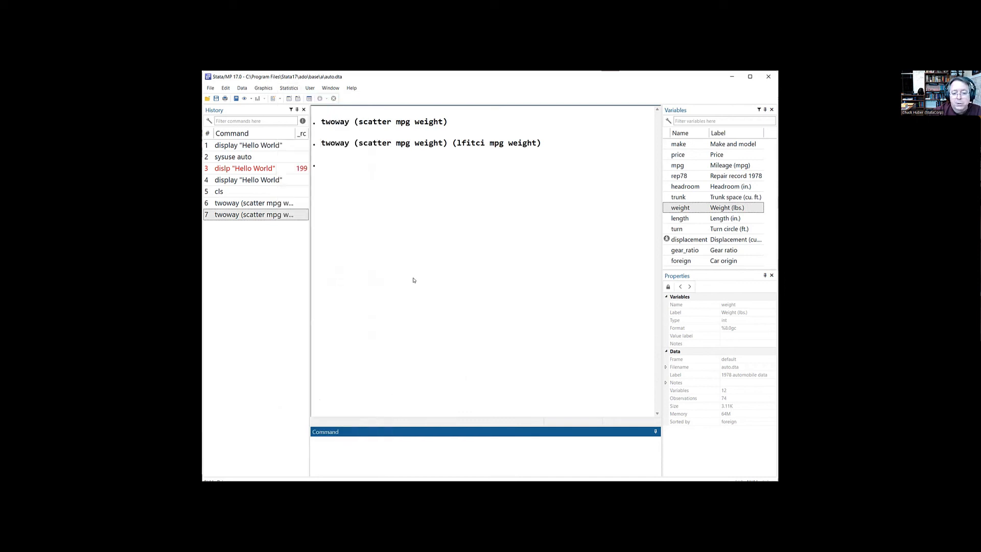
In the one-mean CI precision analysis dialog, view the CI width and Probability of CI width computations, and close it.
key(alt+Tab)
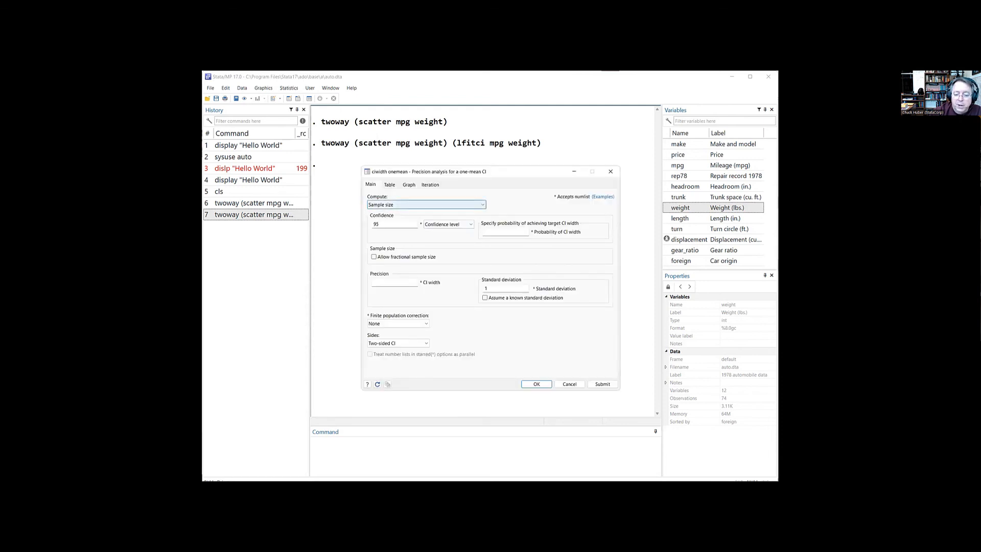
click(482, 205)
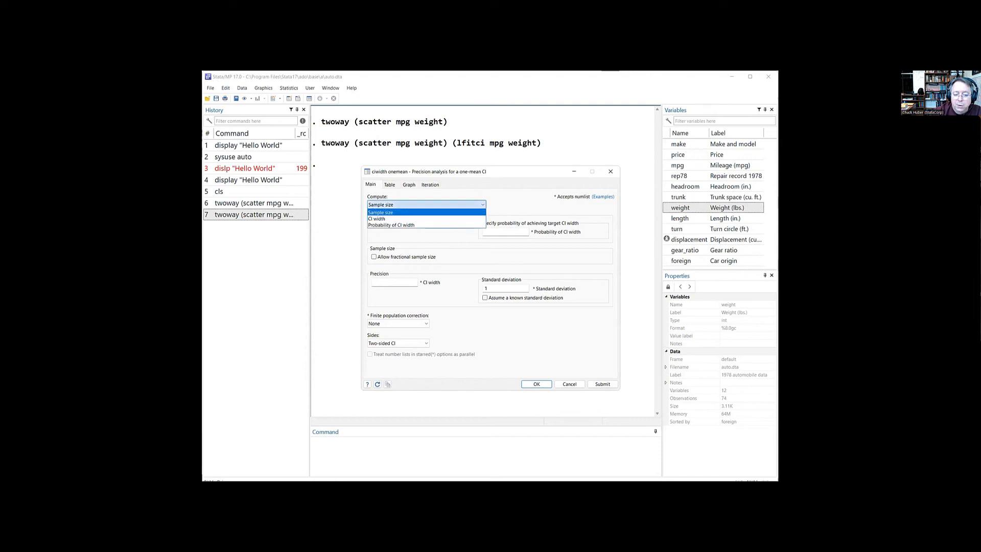
click(426, 219)
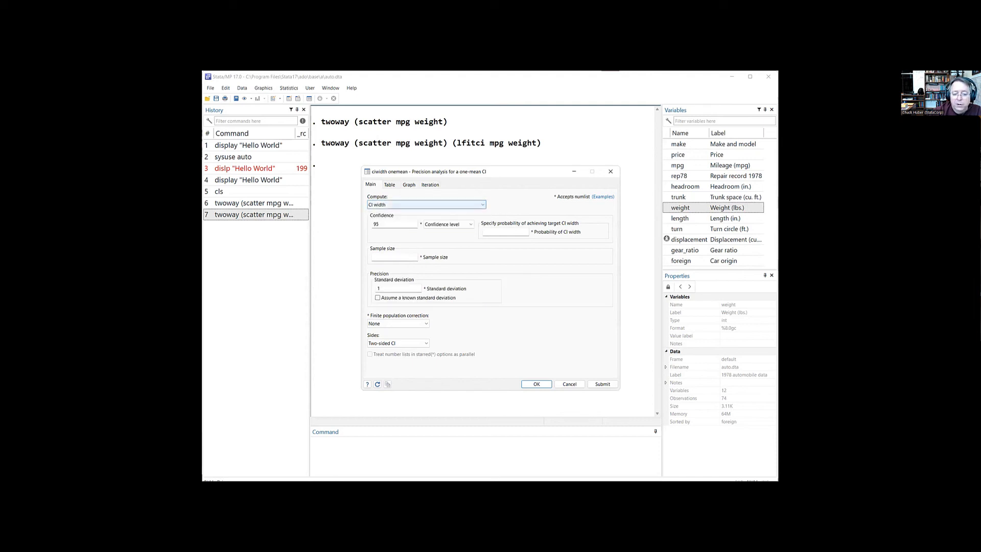
click(482, 205)
click(403, 225)
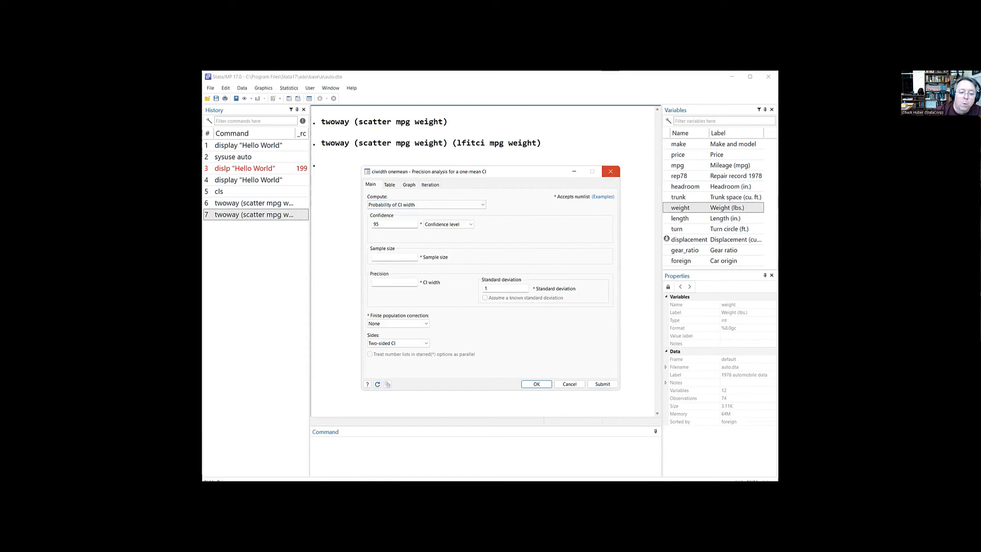
click(611, 171)
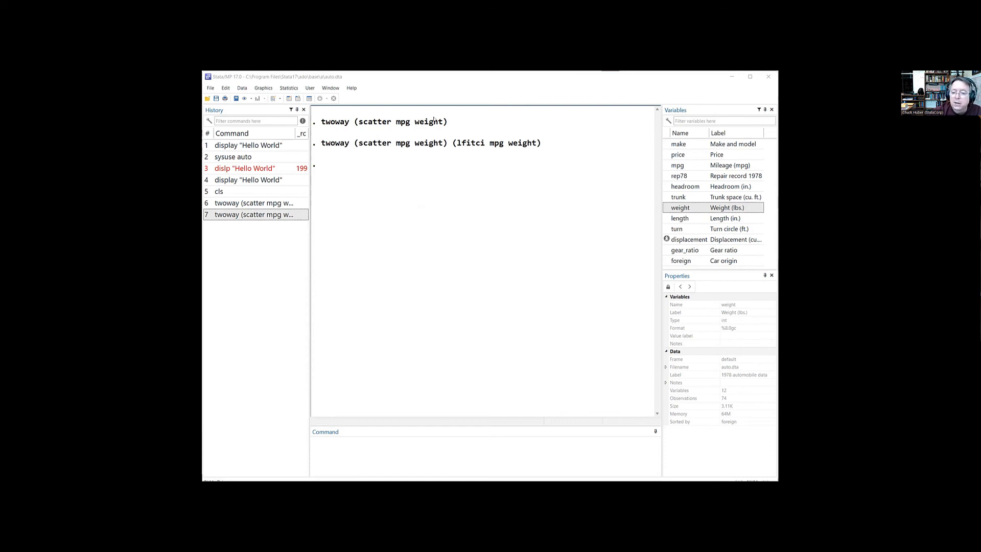
Browse the available Bayesian analysis commands.
click(288, 88)
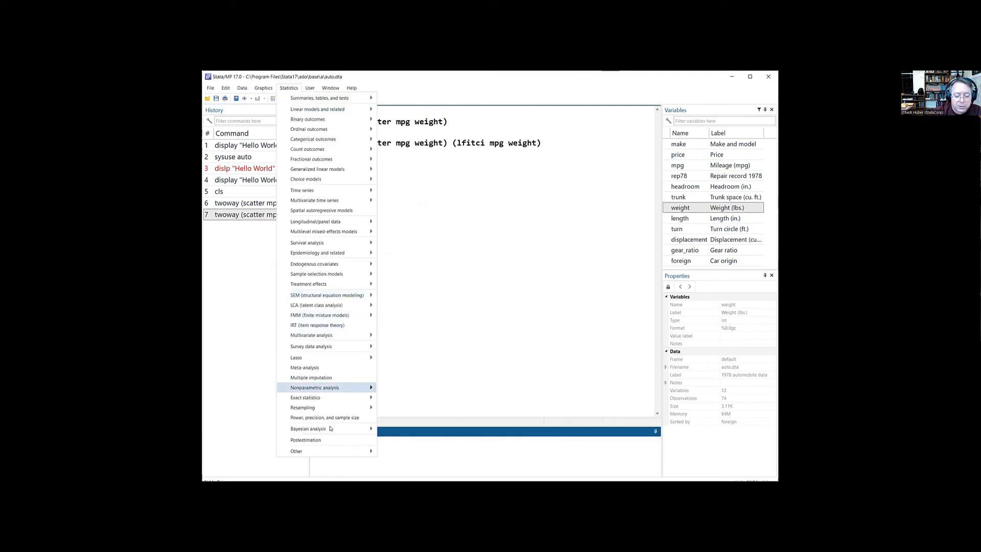
mouse_move(333, 427)
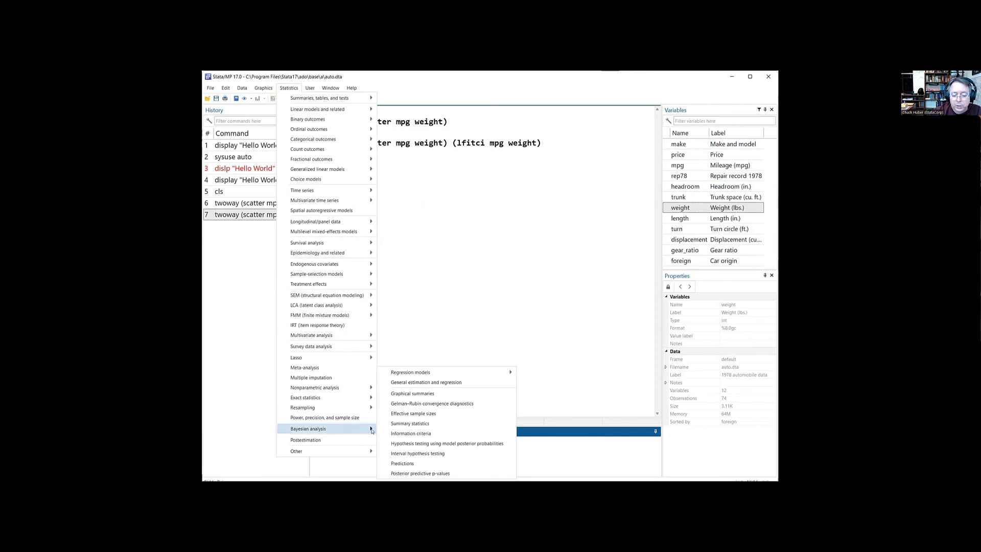
click(424, 305)
Clear the Results window with the cls command.
click(440, 458)
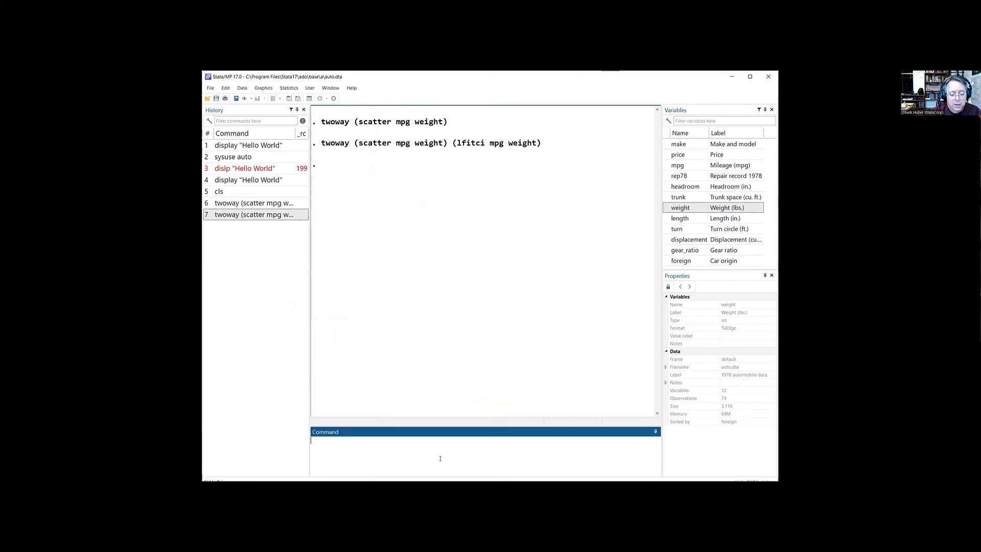
text(cls)
key(Return)
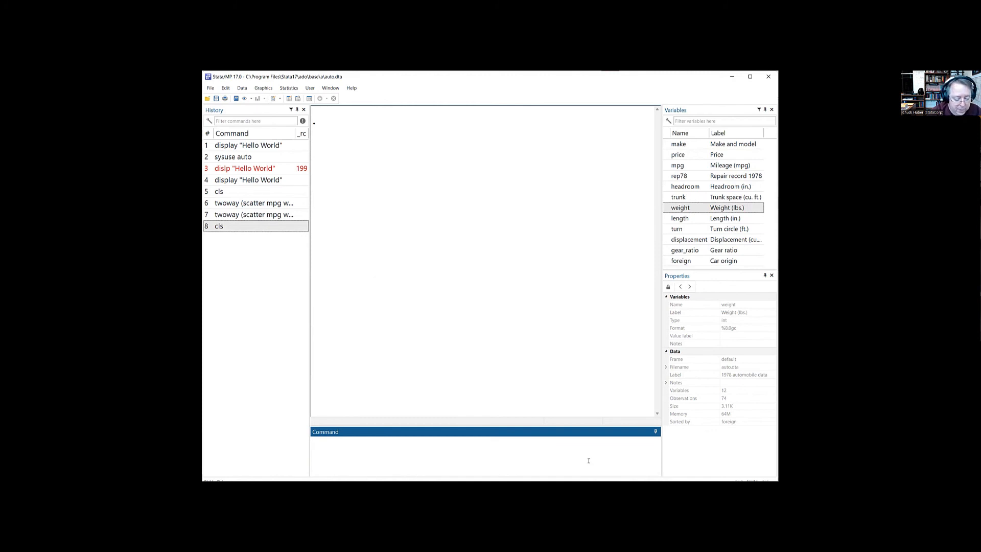
Fit a linear regression with mpg as the dependent variable and weight as the independent variable, leaving the regression dialog open.
click(286, 88)
mouse_move(286, 109)
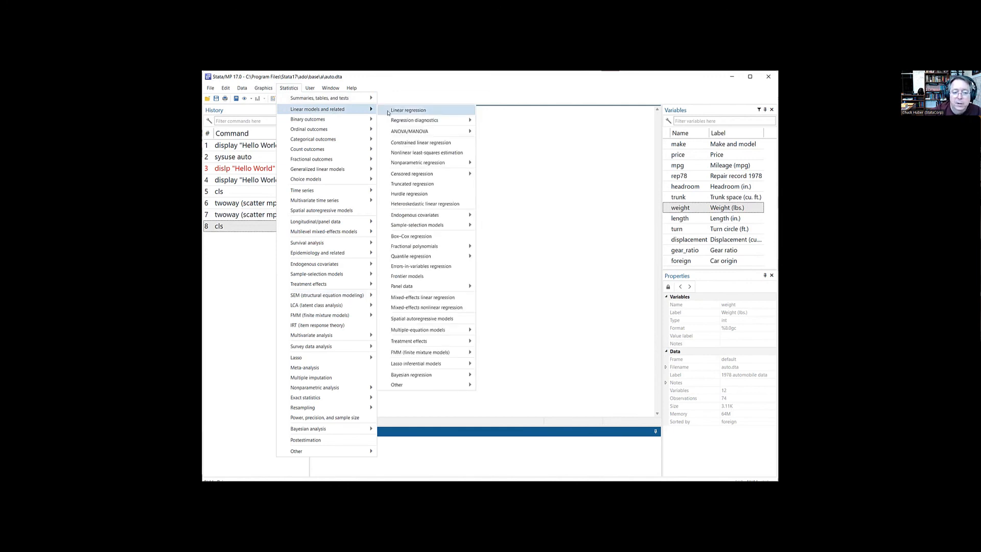
click(408, 110)
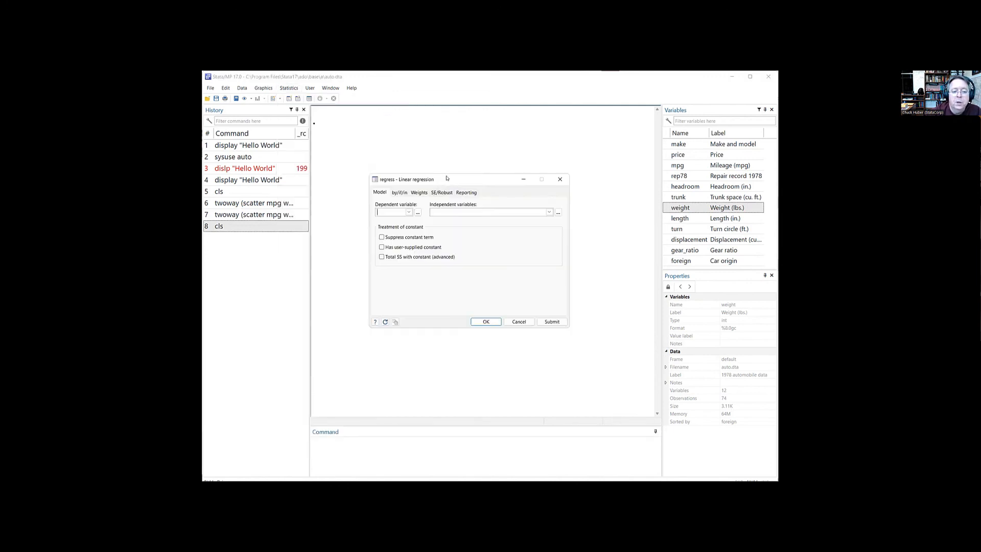
drag(446, 177, 522, 129)
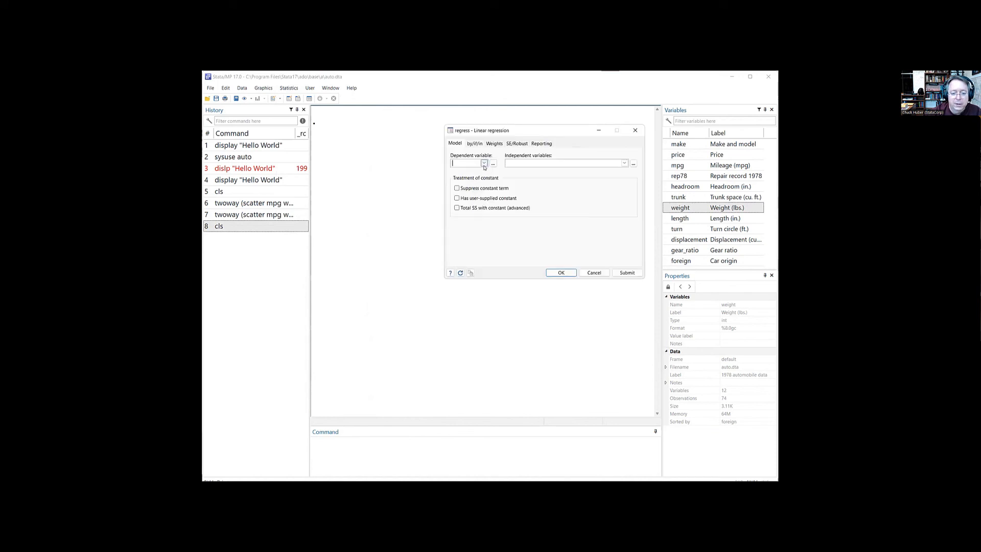
click(483, 163)
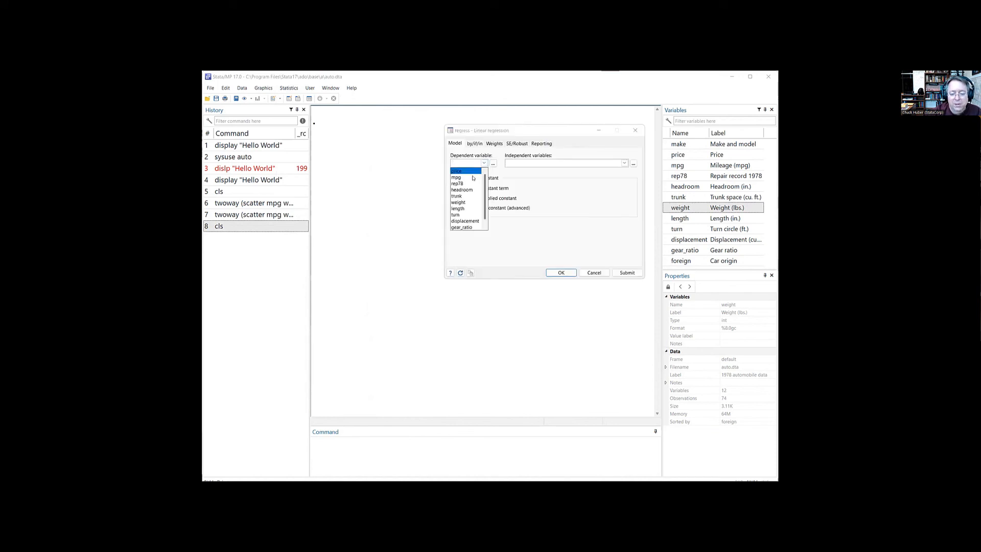
click(473, 177)
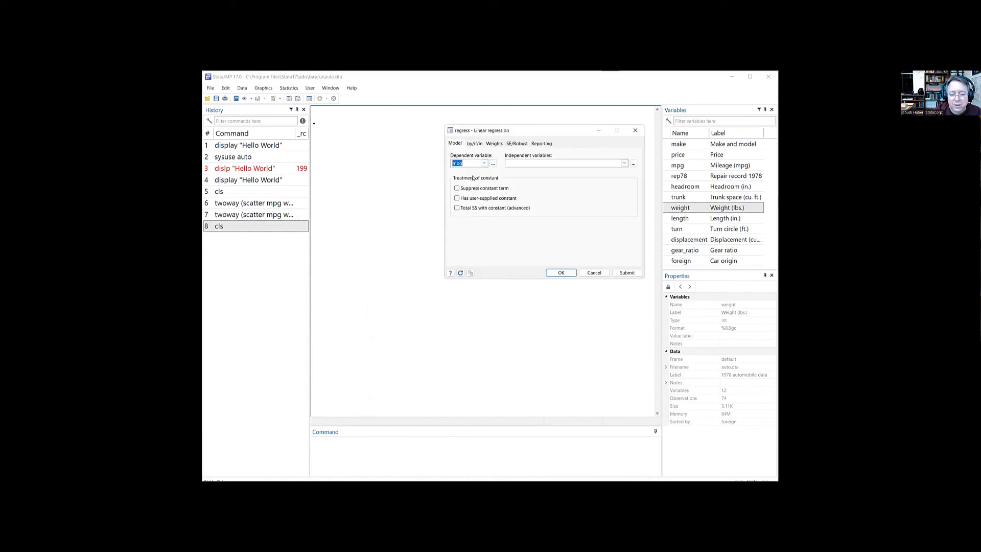
click(625, 164)
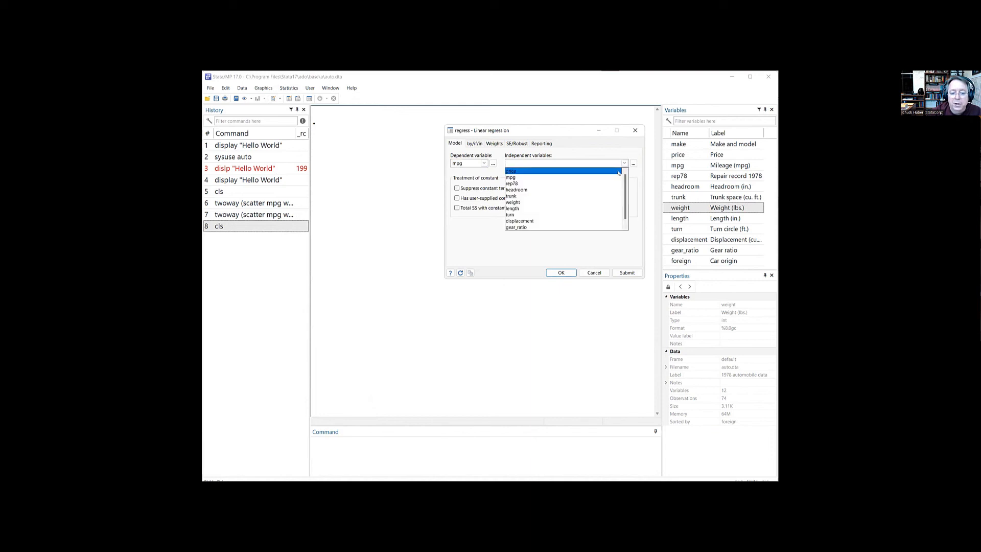
click(602, 203)
click(586, 152)
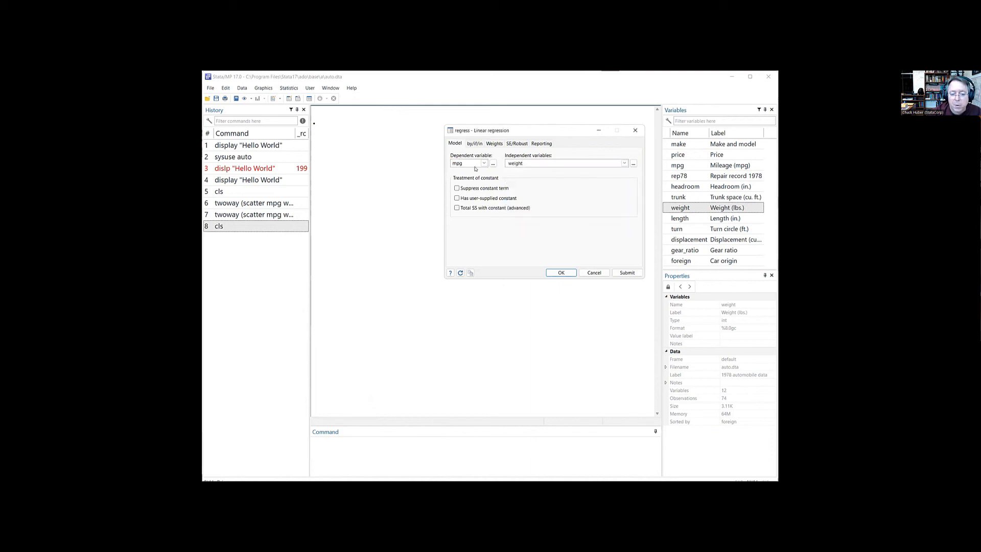
click(627, 273)
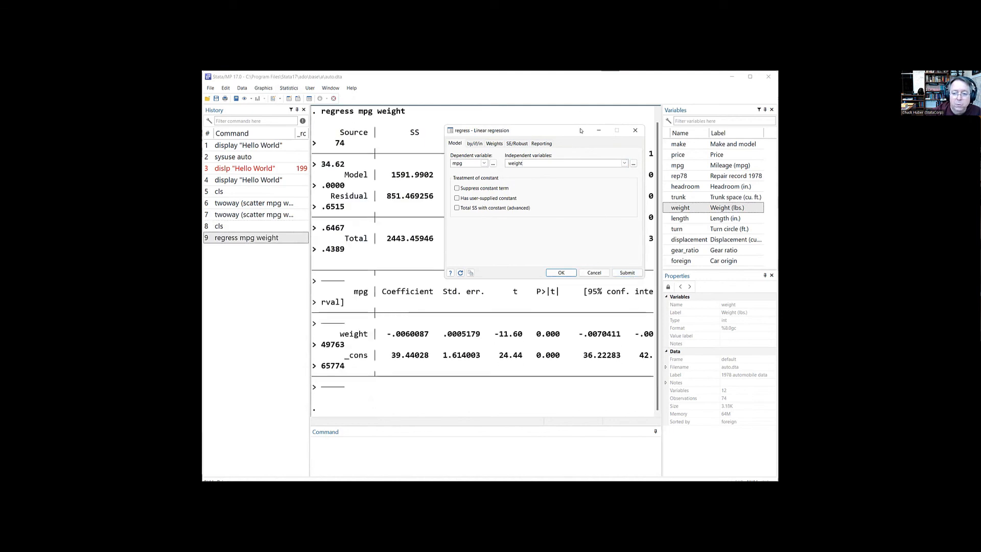
Move the regression dialog off the output, and widen the Results window by narrowing the History and Variables windows.
drag(579, 131, 772, 111)
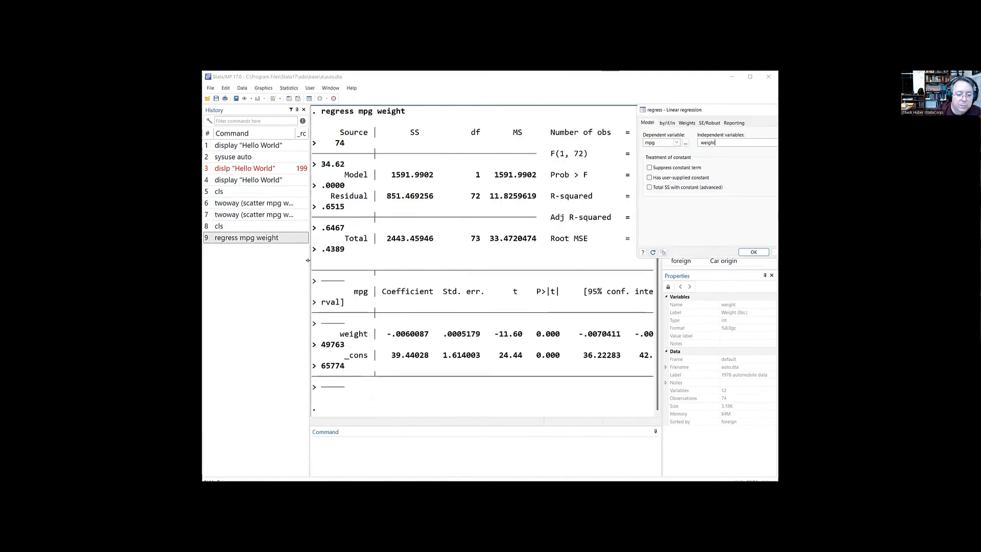
drag(308, 260, 265, 261)
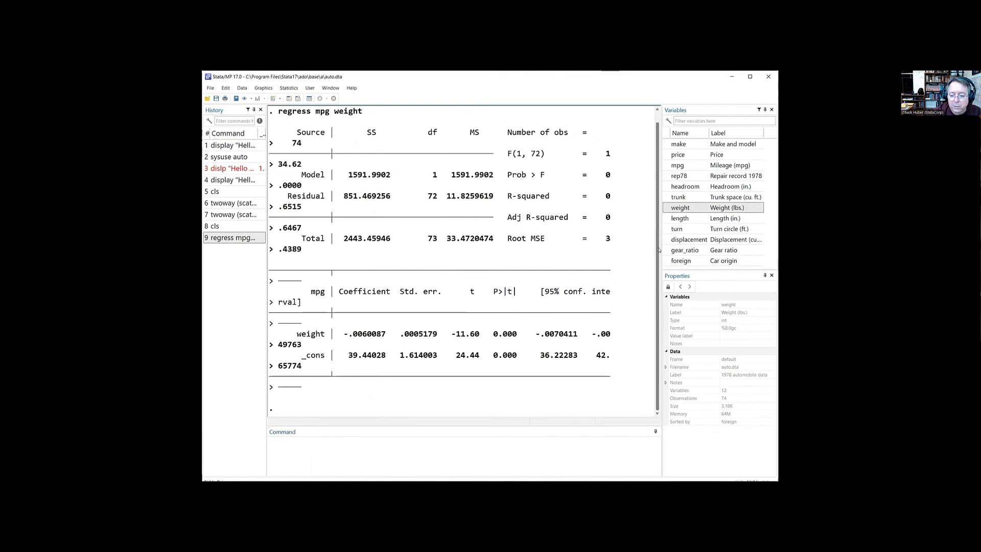
drag(659, 248, 714, 245)
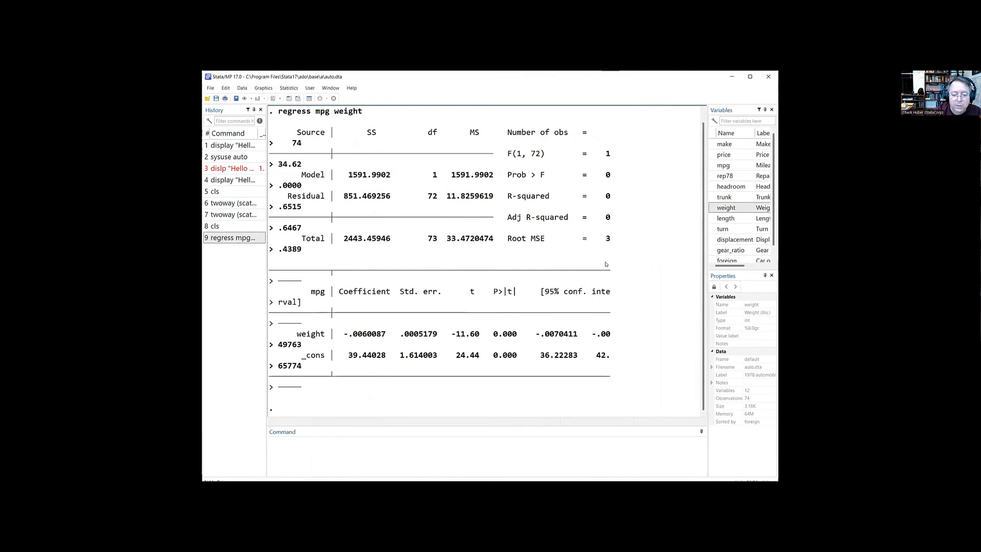
Rerun the regress mpg weight command from the command history, showing it again in a cleared Results window.
double_click(211, 238)
click(210, 238)
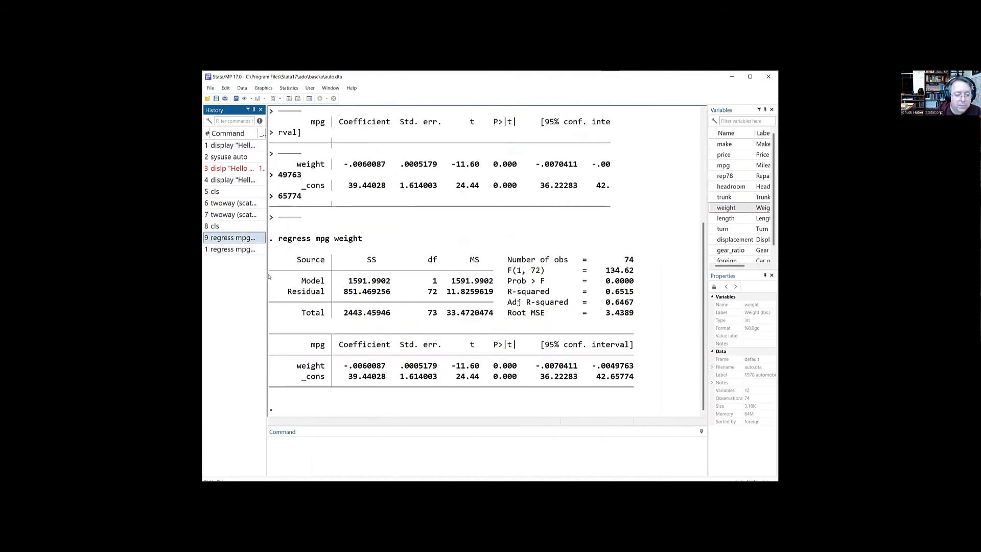
double_click(222, 252)
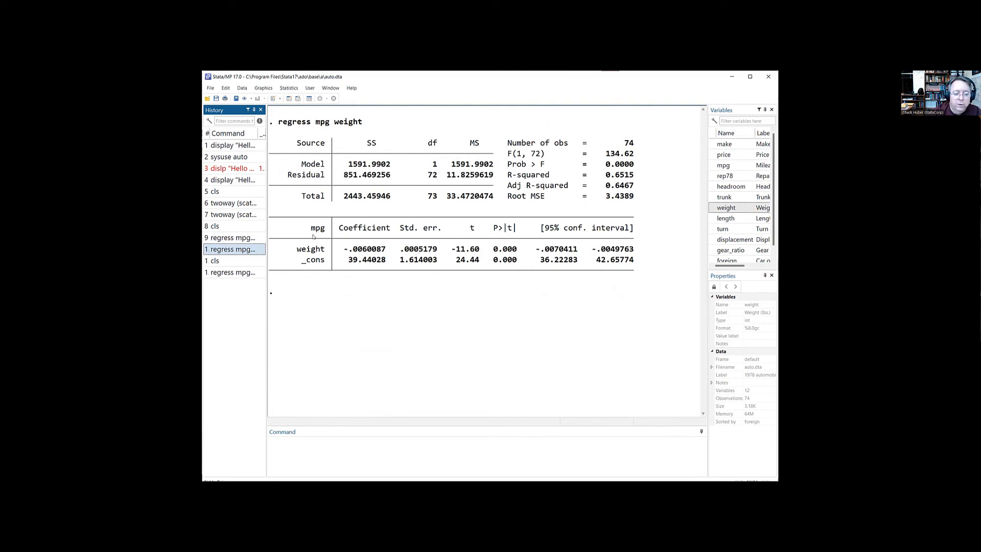
Recall the latest regress mpg weight command, add the bayes: prefix, and run it to fit a Bayesian linear regression.
click(345, 440)
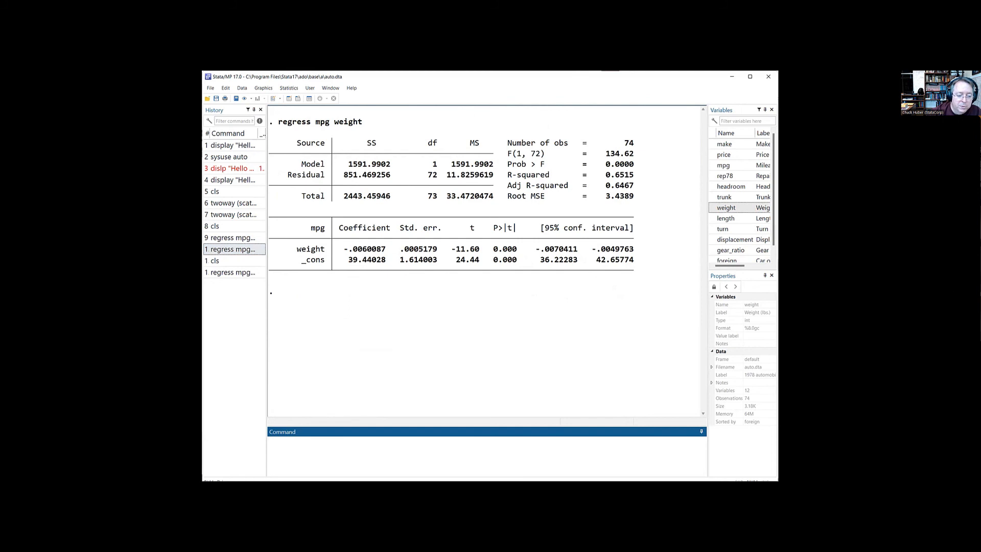
click(257, 273)
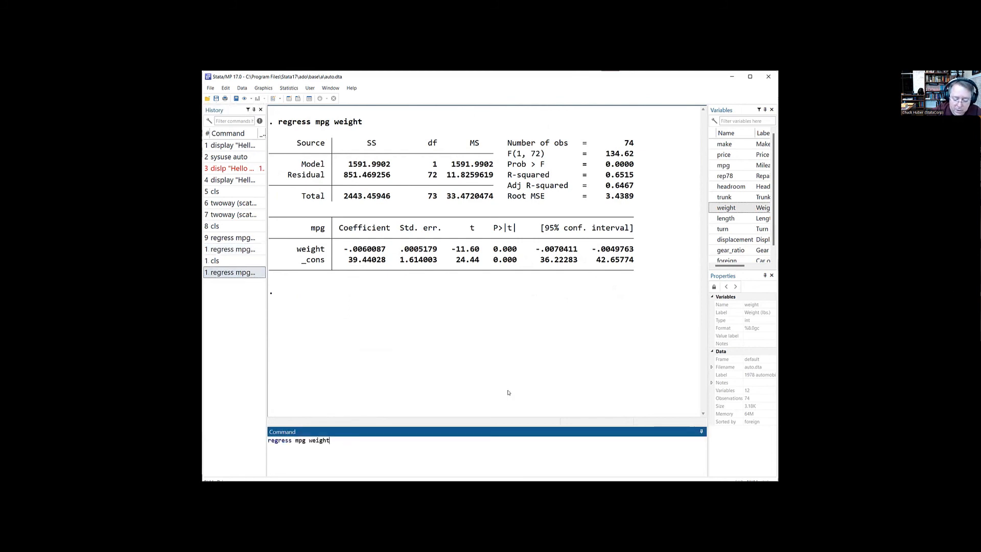
key(Home)
text(bayes)
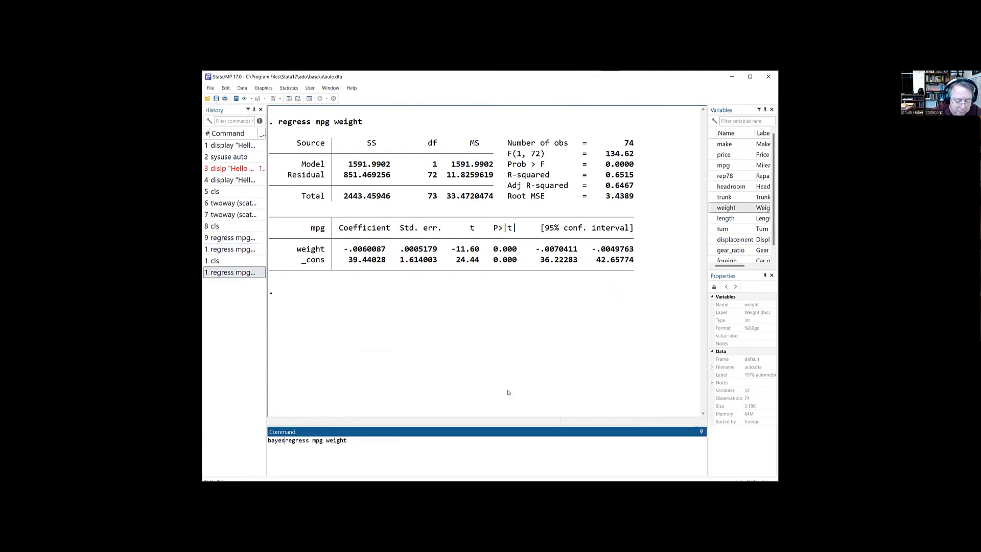
text(:)
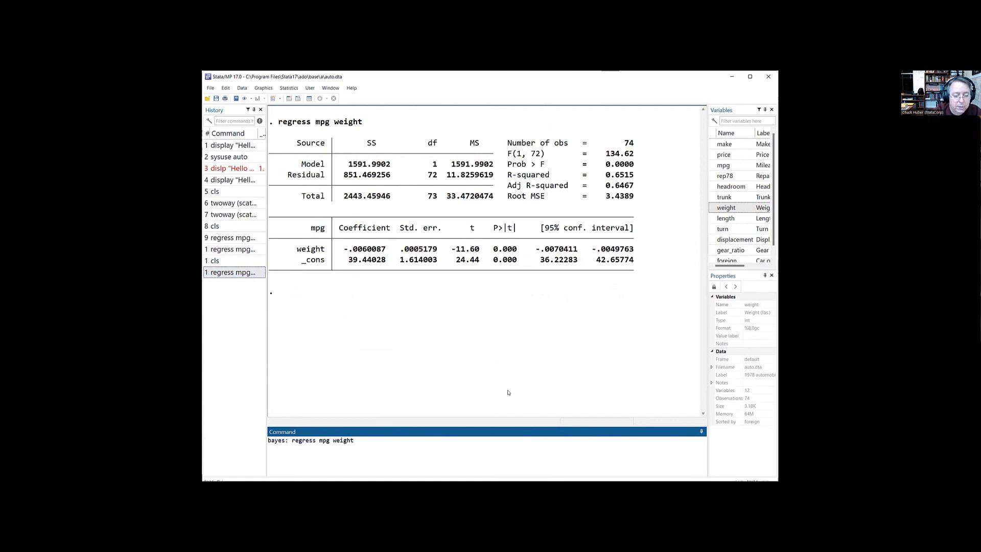
key(Return)
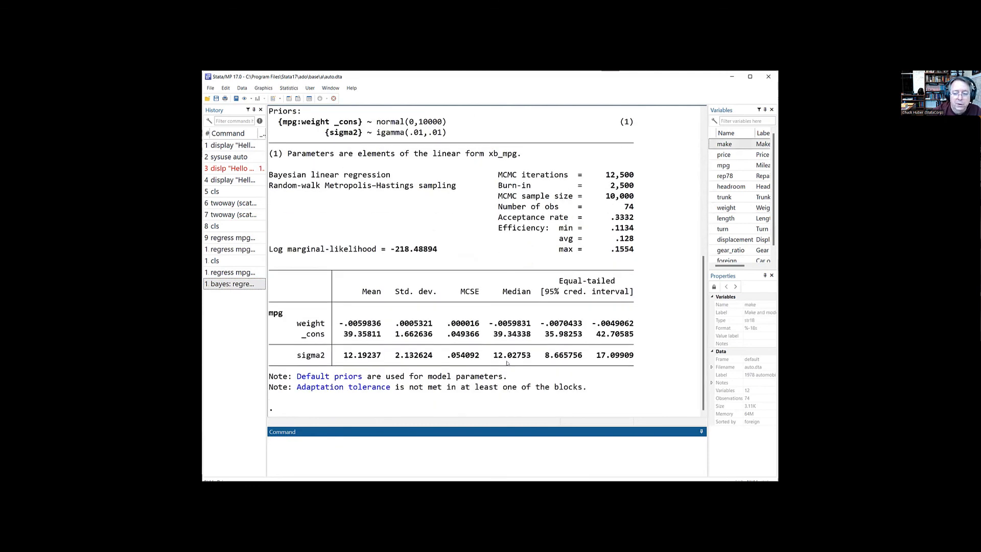
Examine the mean, standard deviation and credible interval columns of the Bayesian output, and recall the command to review its bayes: prefix.
drag(360, 292, 438, 293)
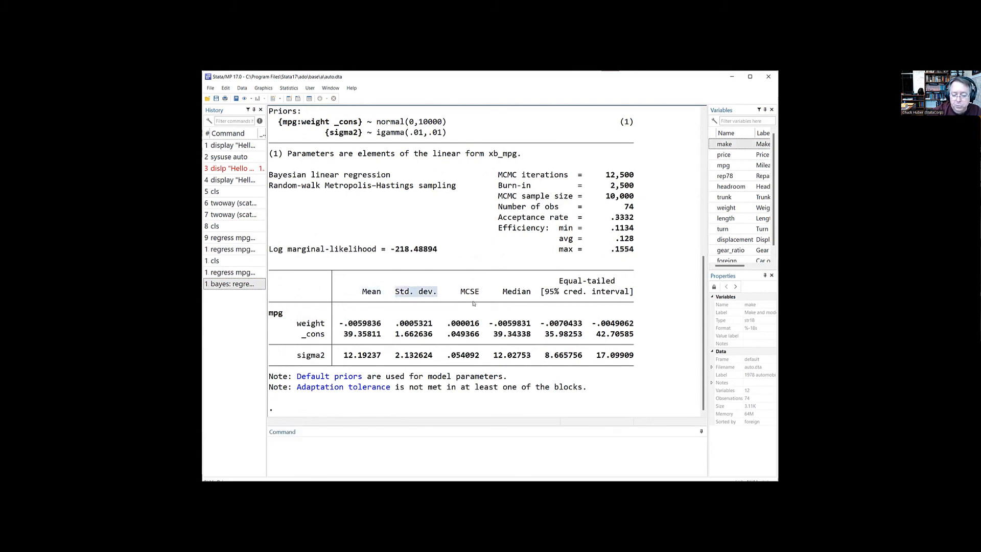
drag(547, 293, 632, 294)
click(606, 285)
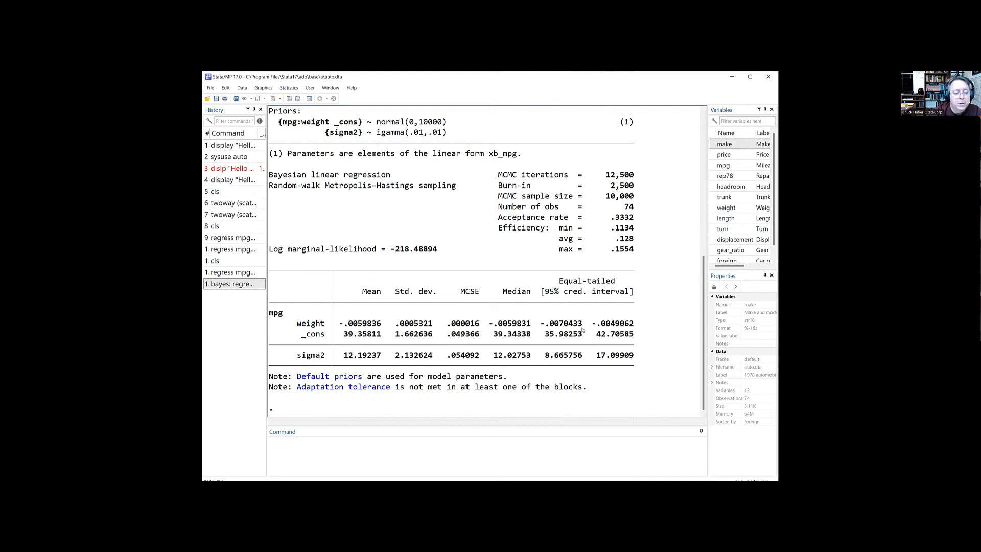
key(Page_Up)
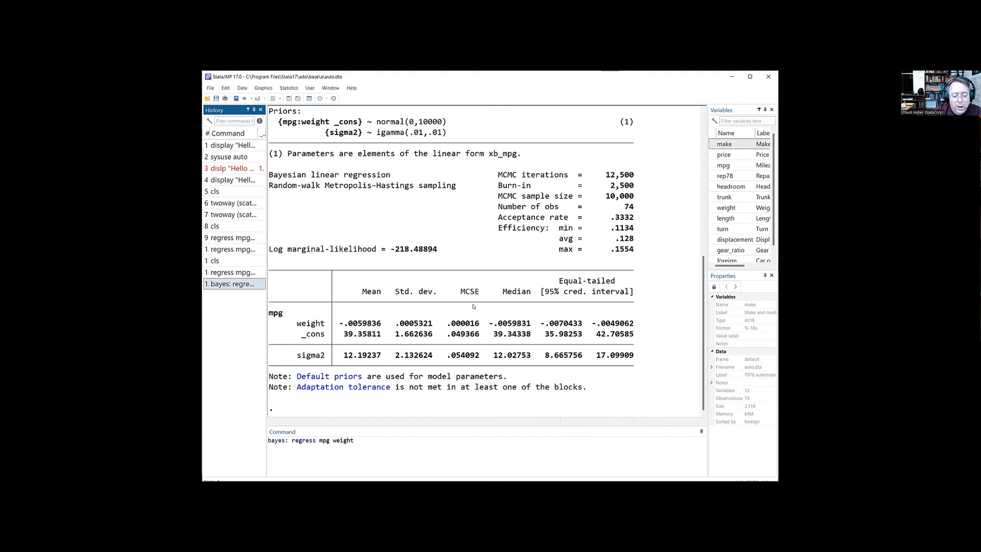
double_click(286, 441)
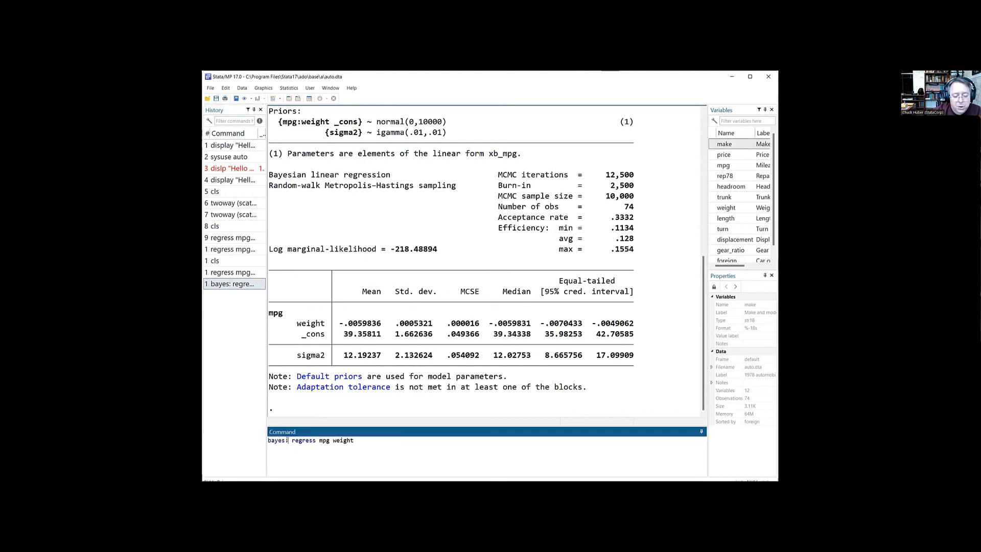
click(286, 440)
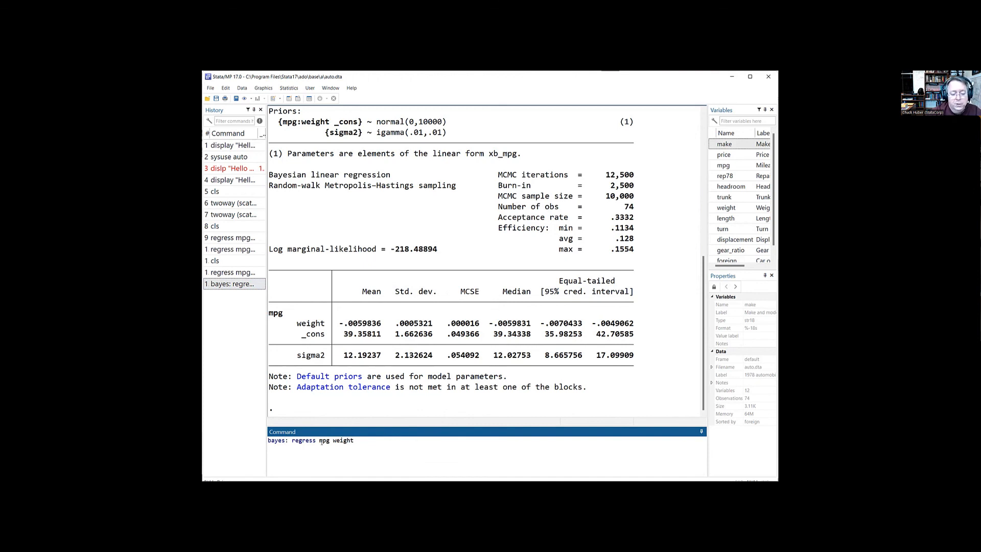
drag(288, 440, 261, 440)
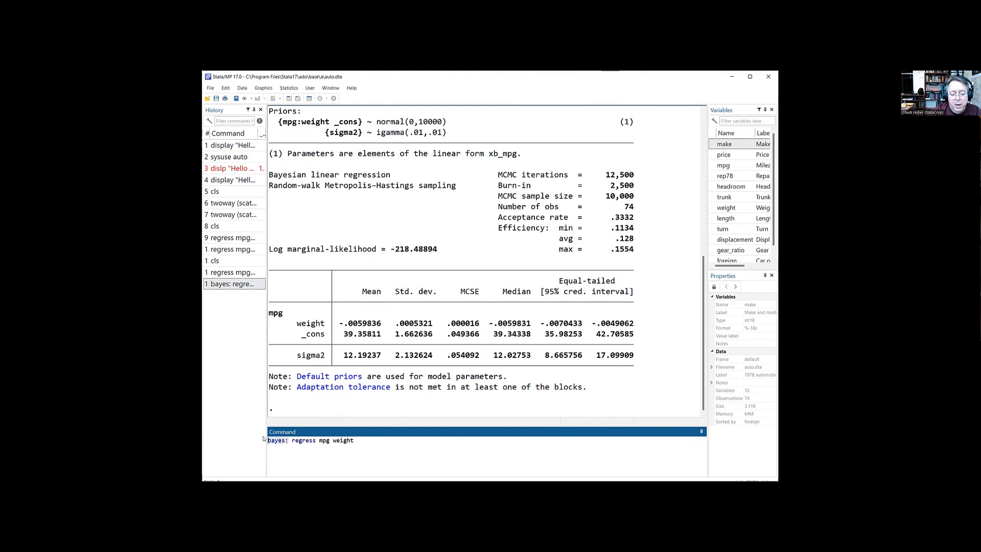
click(285, 441)
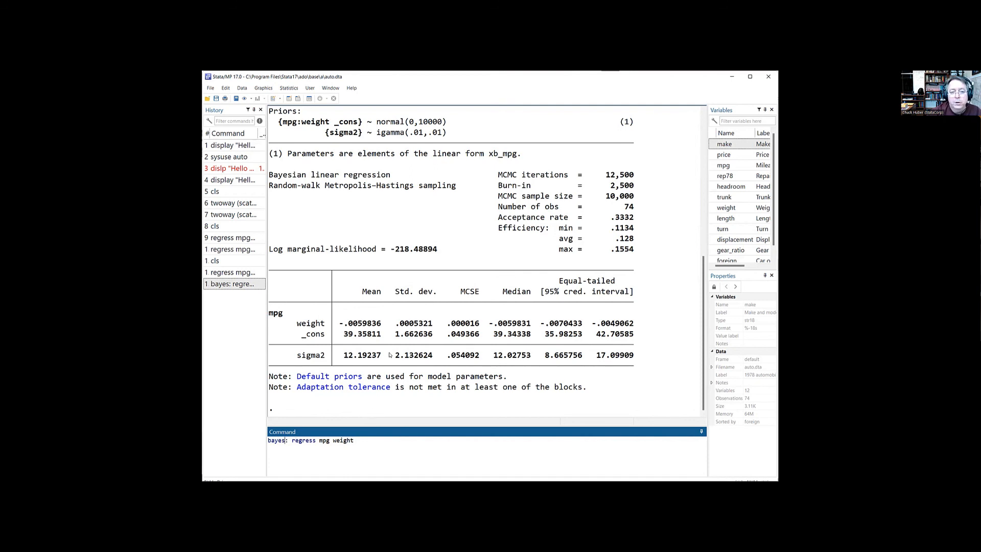
Discard the recalled Bayesian command and clear the Results window with cls.
drag(356, 441, 255, 436)
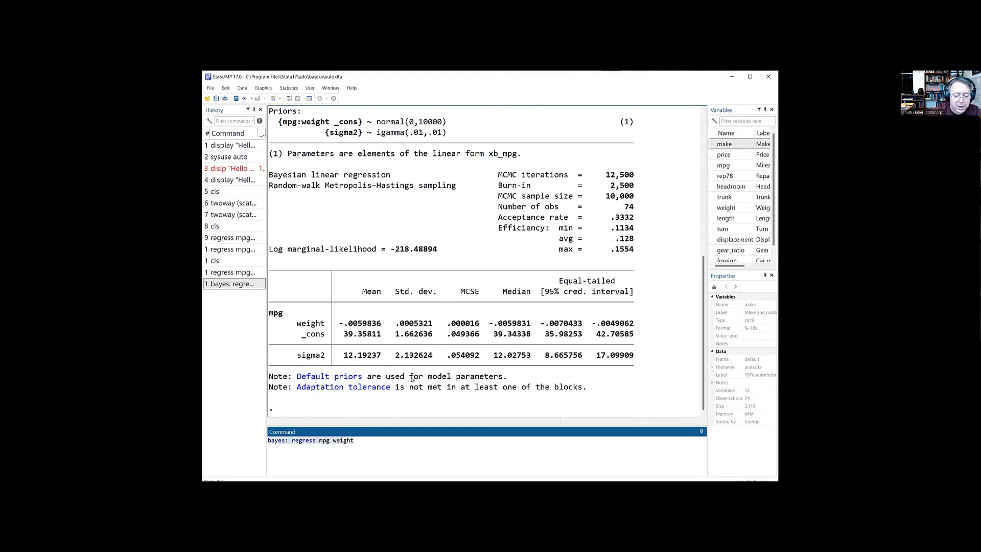
key(Delete)
text(cls)
key(Return)
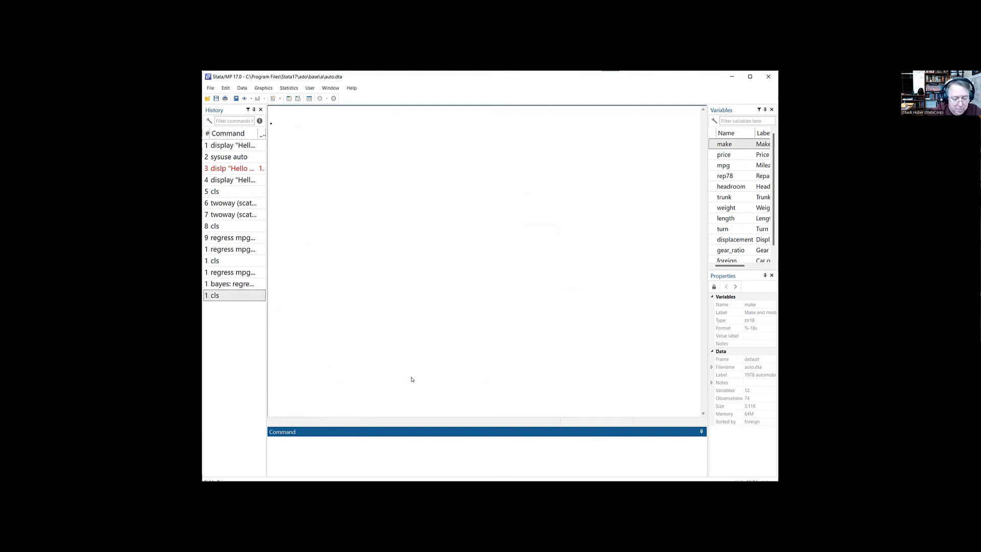
Compose the command logistic foreign weight rep78, inserting the three variable names from the dataset's variable list.
text(logistic)
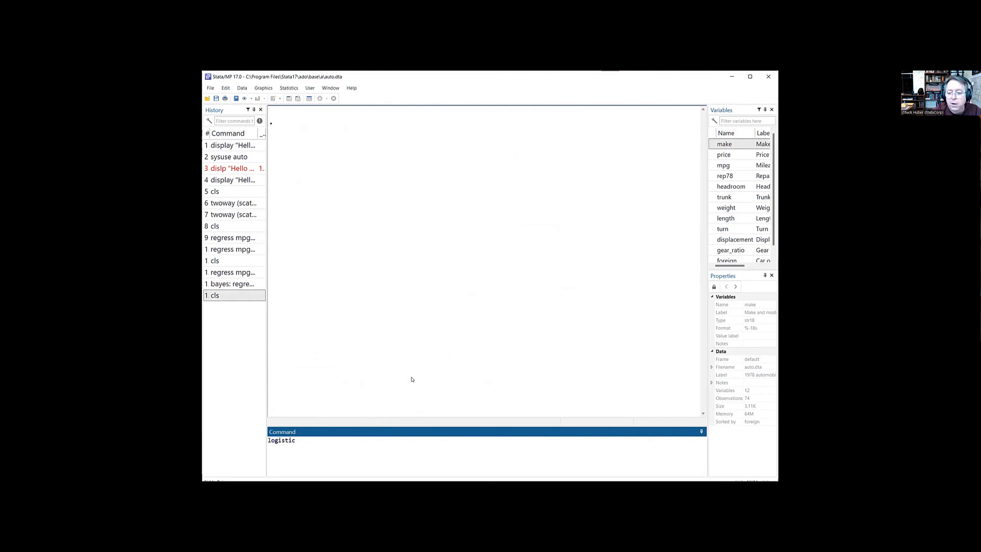
scroll(749, 224, down, 1)
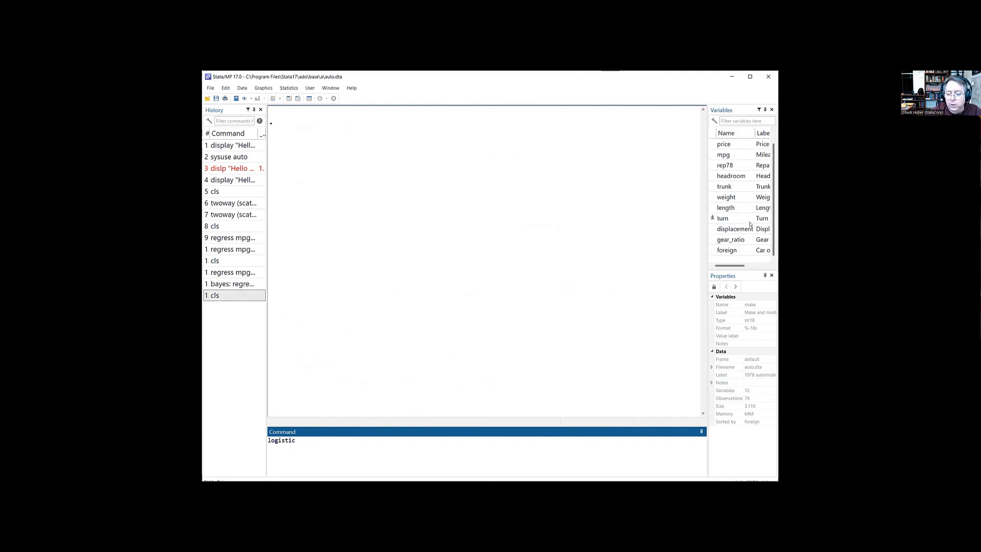
double_click(725, 250)
click(336, 439)
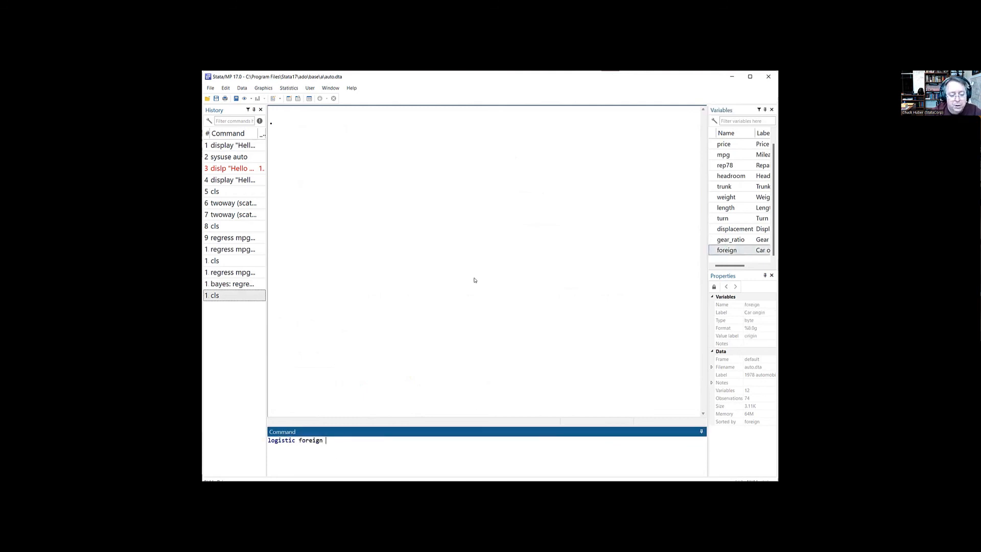
double_click(730, 198)
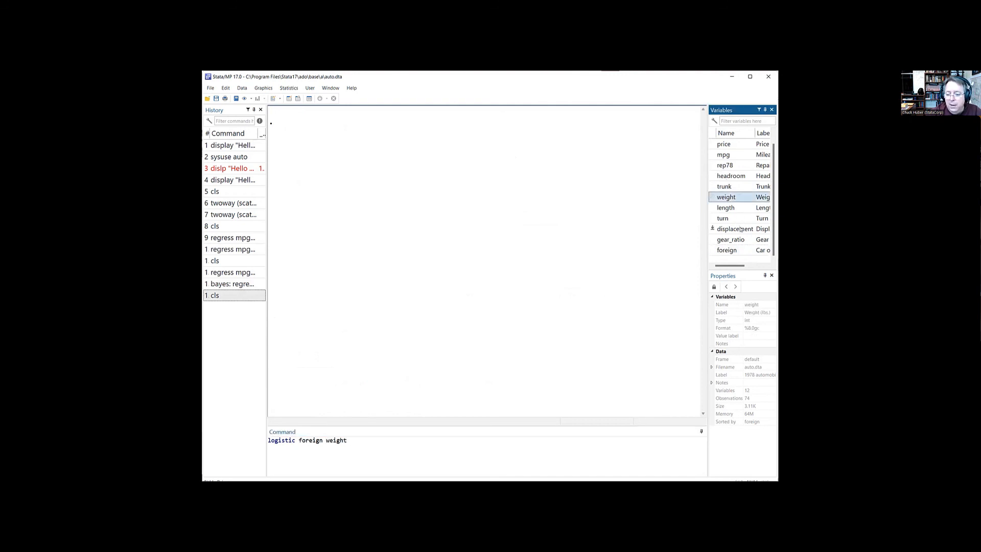
scroll(740, 230, up, 1)
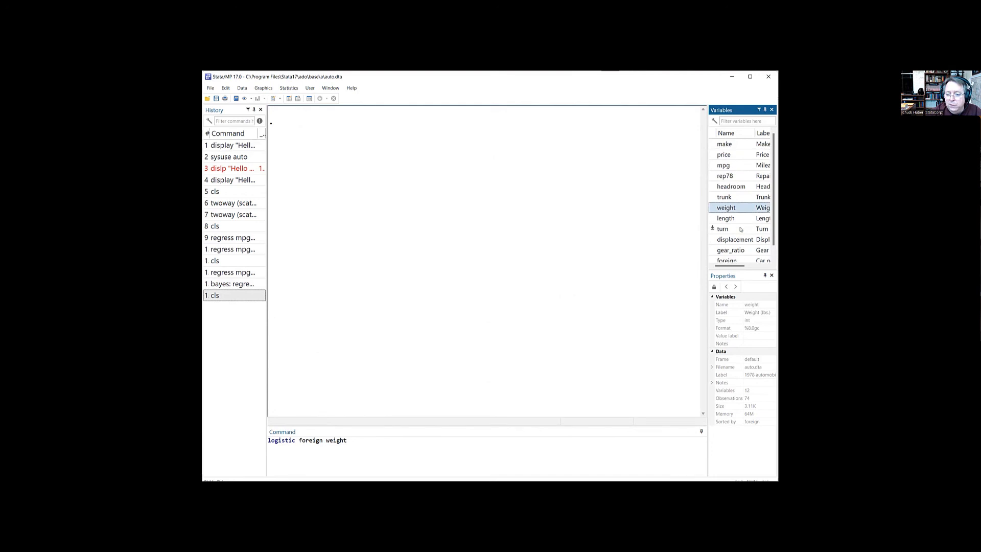
double_click(728, 176)
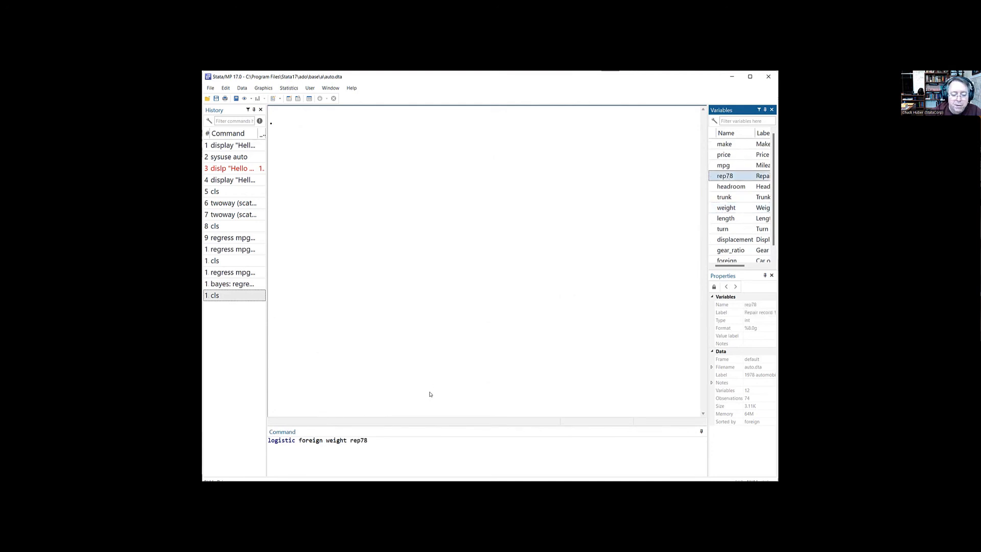
Change the logistic predictors to the full factorial interaction c.weight##i.rep78, with weight continuous and rep78 categorical.
click(349, 440)
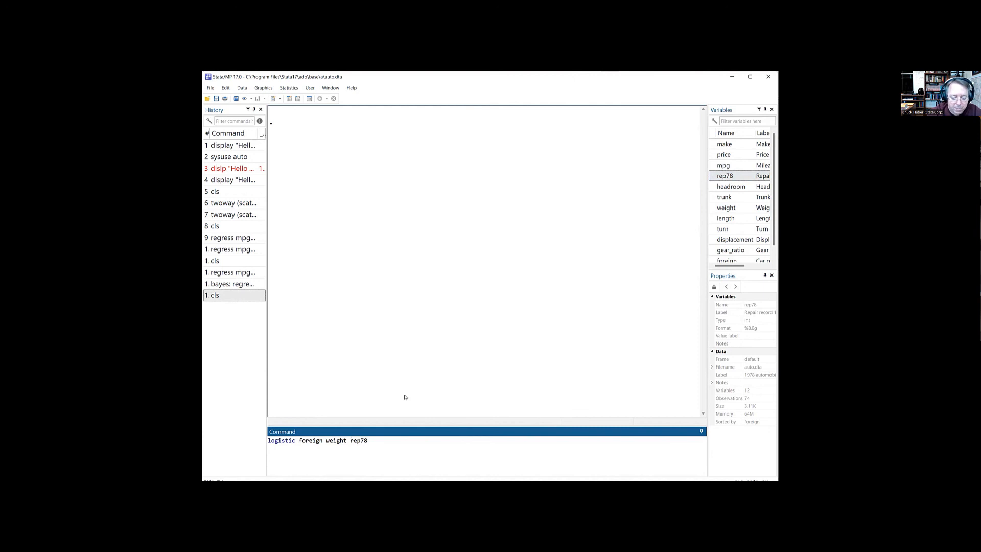
key(BackSpace)
text(##)
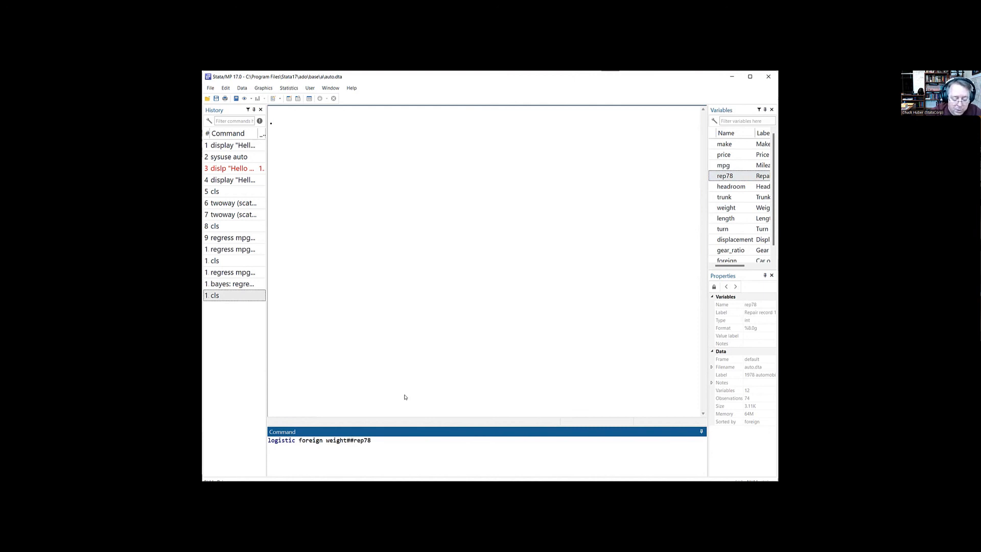
text(i.)
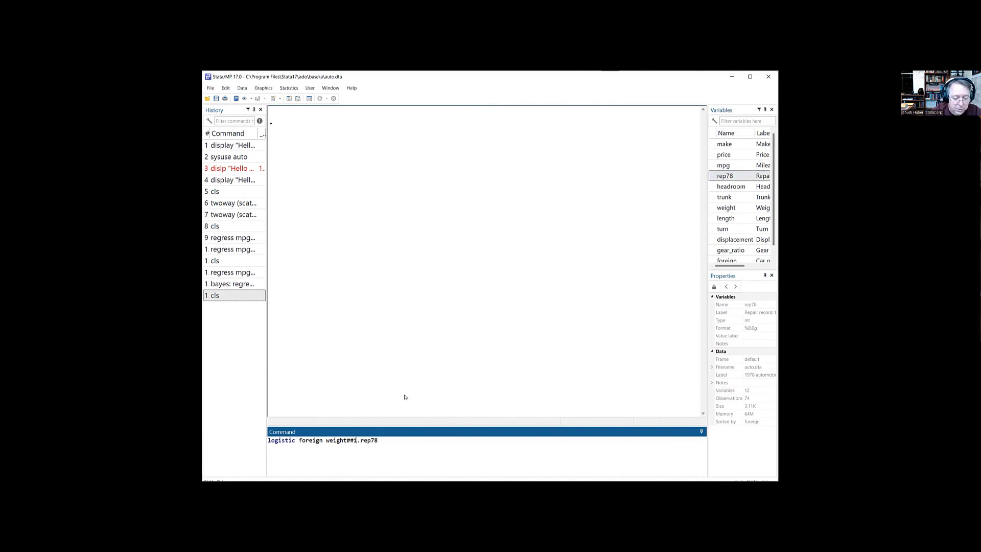
text(c.)
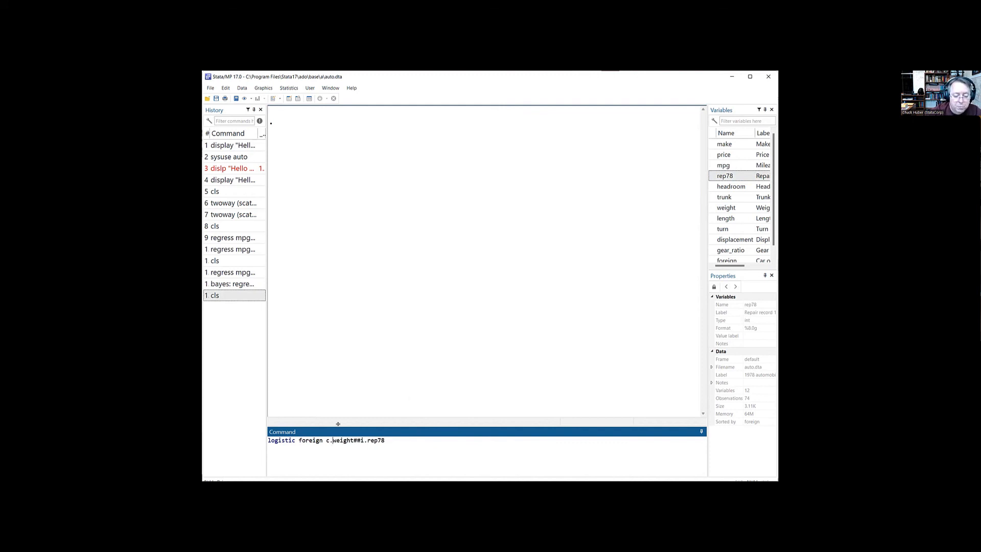
Run logistic foreign c.weight##i.rep78 and highlight the odds ratios for weight and rep78 level 3 and the rep78#c.weight interaction label.
drag(300, 440, 387, 440)
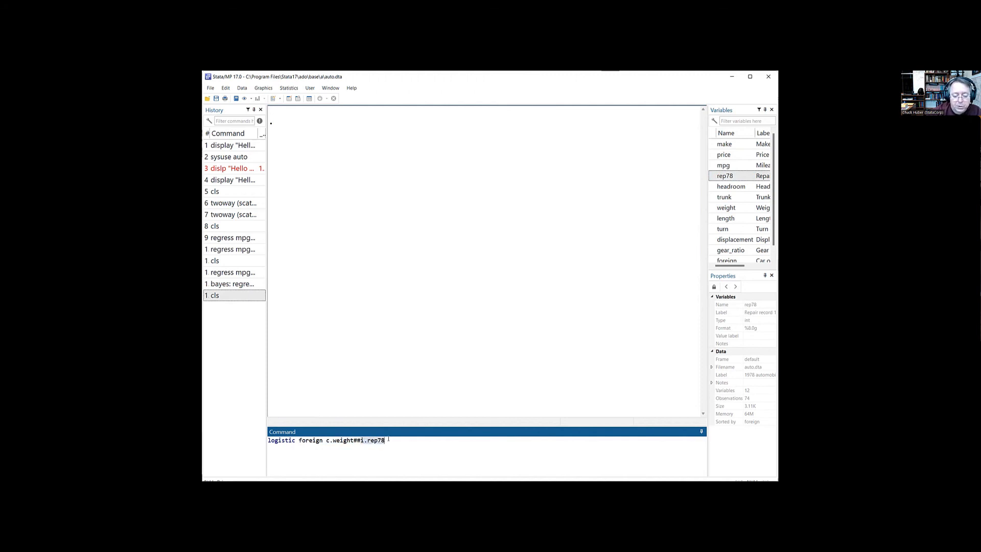
drag(388, 439, 360, 440)
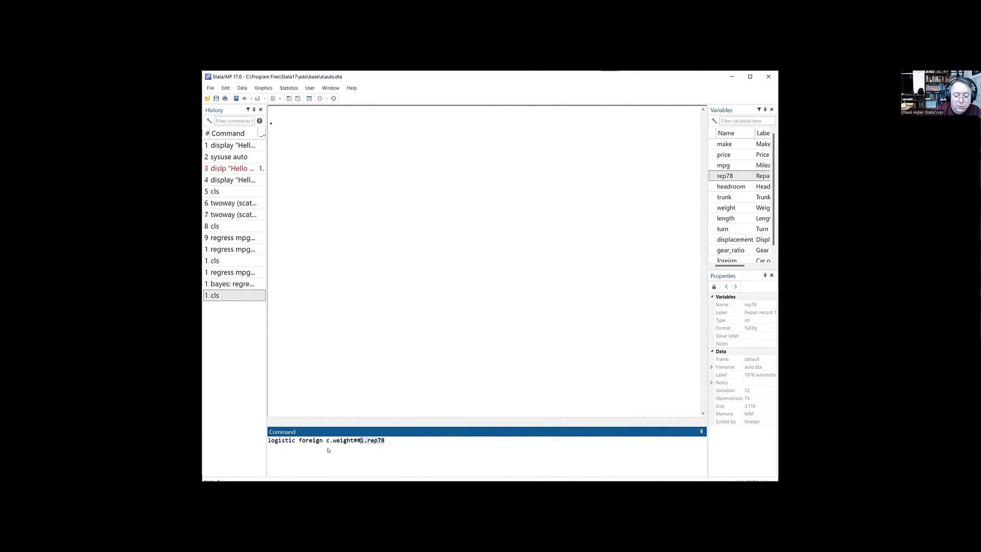
click(417, 447)
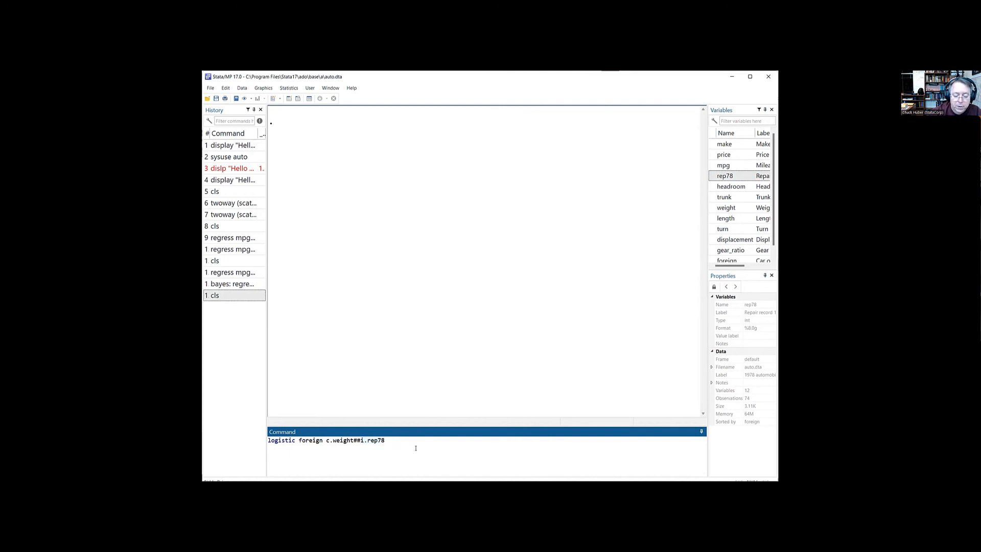
key(Return)
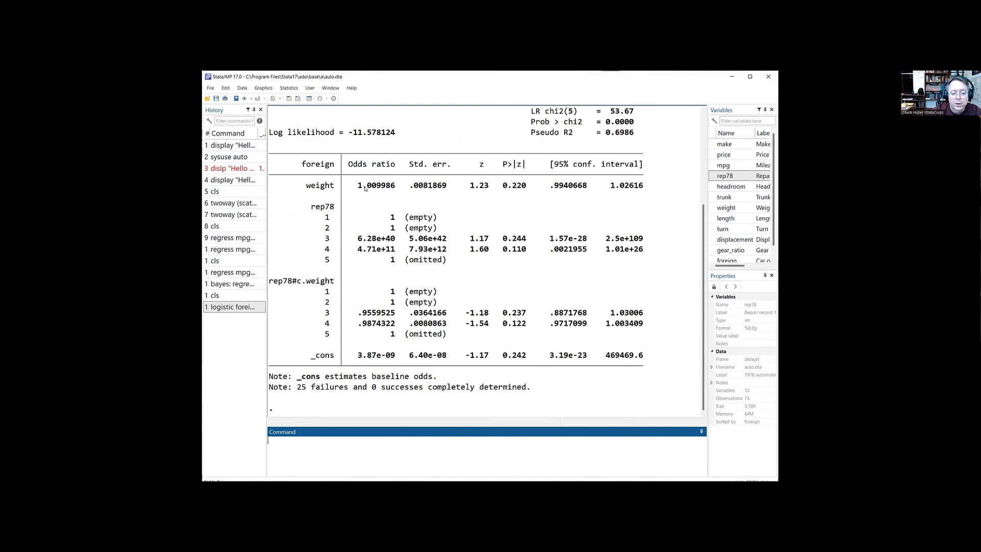
drag(358, 186, 394, 188)
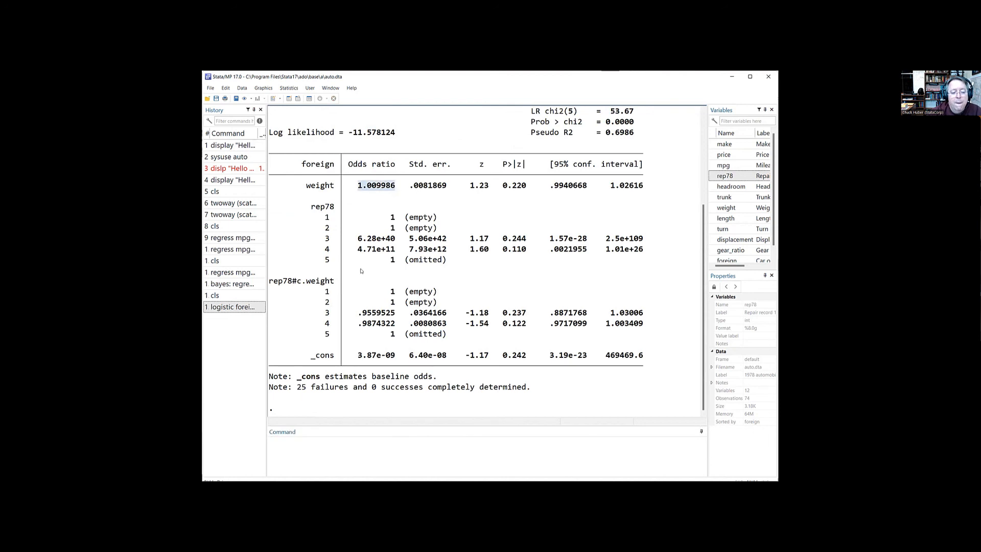
drag(359, 239, 394, 240)
click(392, 240)
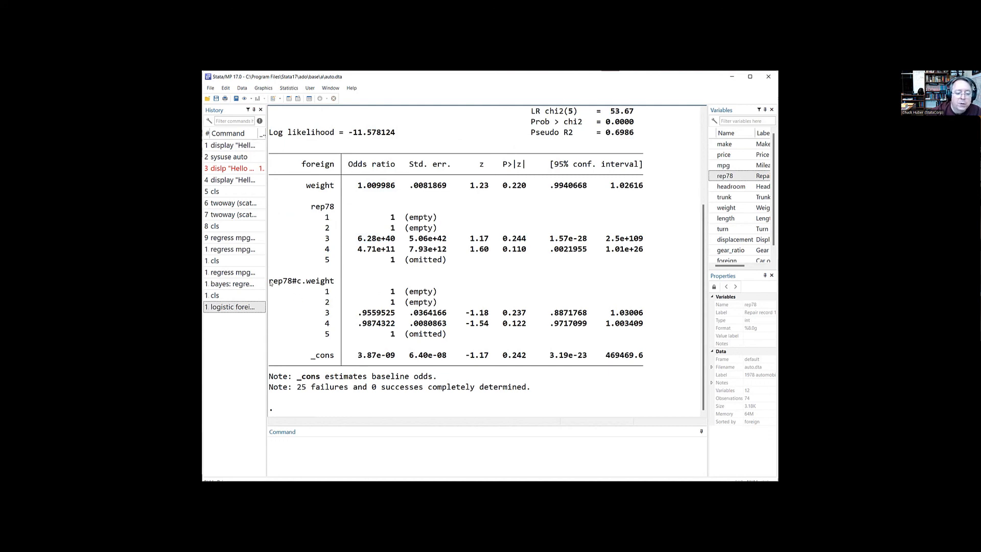
drag(270, 282, 330, 285)
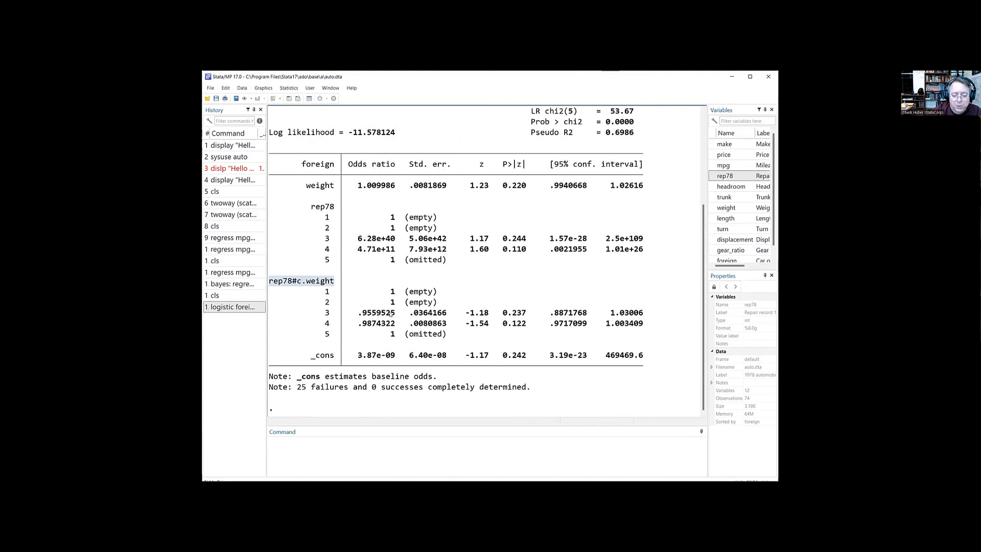
click(436, 450)
text(margins)
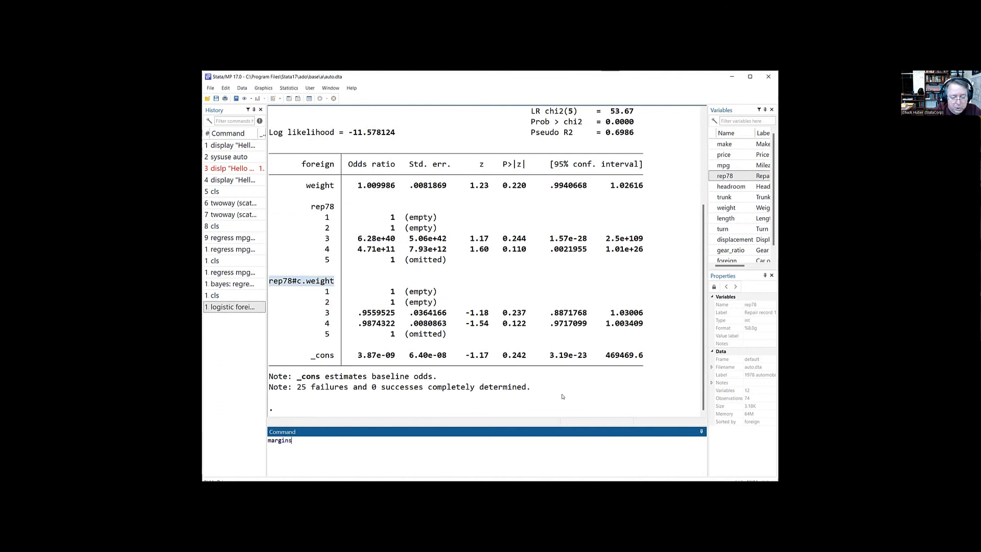
text( rep)
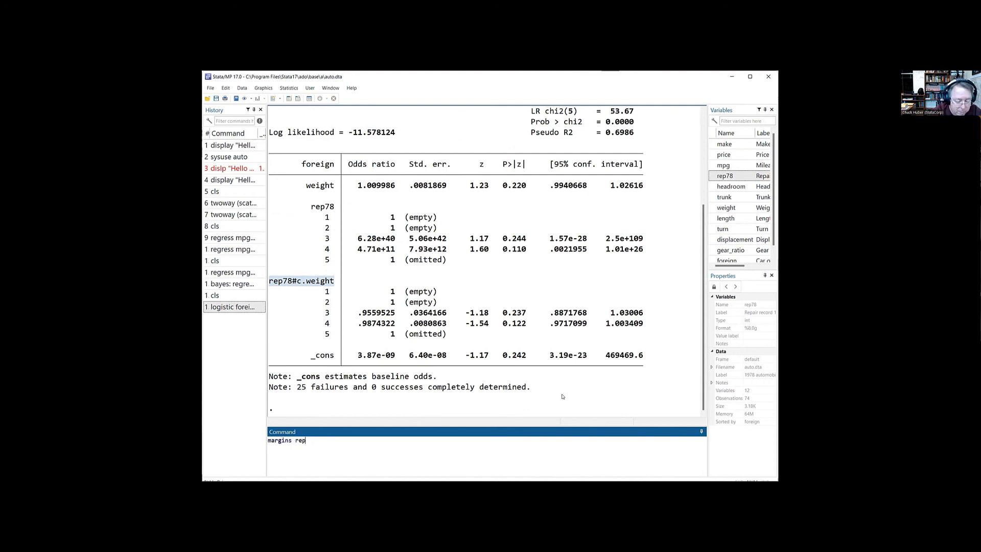
text(s78, at(weight==)
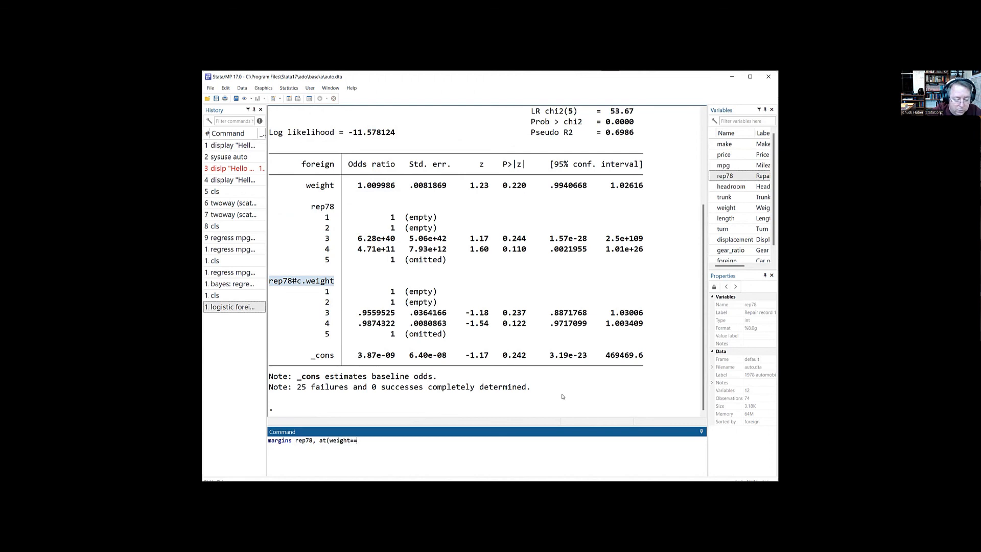
text(2)
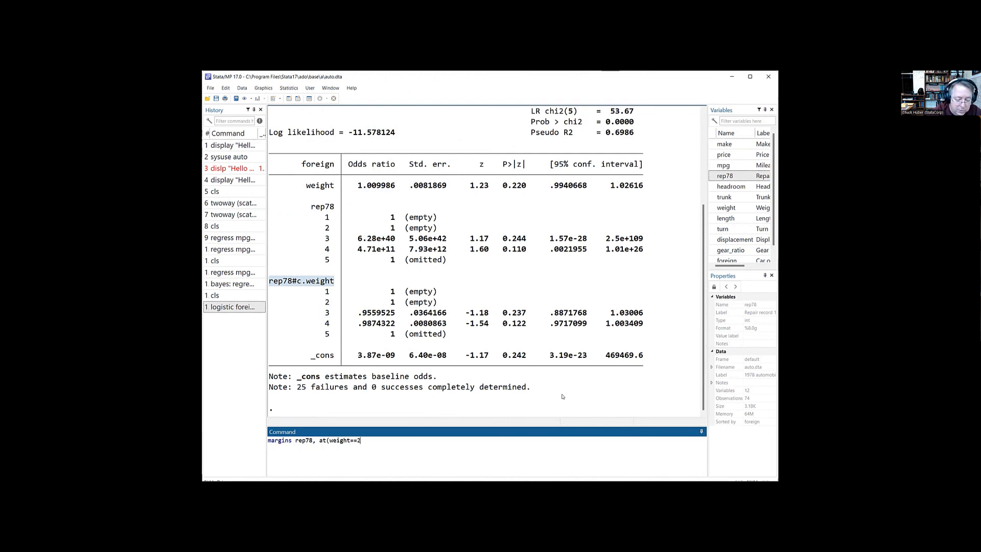
text(000(5)
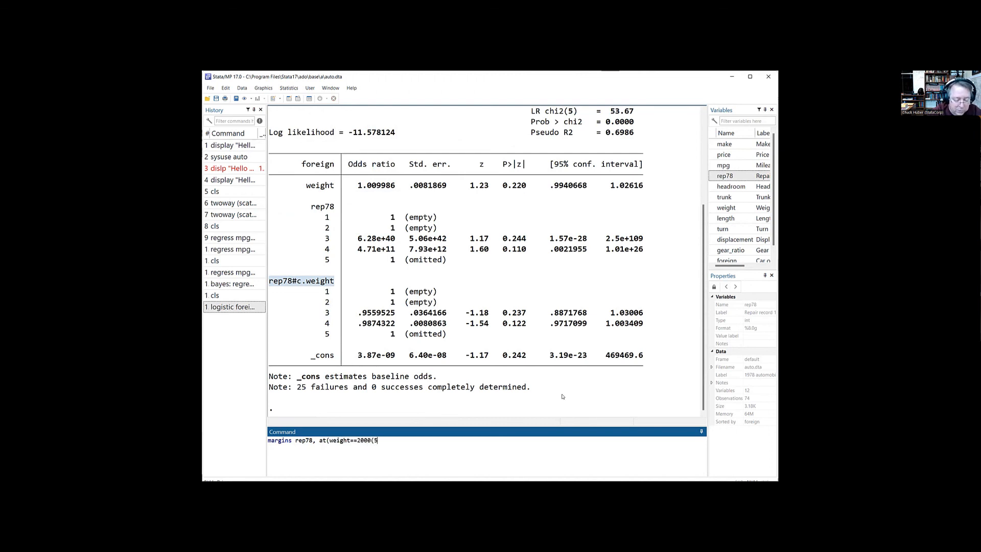
text(00)4000))
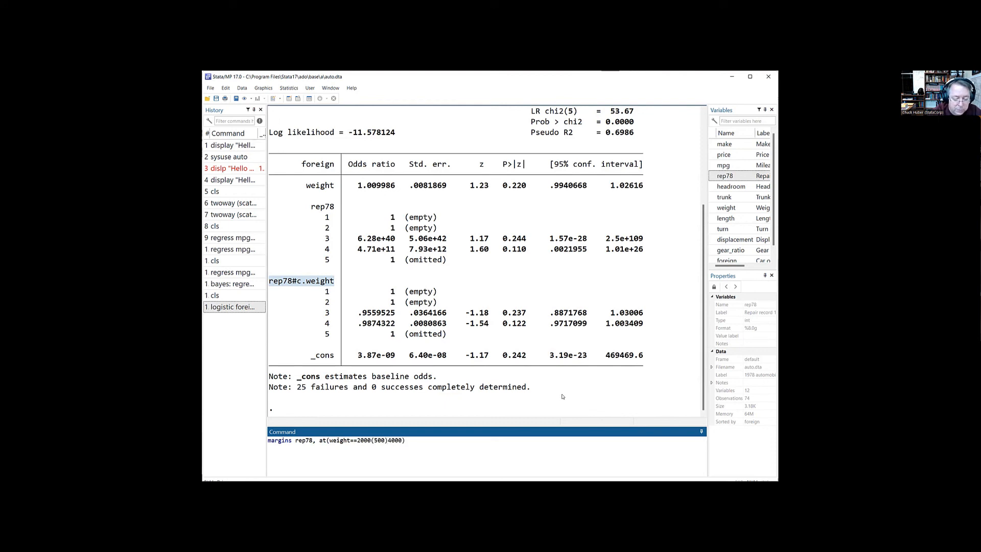
key(Return)
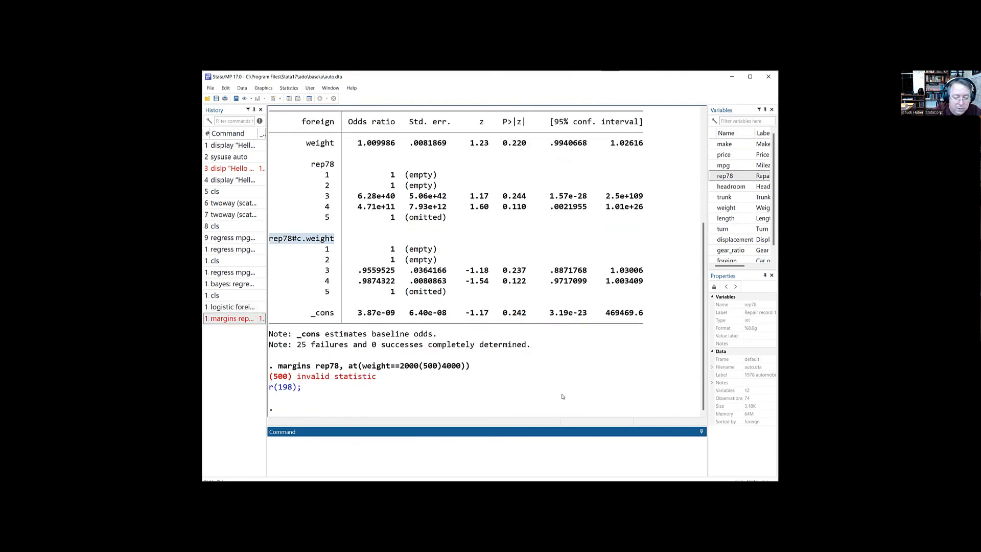
key(Page_Up)
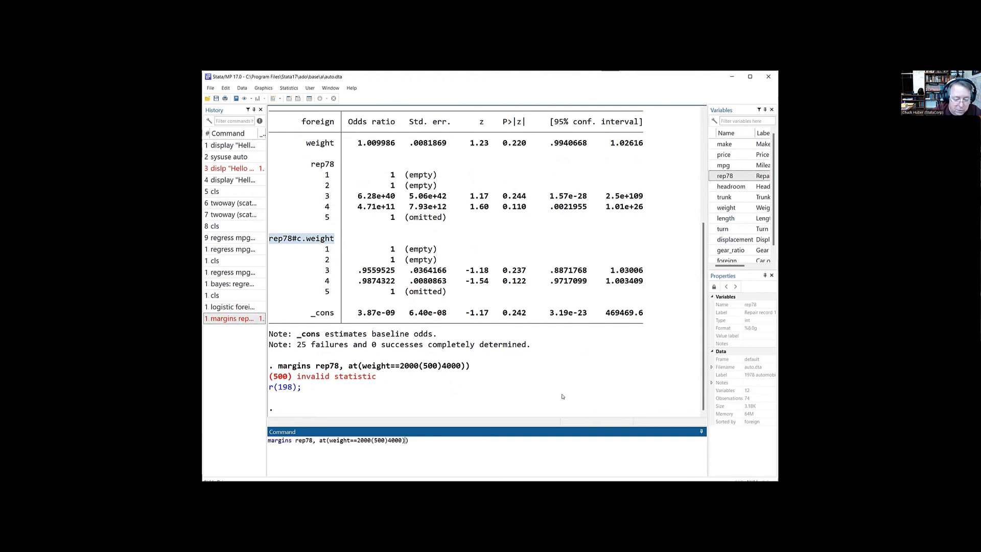
key(Left)
key(Left)
key(Left)
key(Left)
key(Left)
text(()
key(Return)
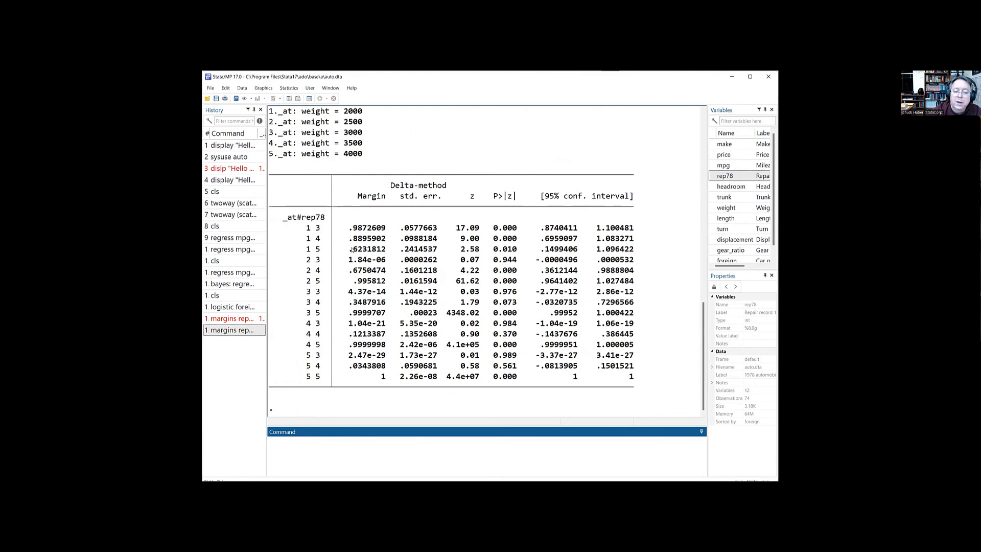
Examine the adjusted predictions for each weight and rep78 combination, highlighting weight values in the _at legend above the table.
scroll(351, 250, up, 1)
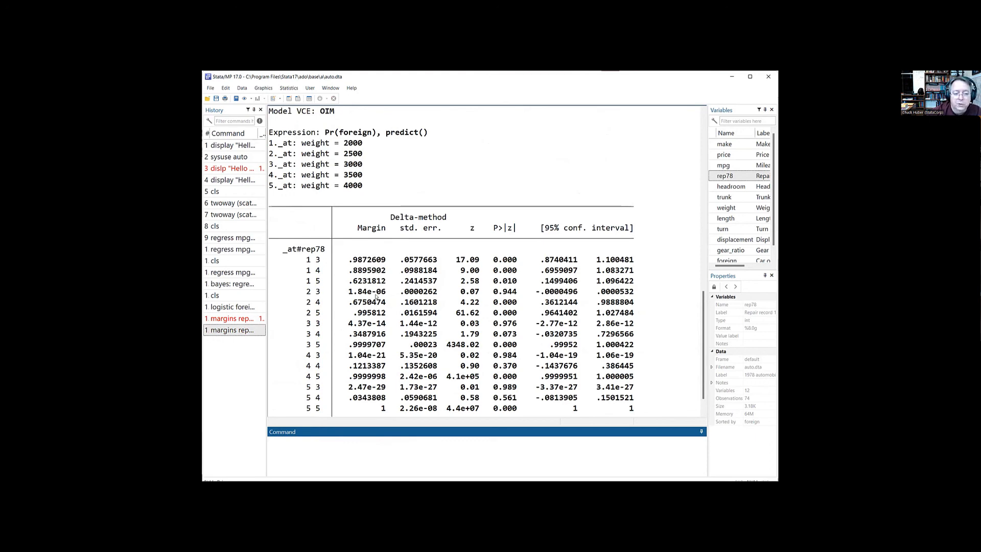
scroll(377, 296, up, 2)
scroll(376, 296, down, 3)
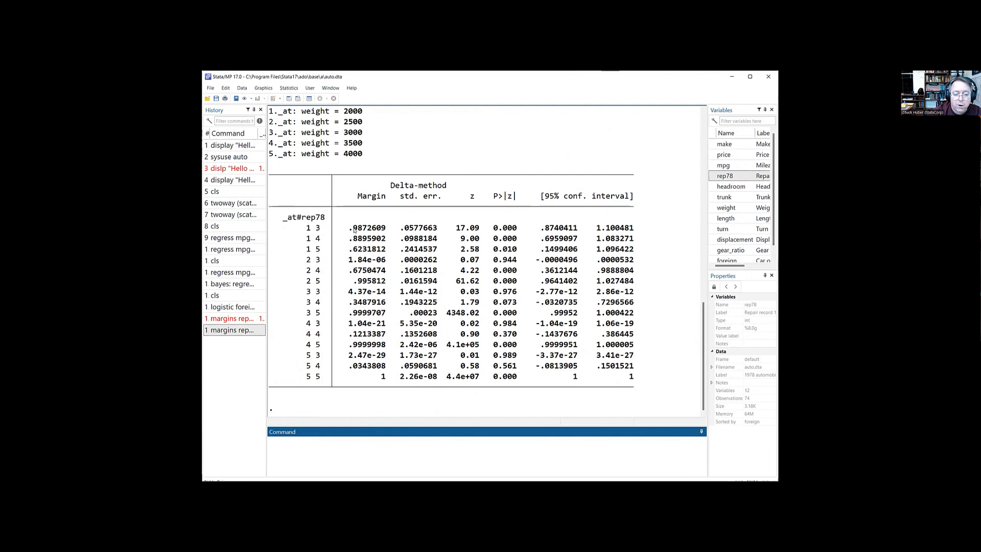
scroll(383, 254, up, 4)
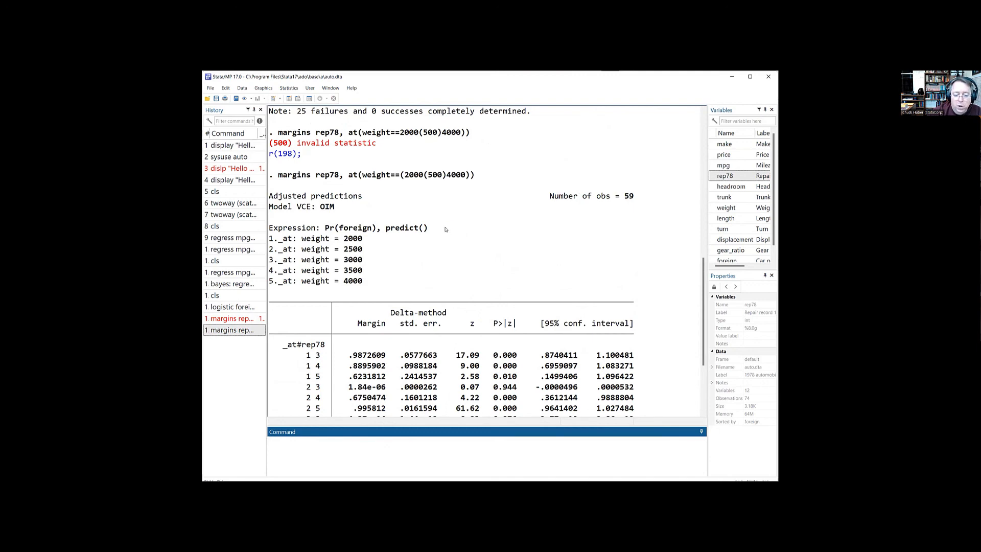
scroll(445, 229, down, 4)
scroll(368, 194, up, 2)
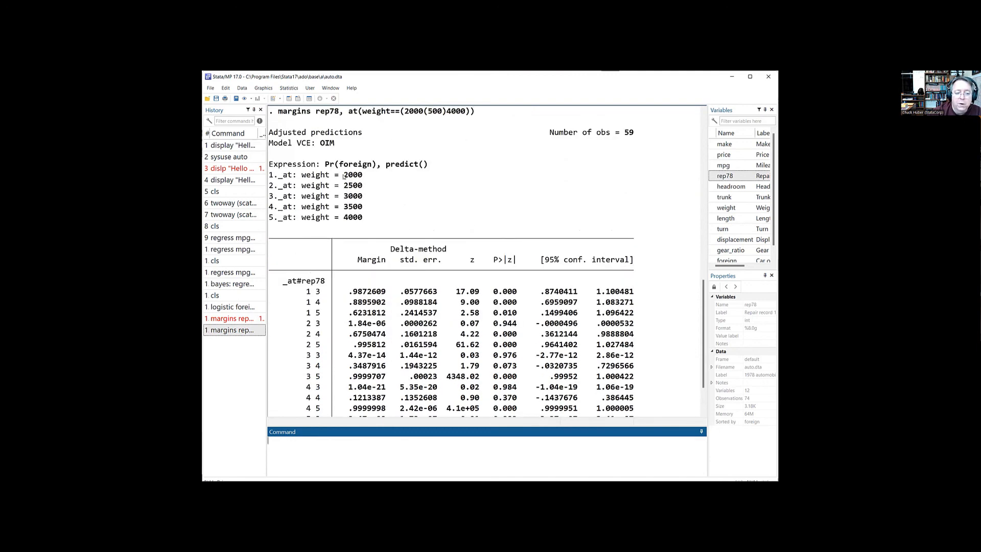
drag(345, 176, 363, 199)
click(380, 209)
scroll(391, 210, down, 2)
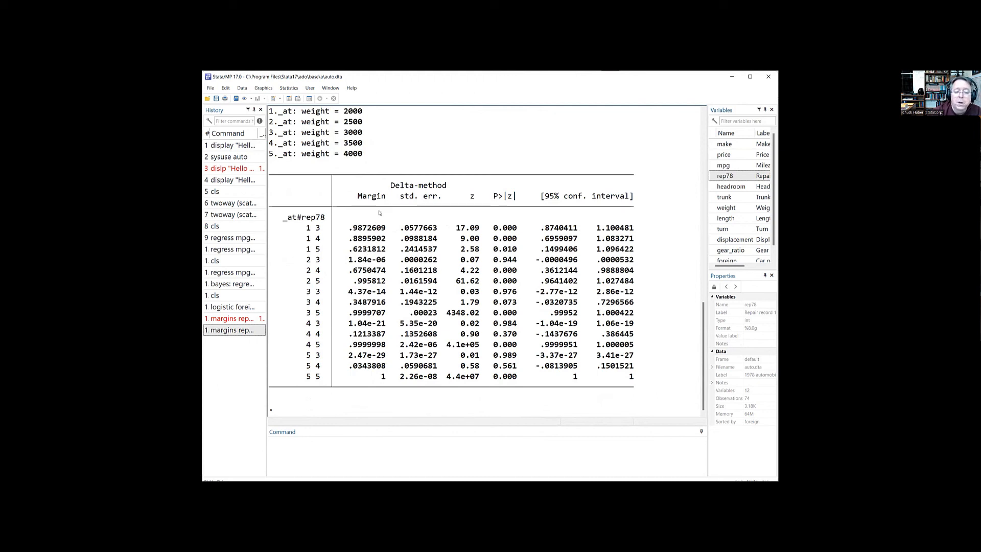
Graph the computed margins with marginsplot and close the graph window after viewing it.
click(566, 456)
text(mar)
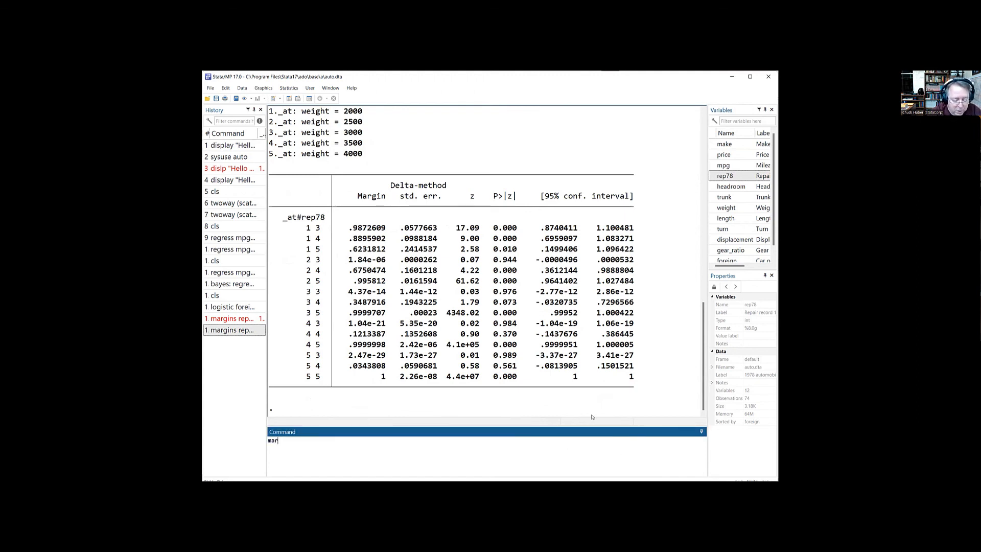
text(ginsplot)
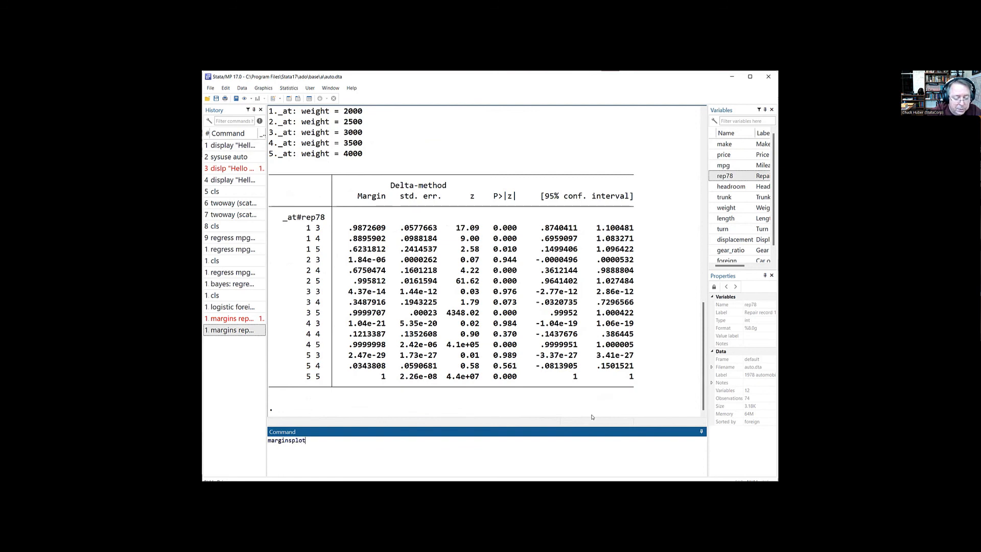
key(Return)
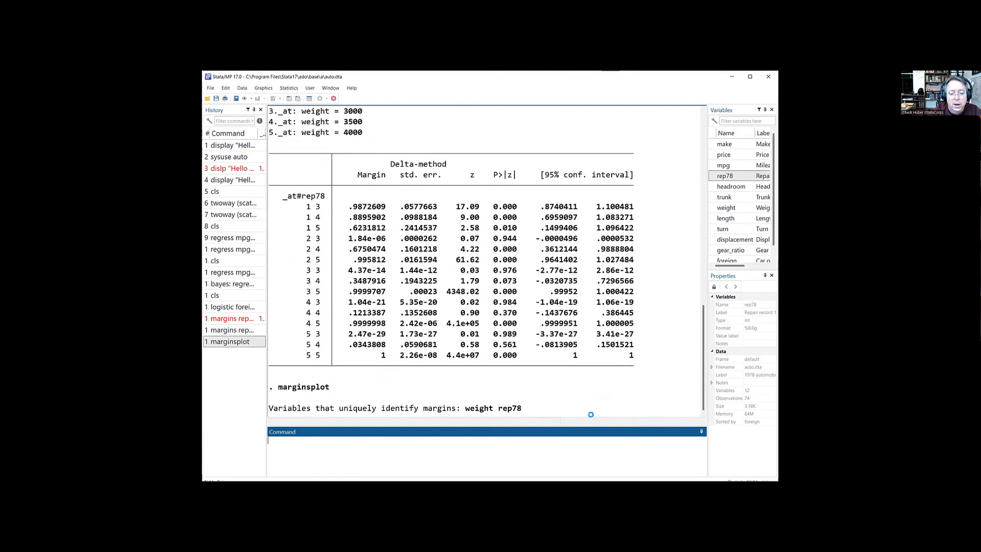
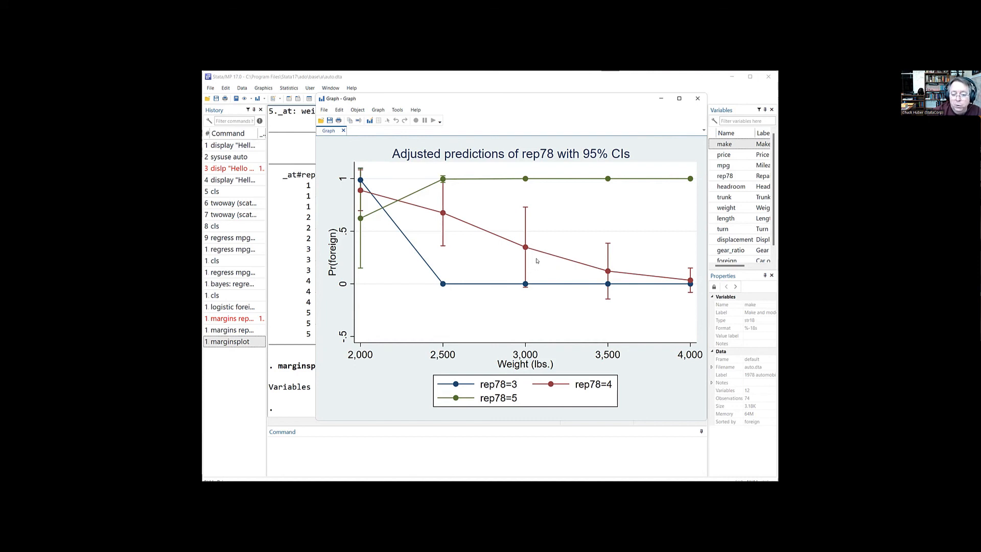
click(698, 98)
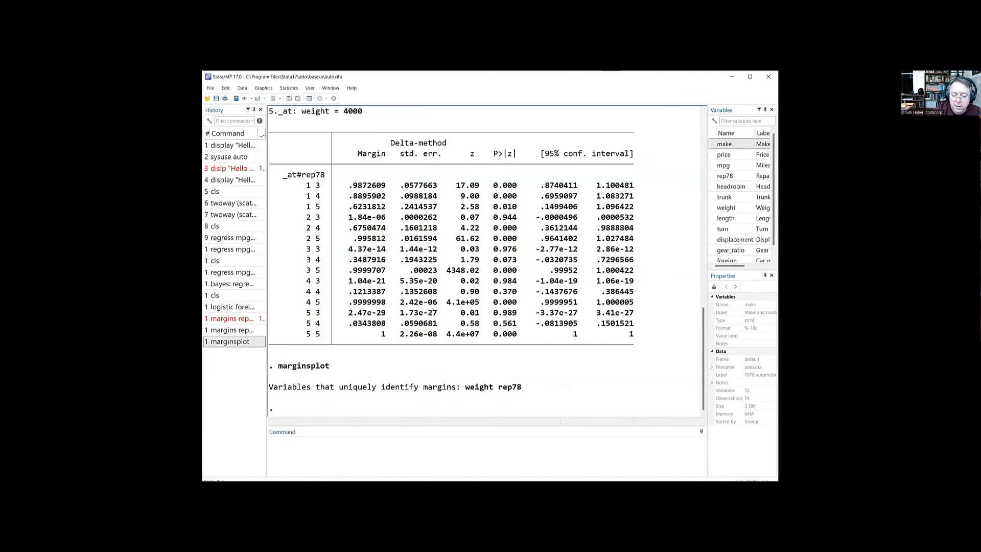
View the Linear regression dialog and its regress help page, and close both without running a model.
click(554, 453)
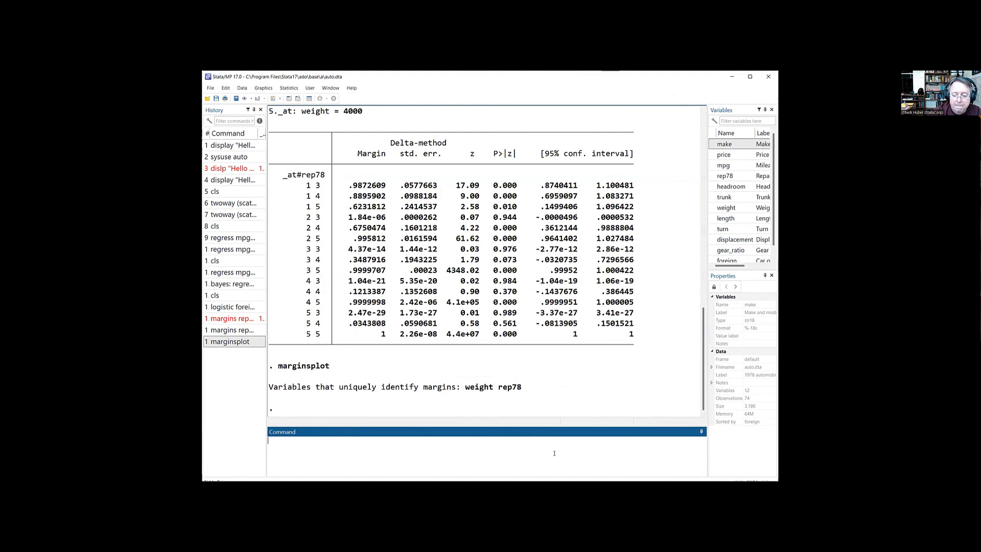
click(289, 89)
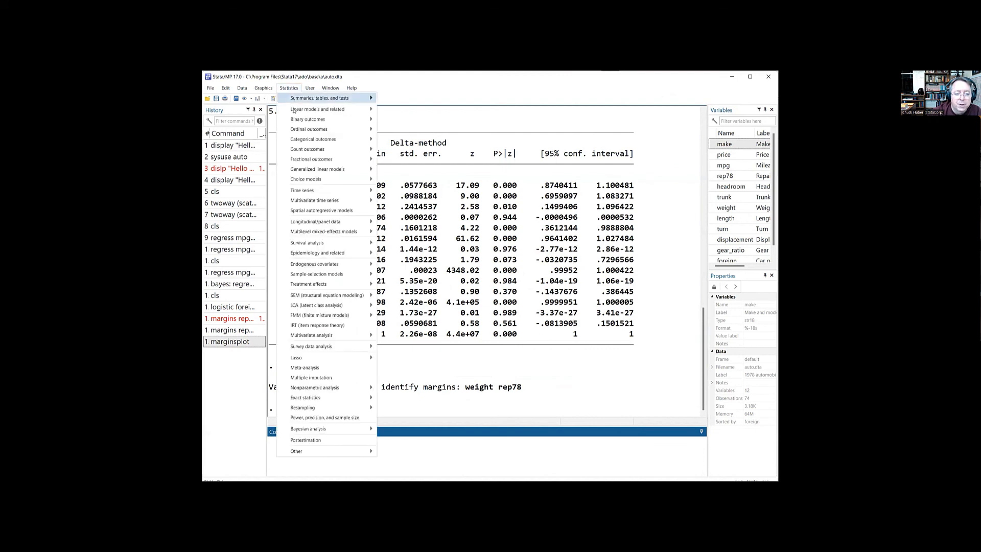
click(400, 114)
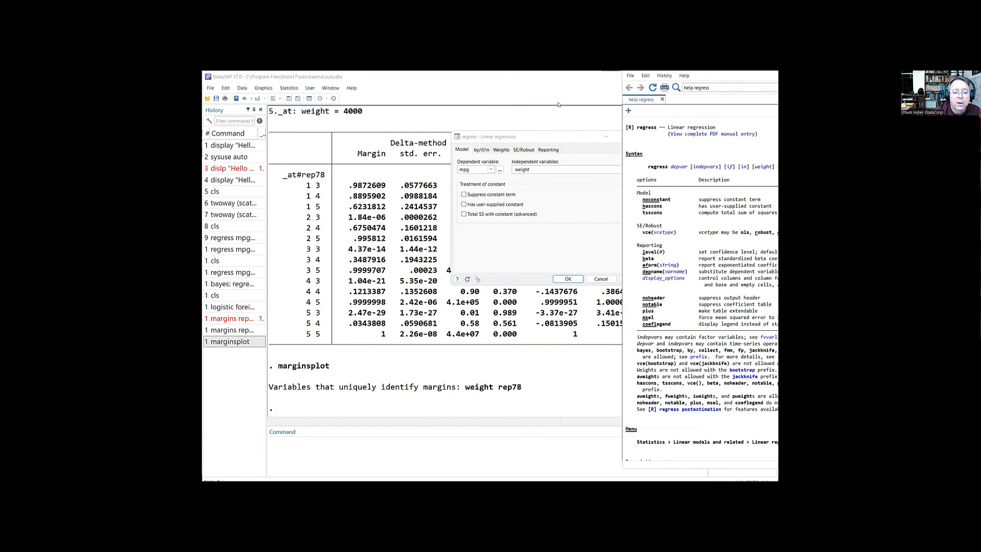
drag(875, 64, 559, 105)
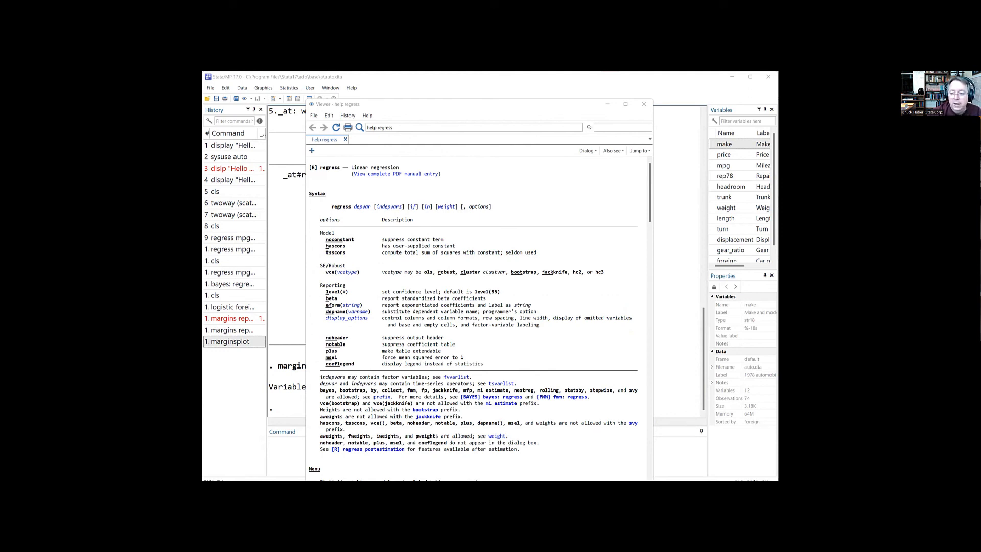
click(644, 104)
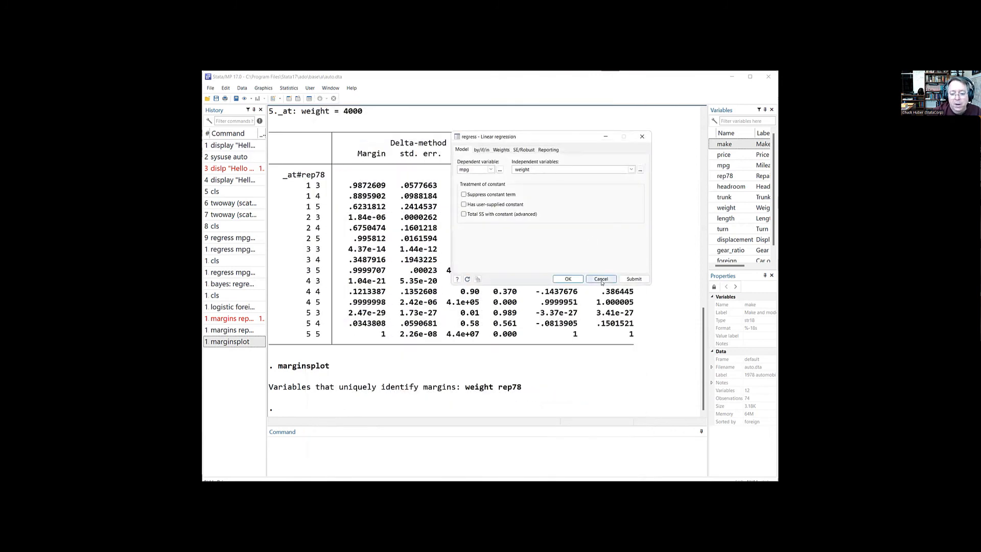
click(600, 276)
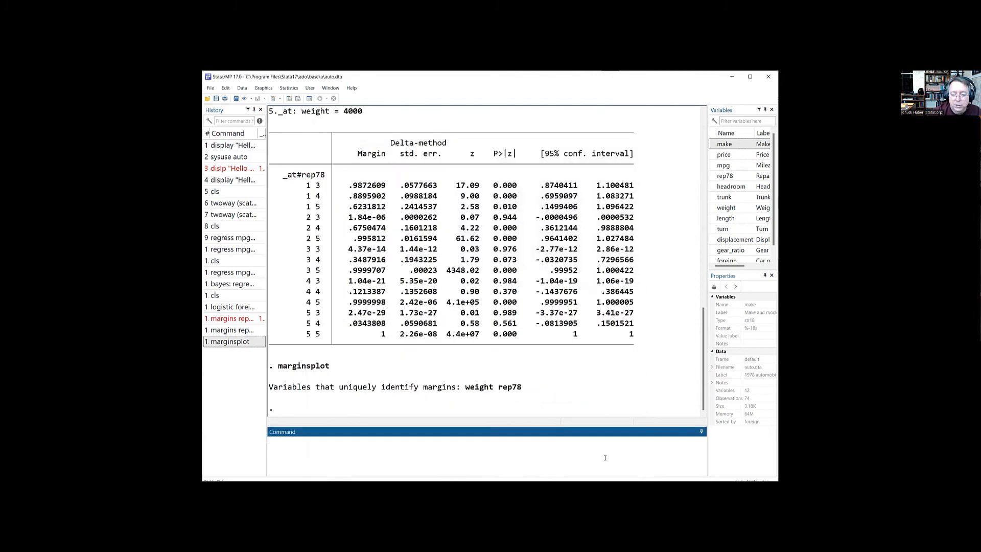